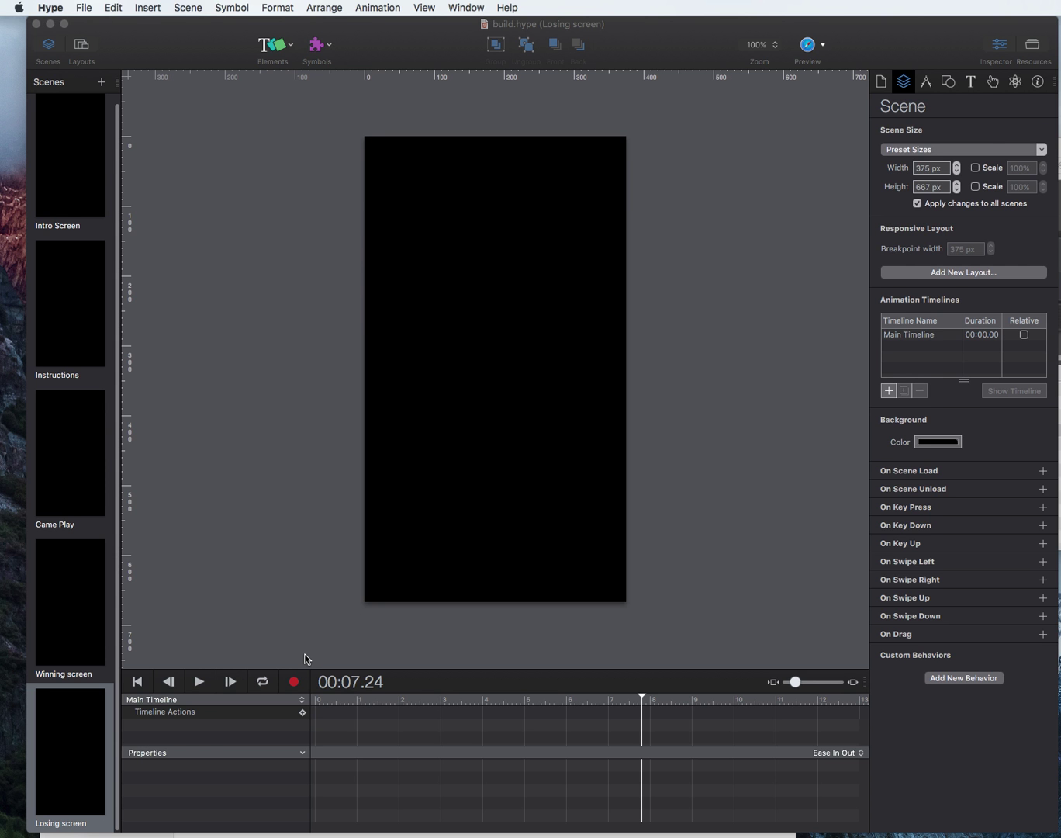
# - Switch to the HYPE_SWIFT_GAME reference document and pick an ellipse from its Elements list
pyautogui.scroll(-1, 310, 649)
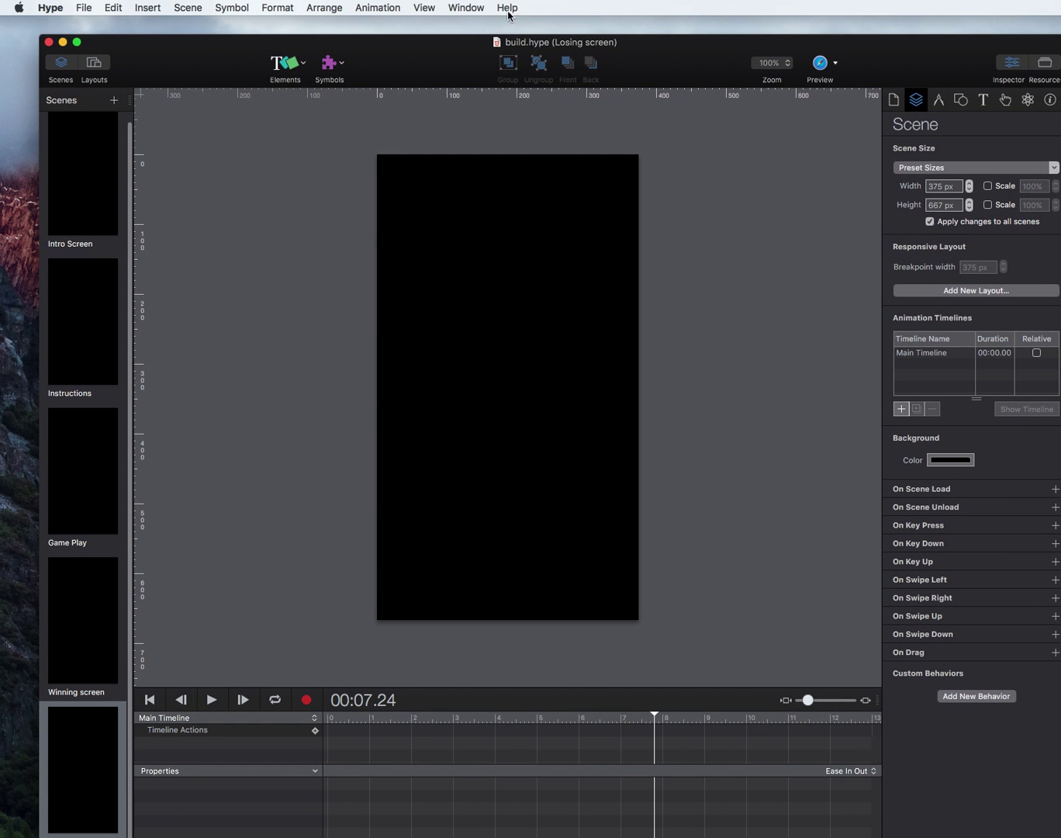
pyautogui.click(474, 8)
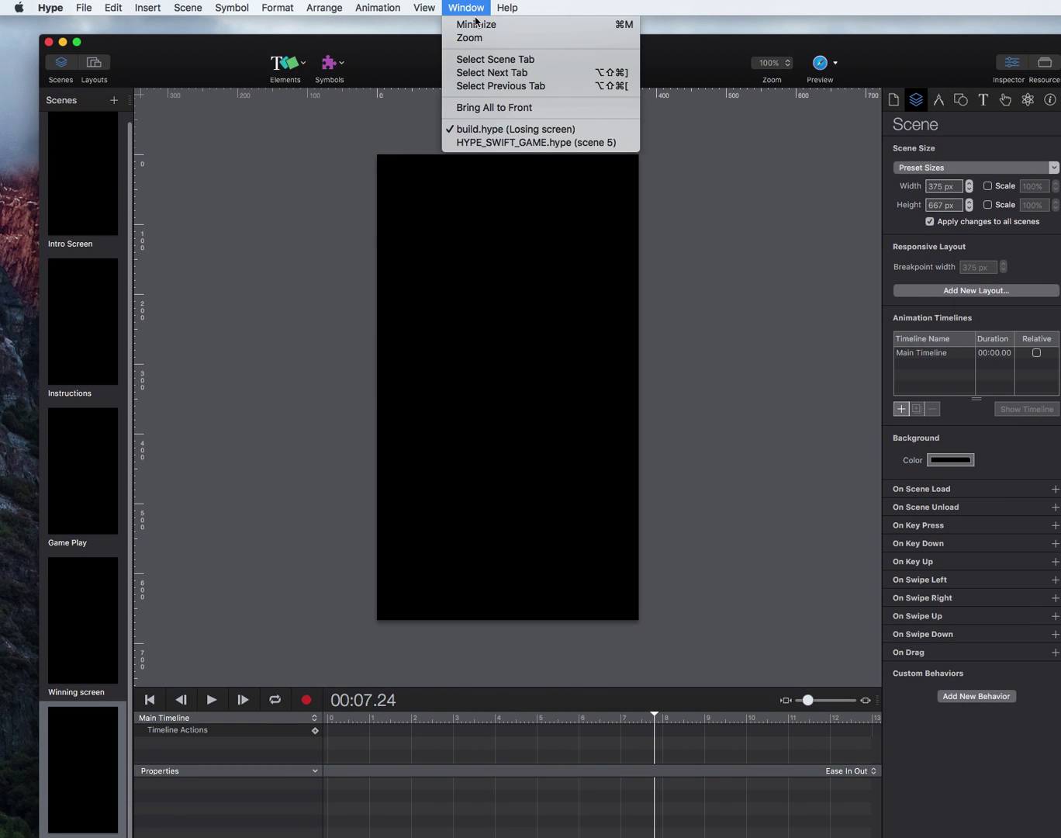
pyautogui.click(507, 144)
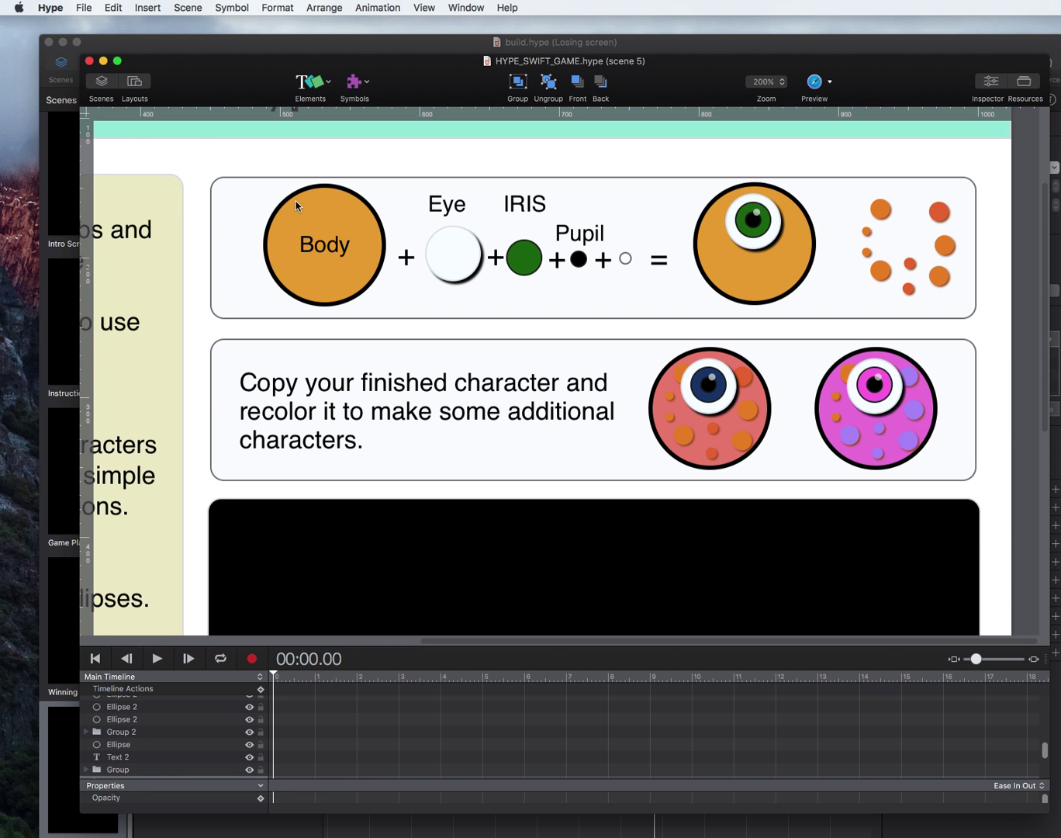
pyautogui.click(312, 83)
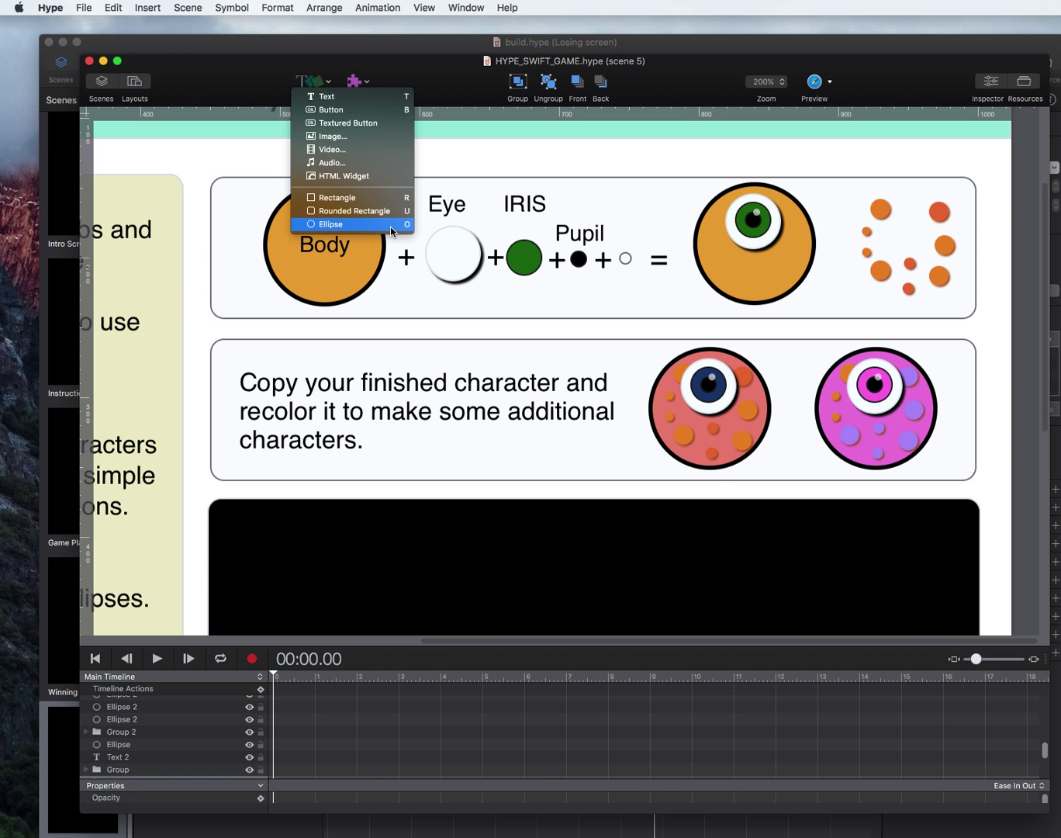
pyautogui.click(391, 224)
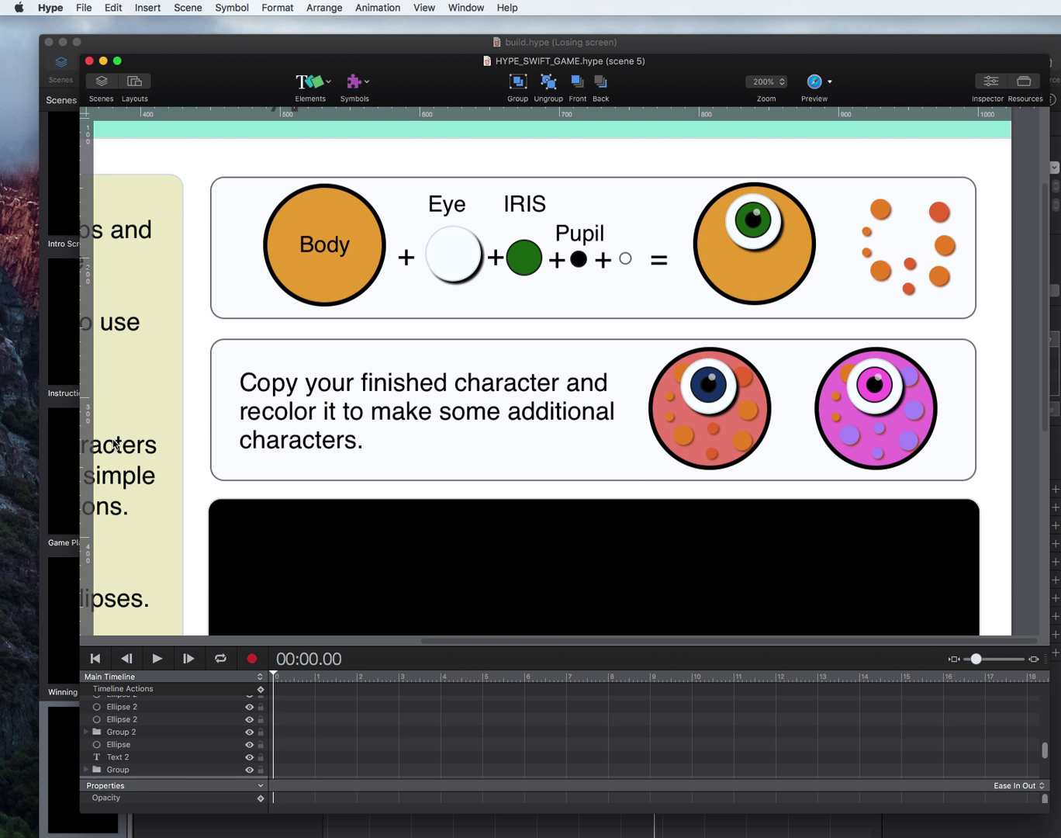
# - Back in build.hype, insert an ellipse on the Losing screen scene and zoom to 300%
pyautogui.click(66, 347)
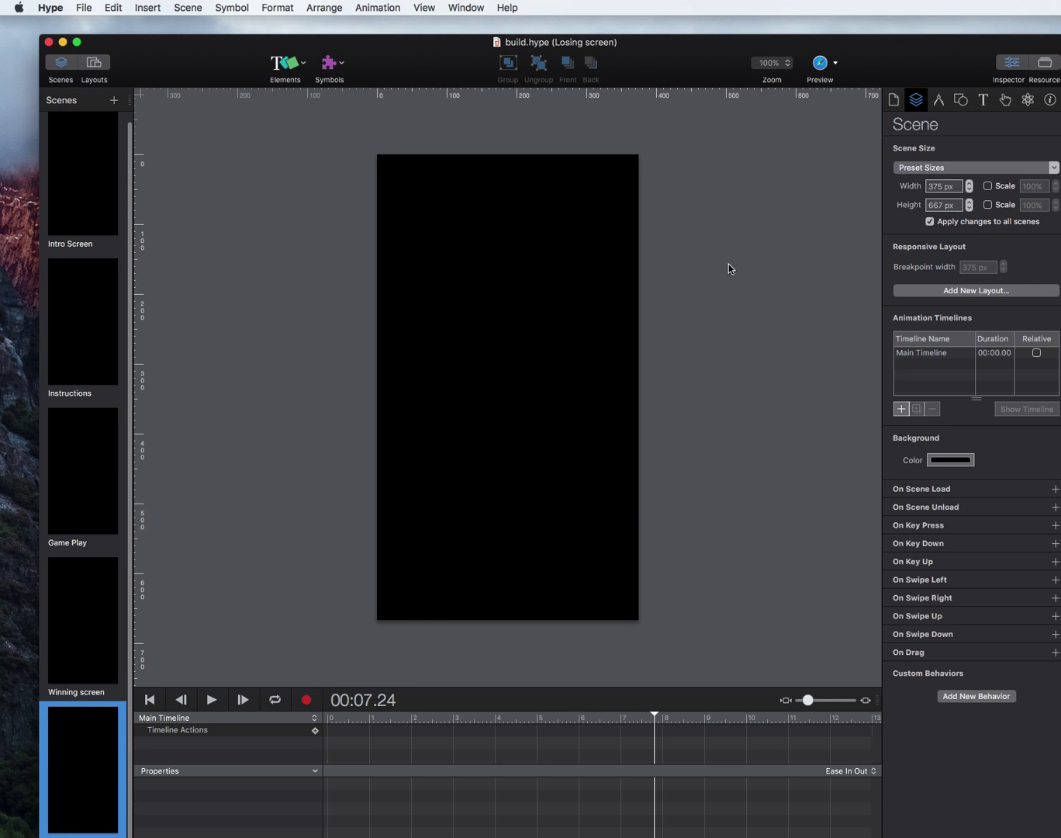
pyautogui.click(515, 307)
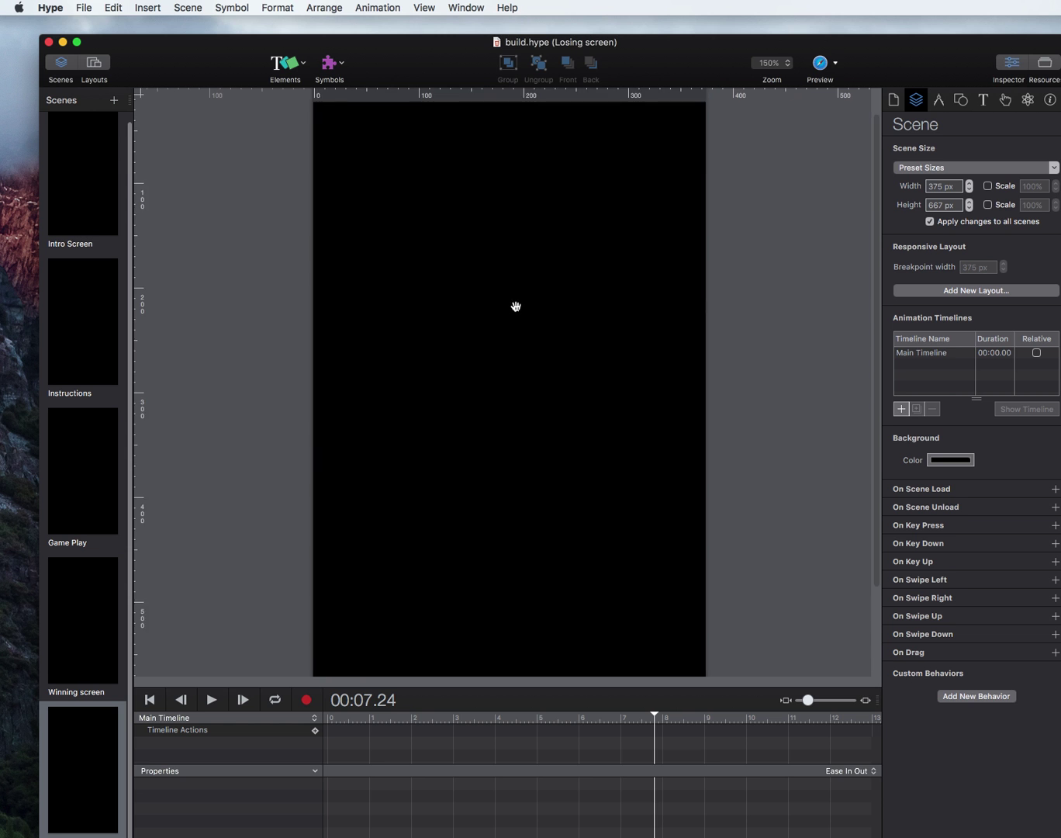
pyautogui.click(299, 63)
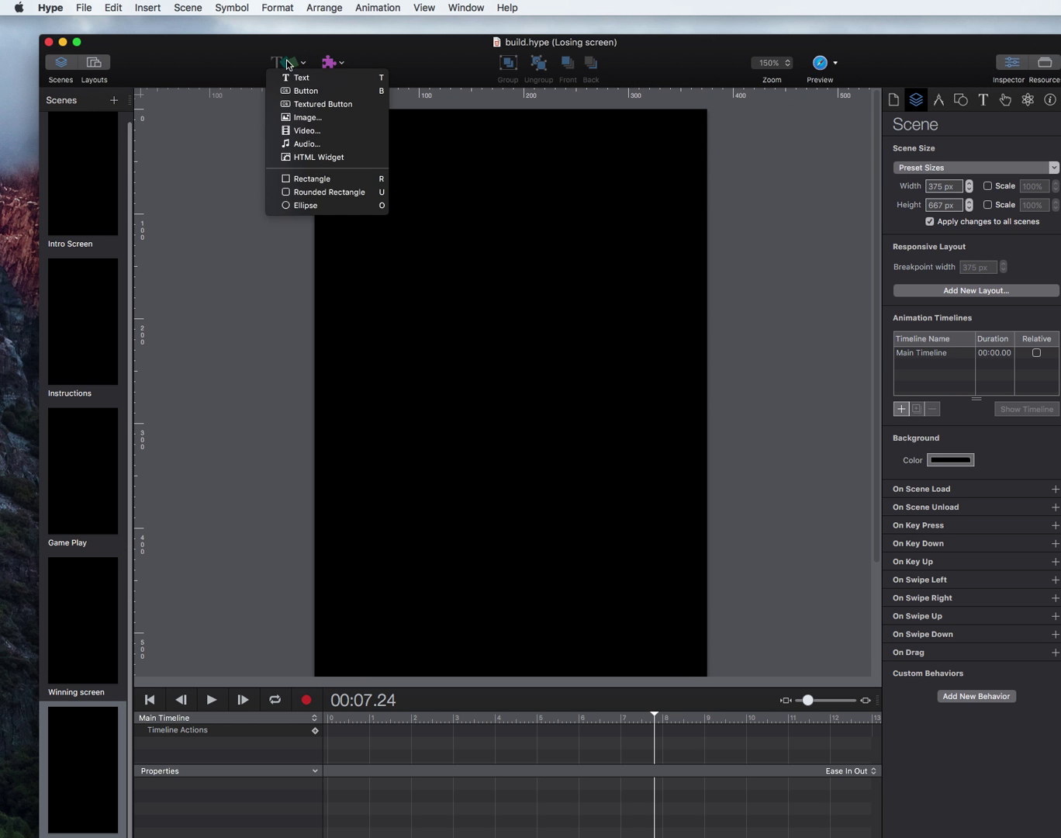
pyautogui.click(299, 207)
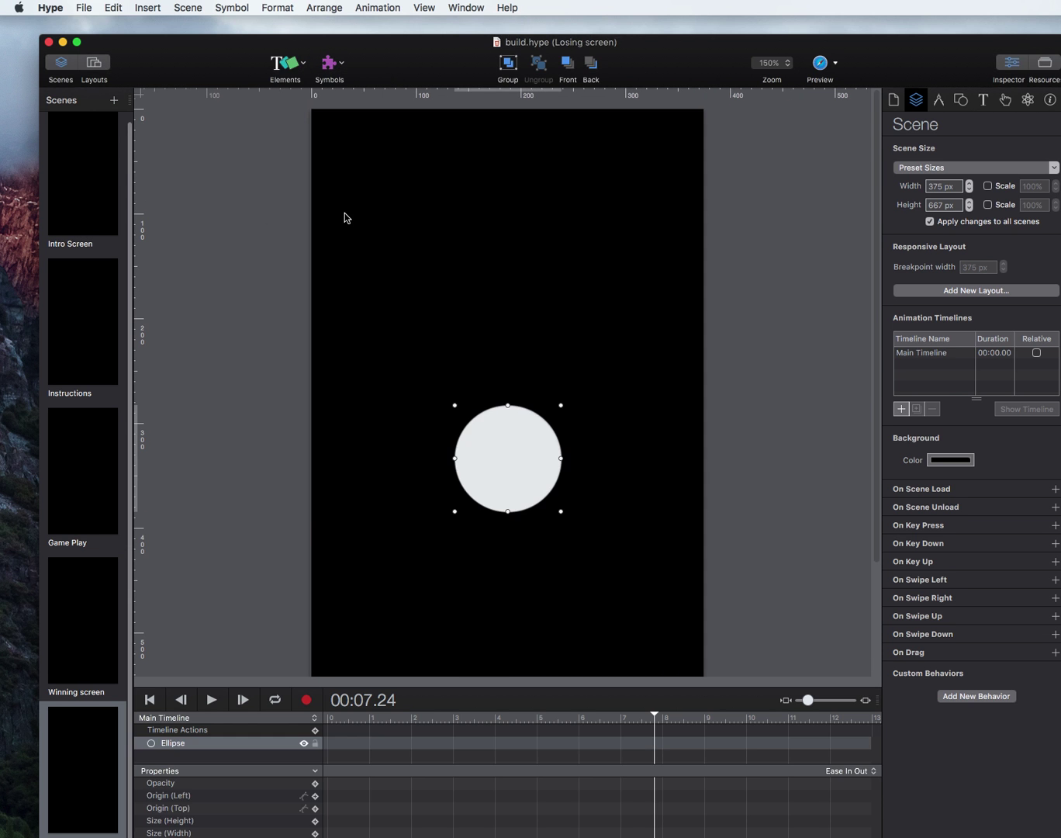
pyautogui.click(533, 463)
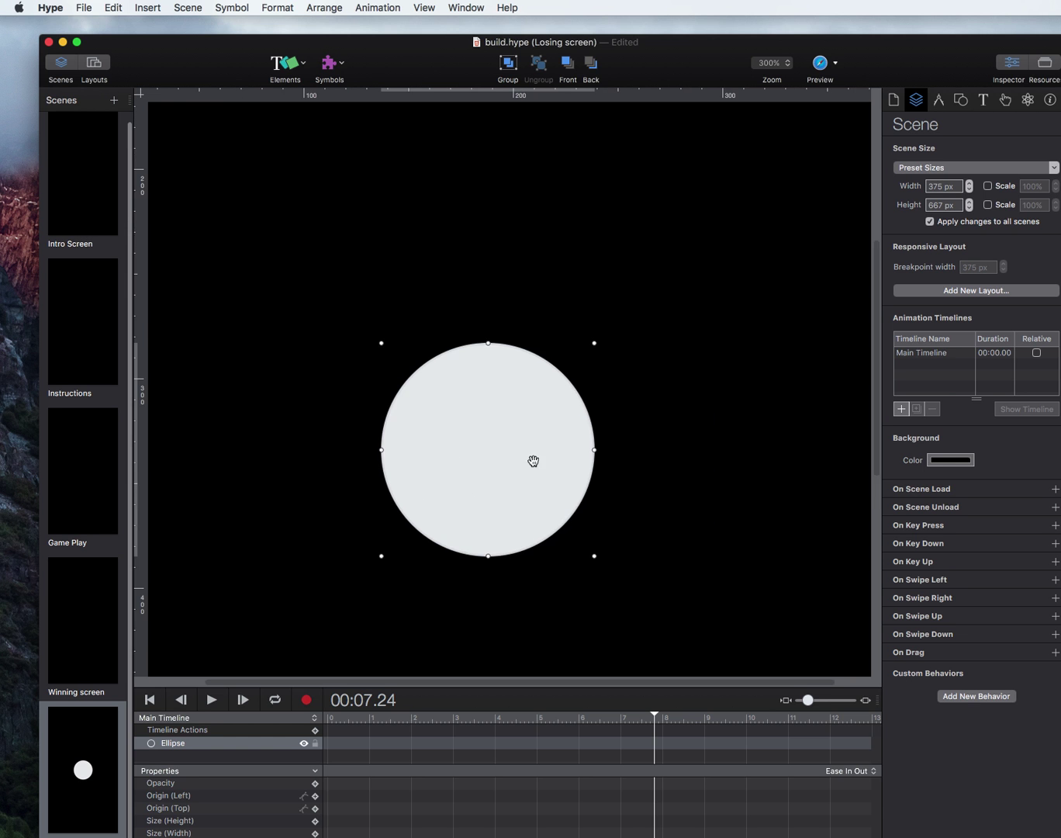
pyautogui.moveTo(533, 463); pyautogui.dragTo(571, 378)
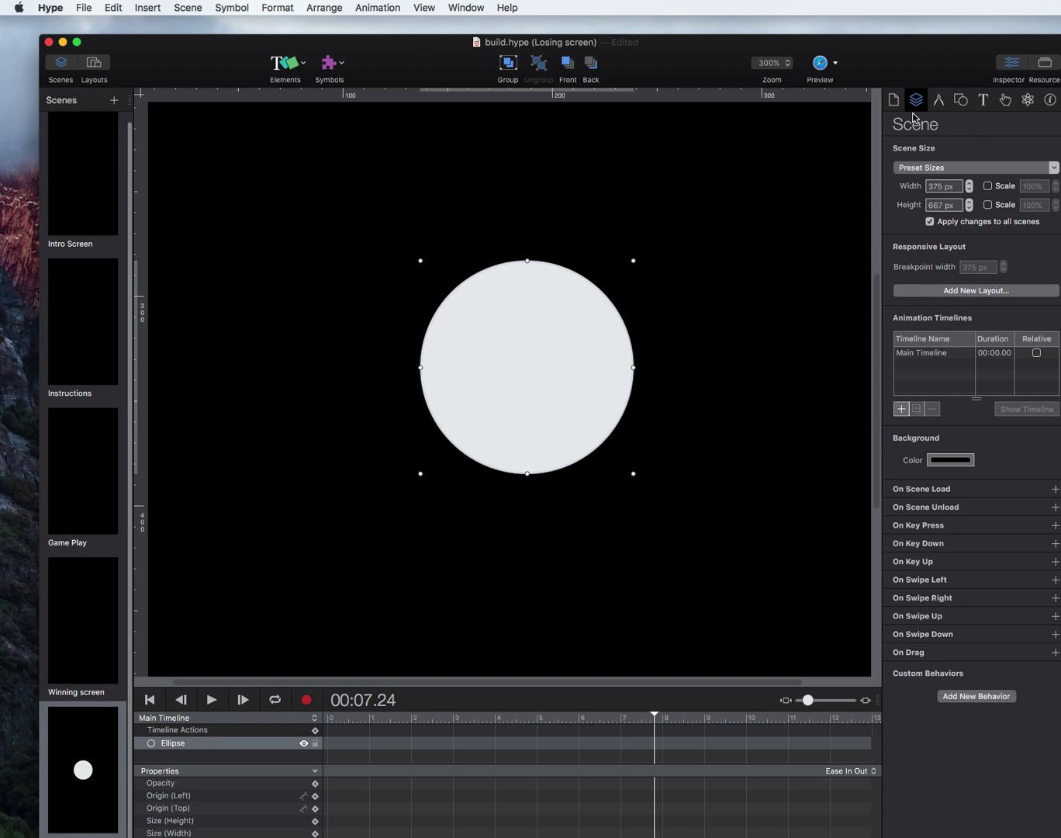
# - Nudge the circle slightly left and, after trying Gradient and Image, set Fill Style to None
pyautogui.click(962, 102)
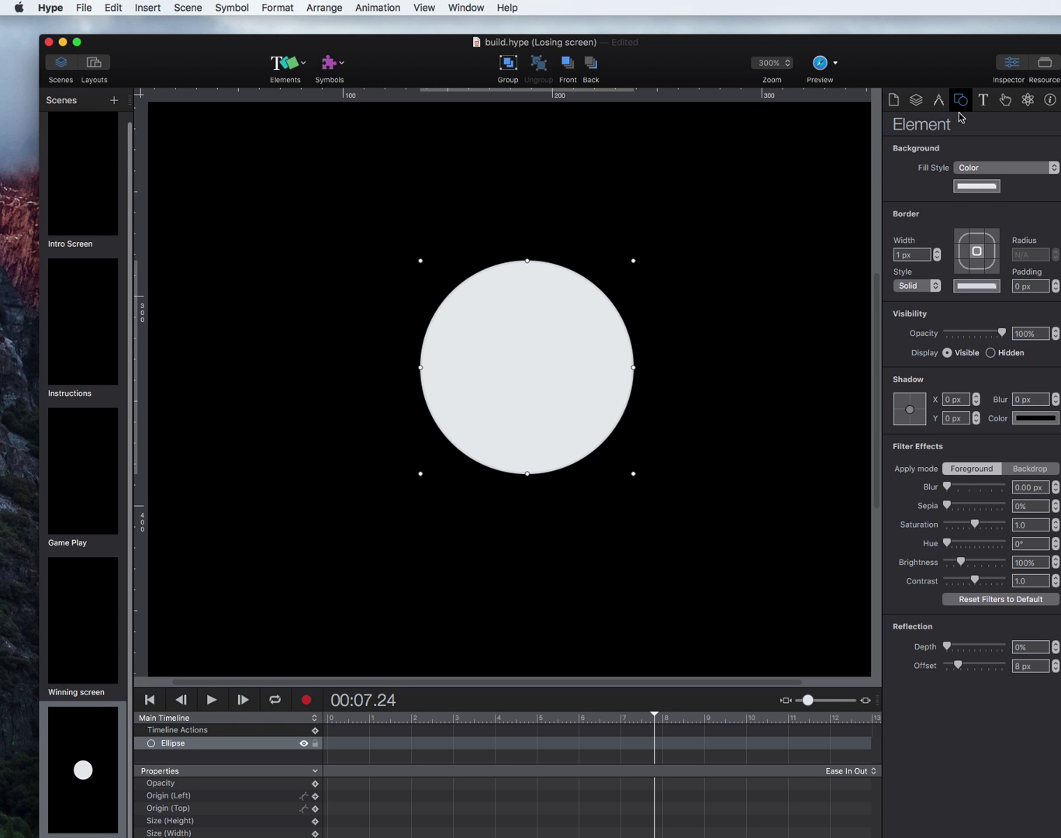
pyautogui.scroll(-1, 971, 167)
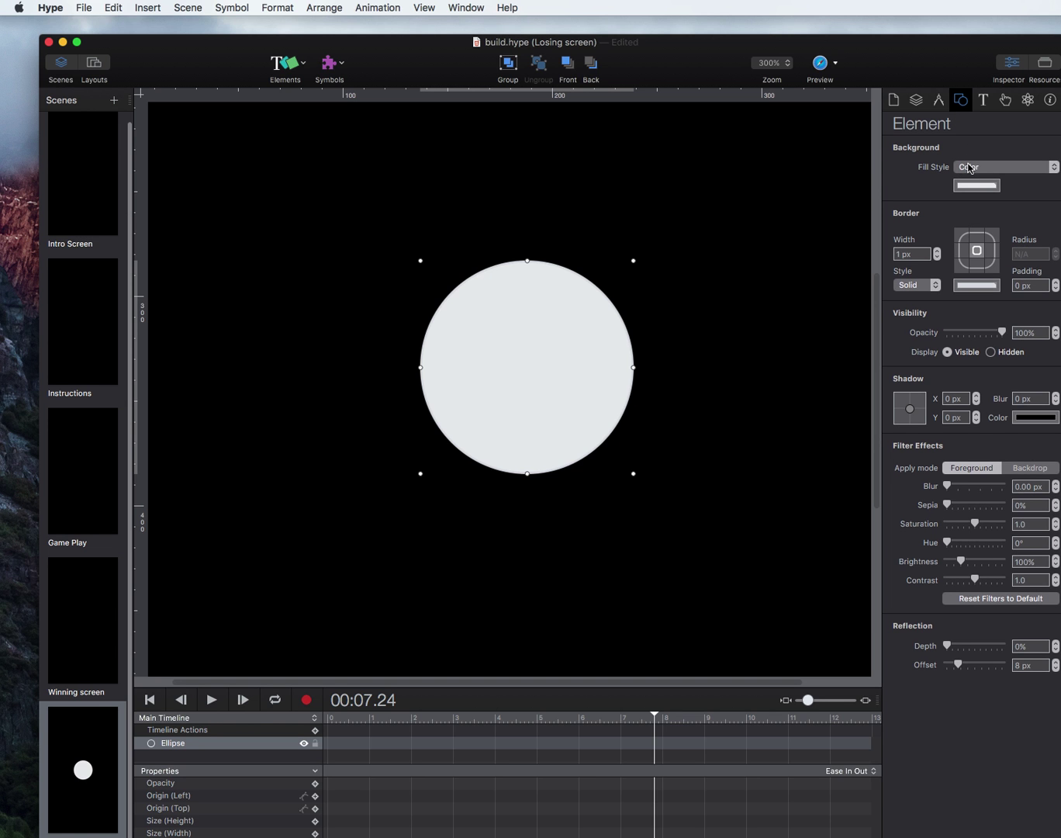
pyautogui.moveTo(551, 363); pyautogui.dragTo(531, 375)
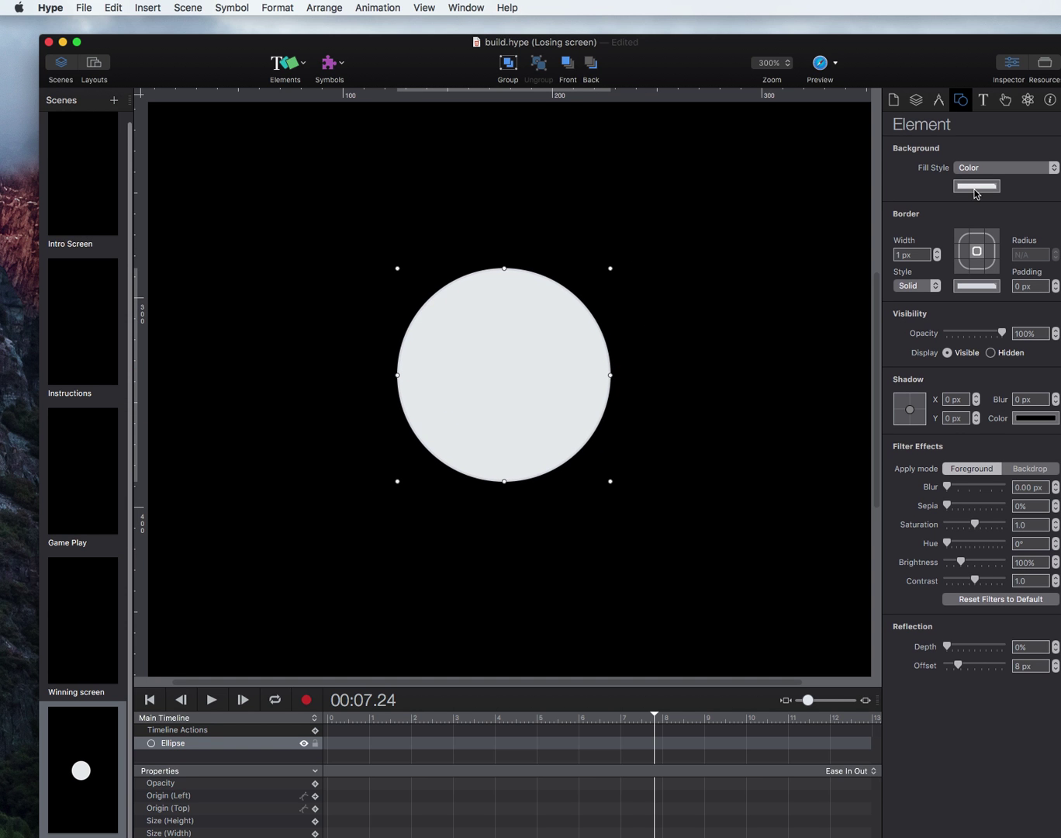
pyautogui.click(1002, 168)
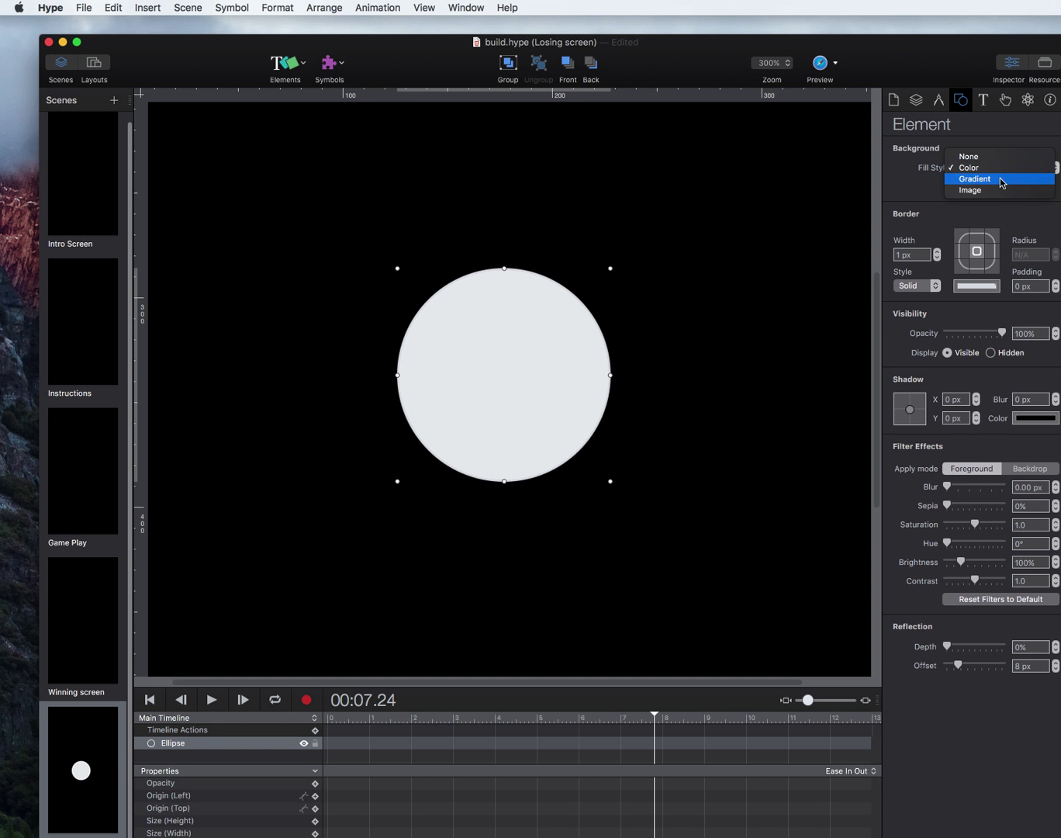
pyautogui.click(1003, 178)
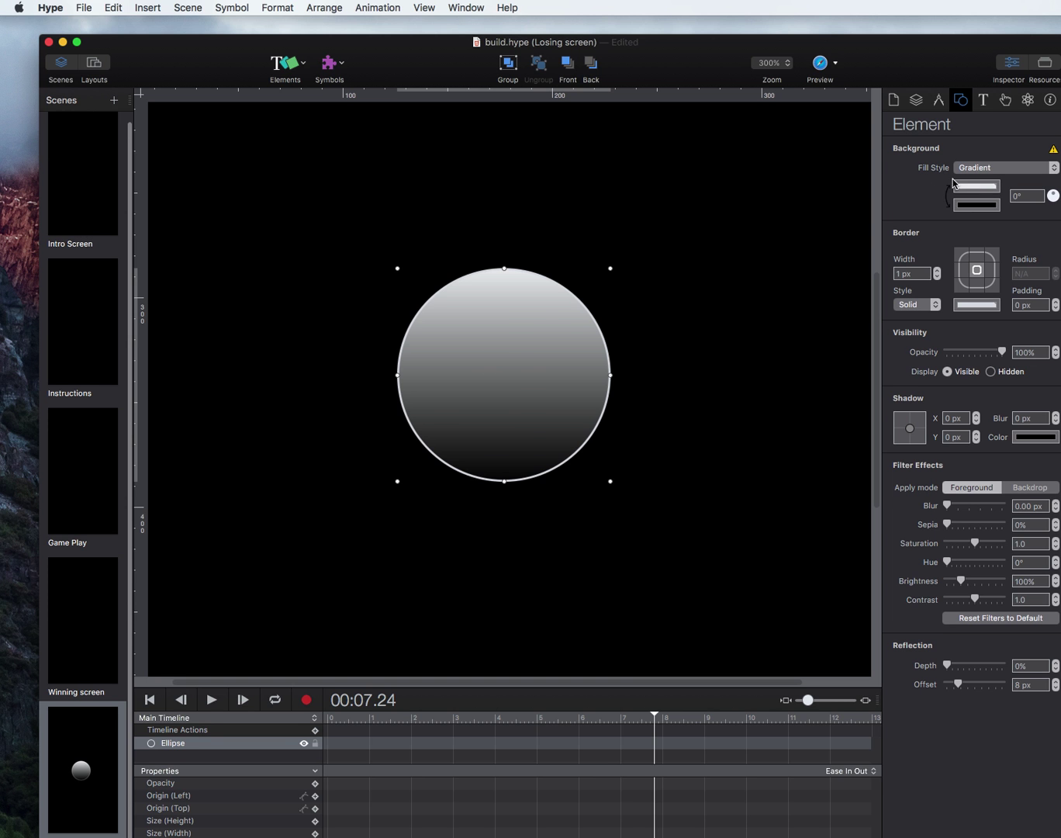
pyautogui.click(991, 168)
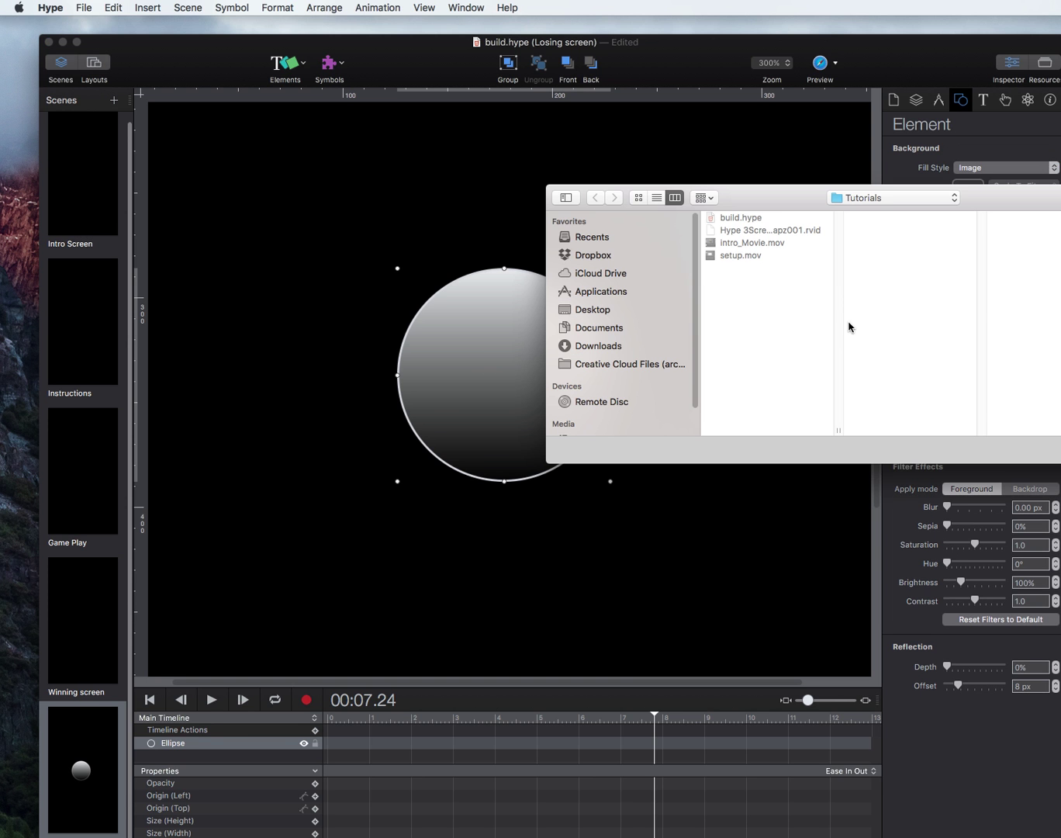
pyautogui.press('Escape')
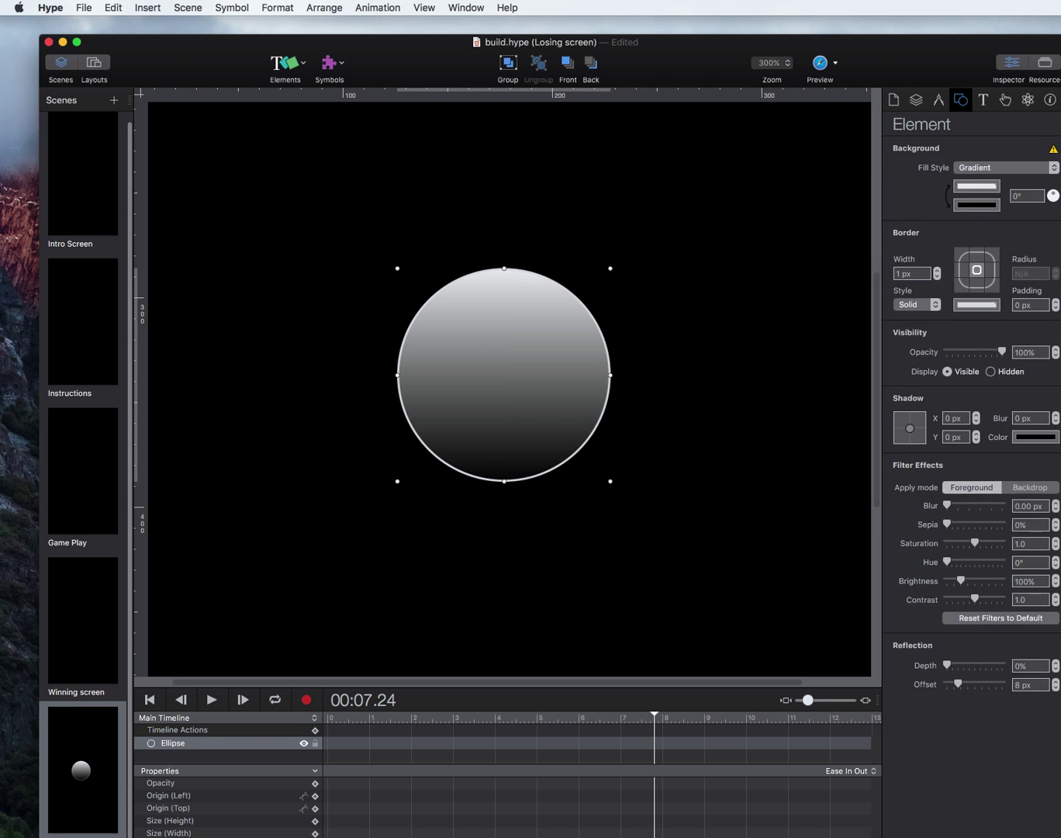
pyautogui.click(991, 168)
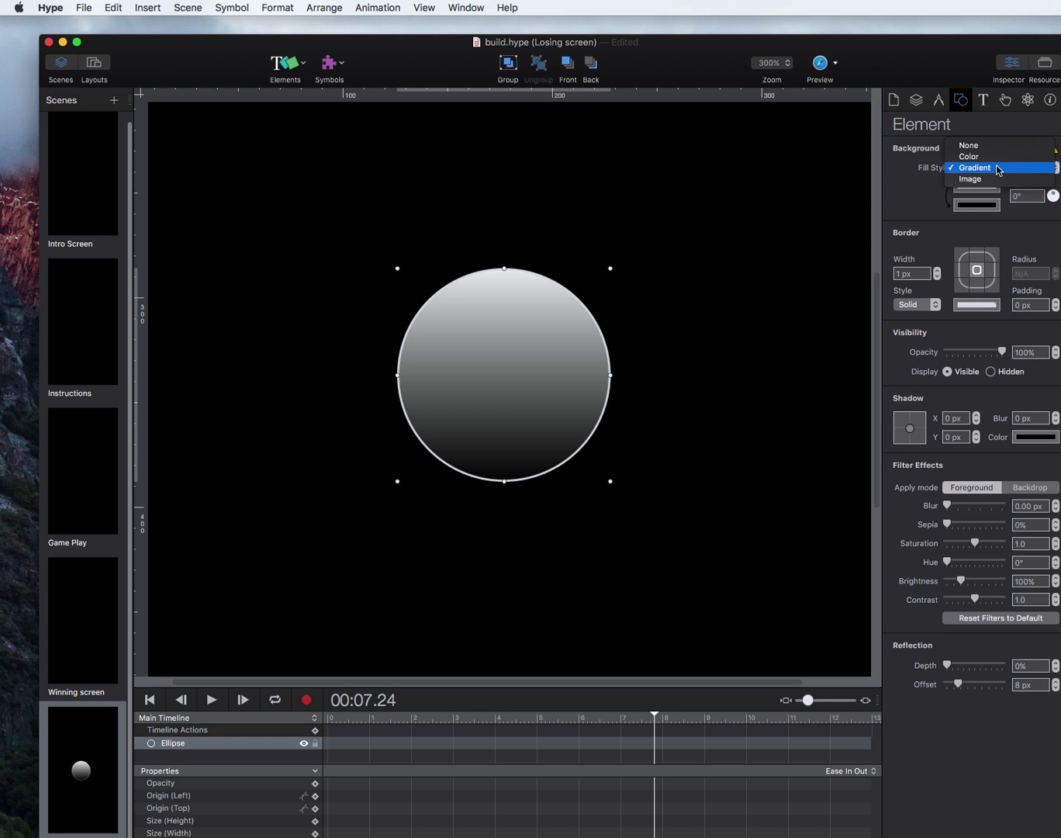
pyautogui.click(1026, 145)
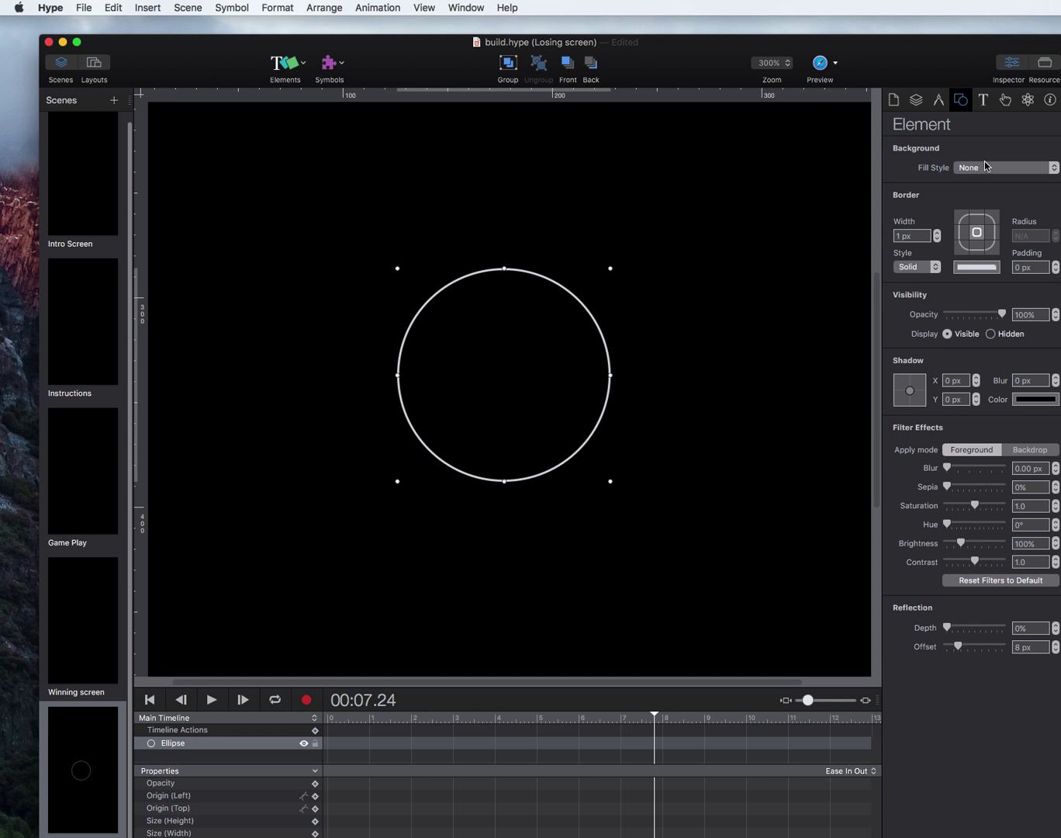
# - Try double and dotted border styles and thicken the circle's border to 3 px
pyautogui.click(923, 266)
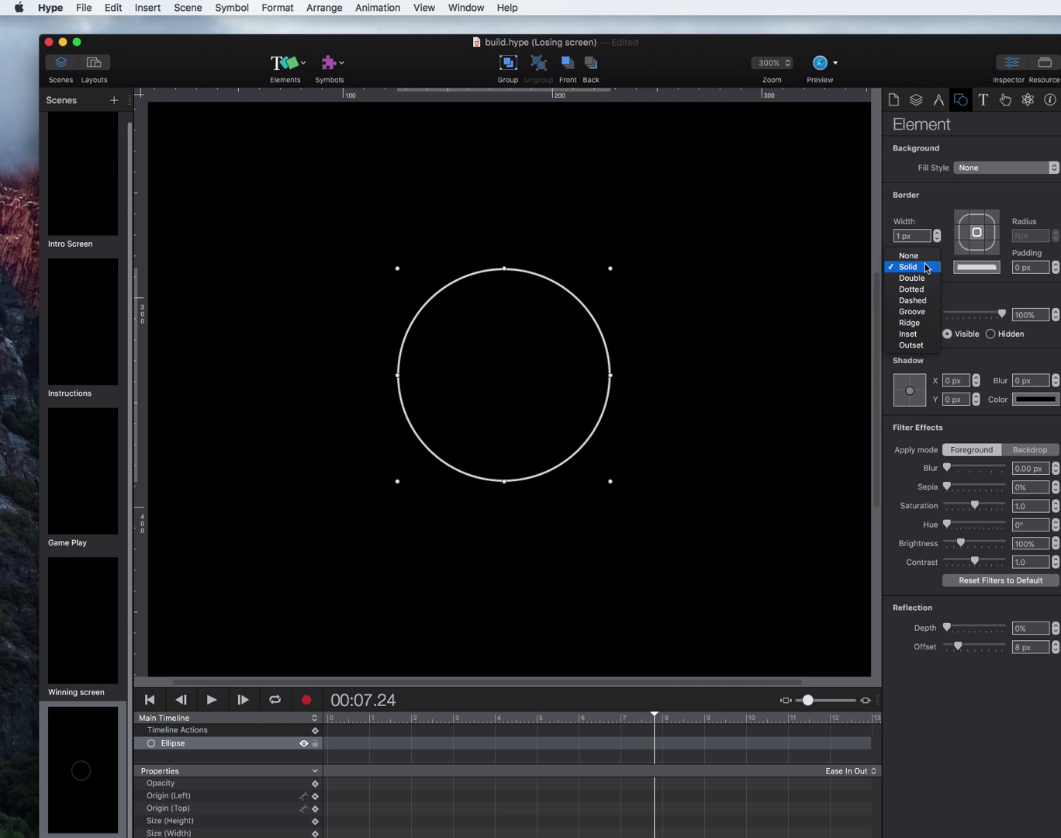
pyautogui.click(927, 278)
pyautogui.click(927, 267)
pyautogui.click(923, 277)
pyautogui.click(935, 236)
pyautogui.click(934, 235)
# - Preview the double, dashed, groove, ridge, inset and outset borders, then set Border Style to None
pyautogui.click(935, 267)
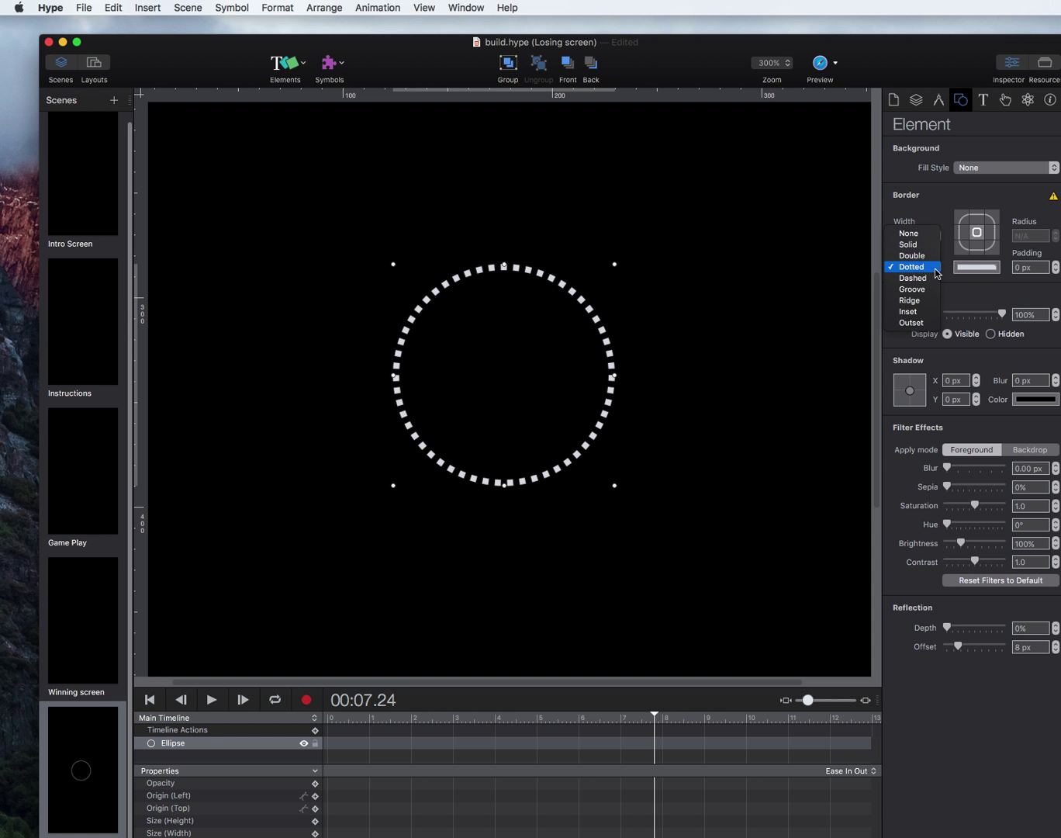
pyautogui.click(926, 255)
pyautogui.click(935, 268)
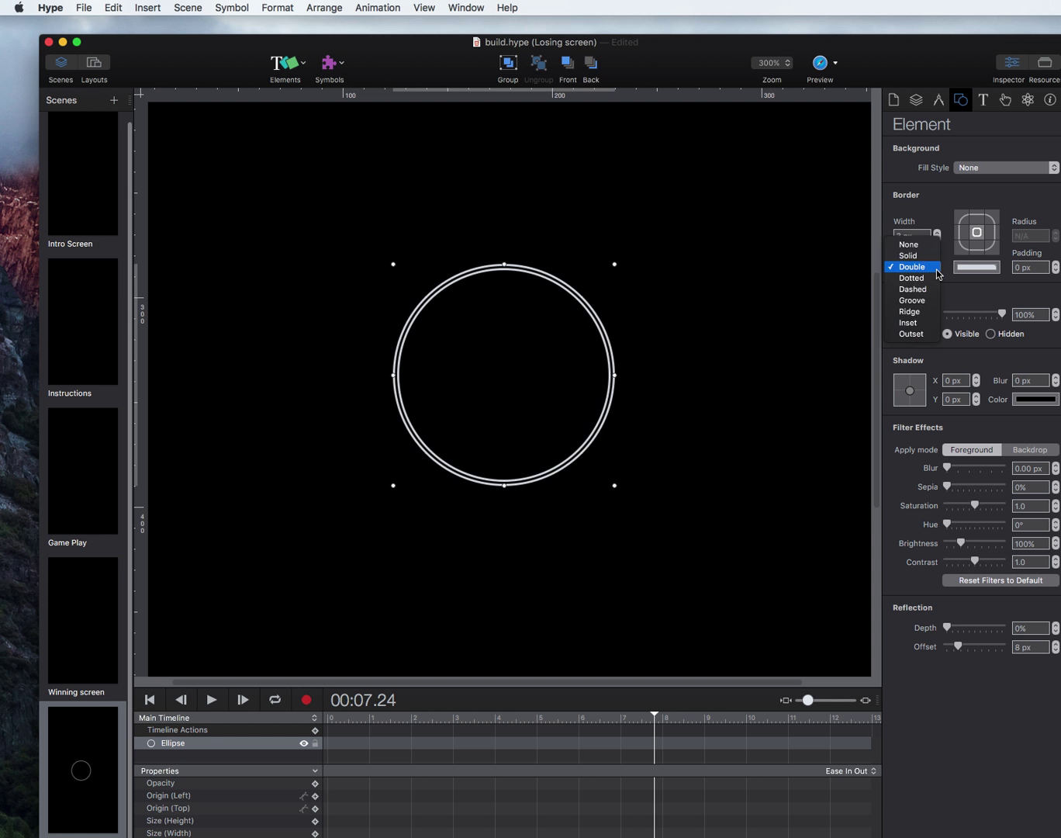
pyautogui.click(936, 291)
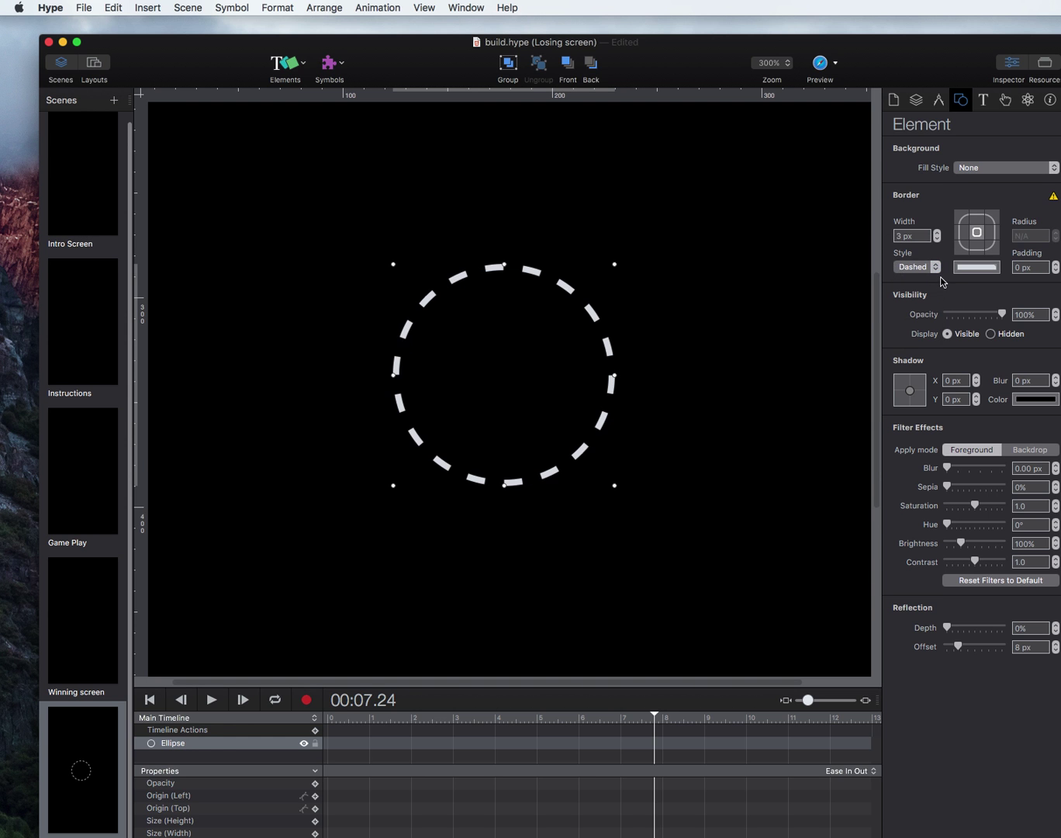
pyautogui.click(936, 267)
pyautogui.click(937, 281)
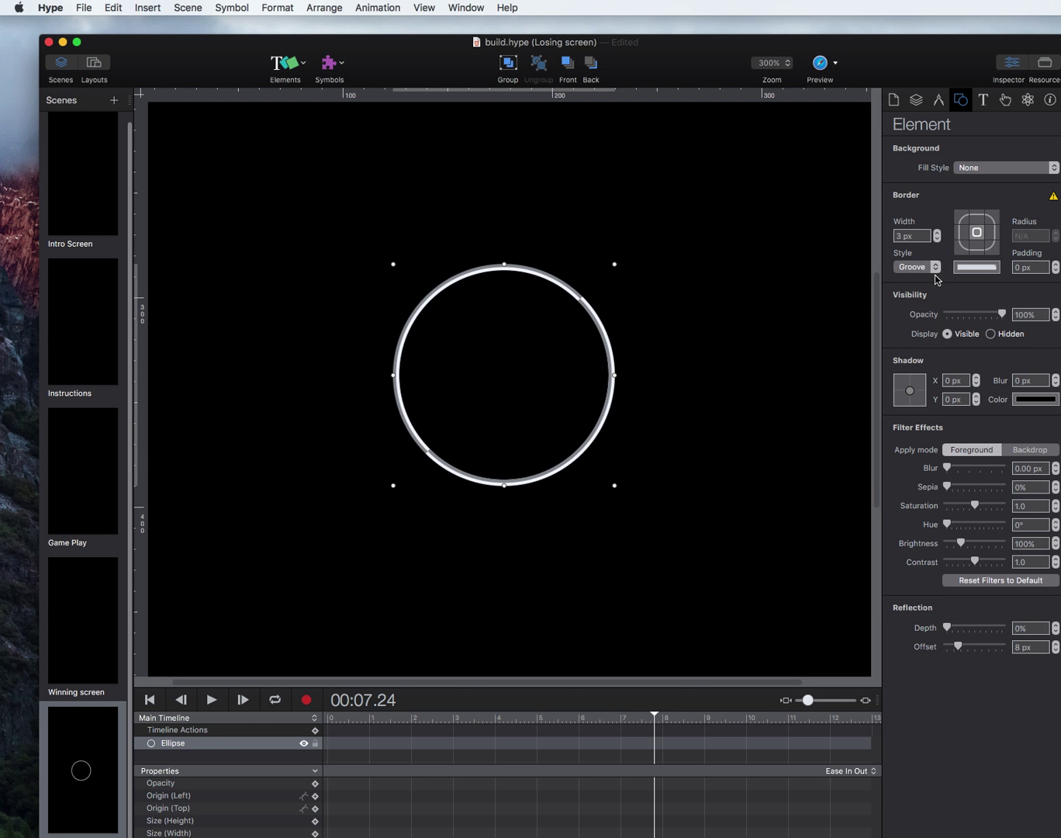
pyautogui.click(936, 268)
pyautogui.click(934, 282)
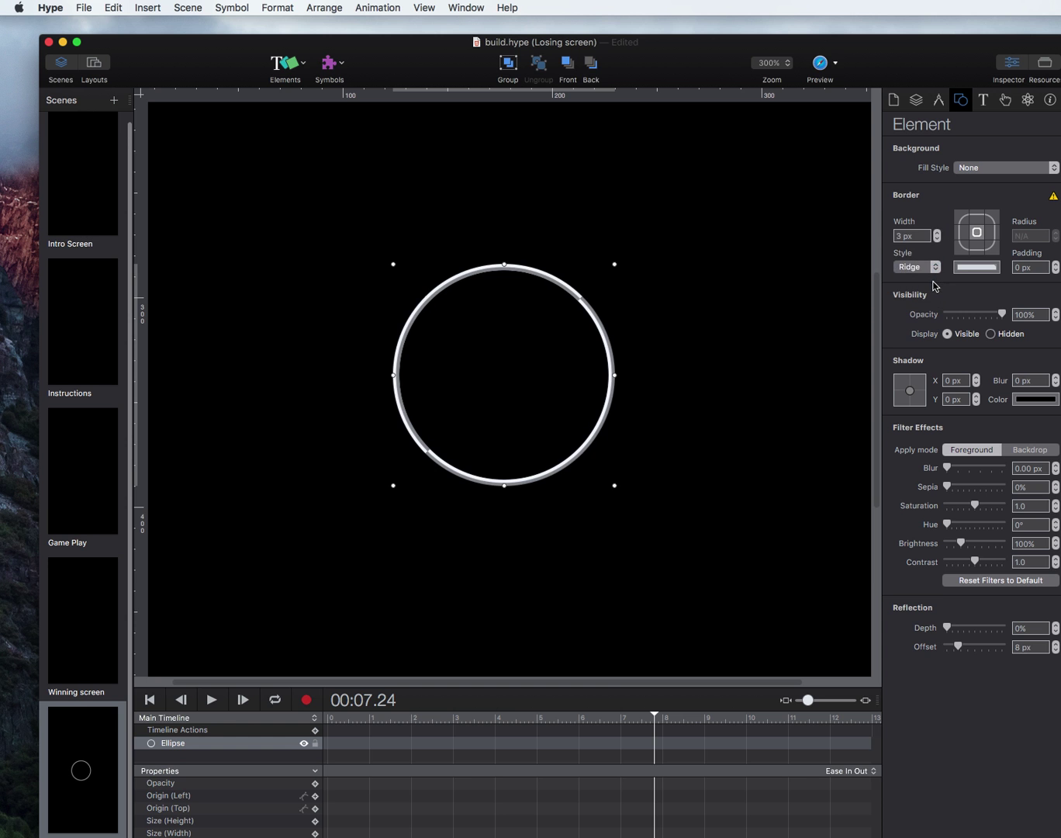
pyautogui.click(936, 270)
pyautogui.click(936, 277)
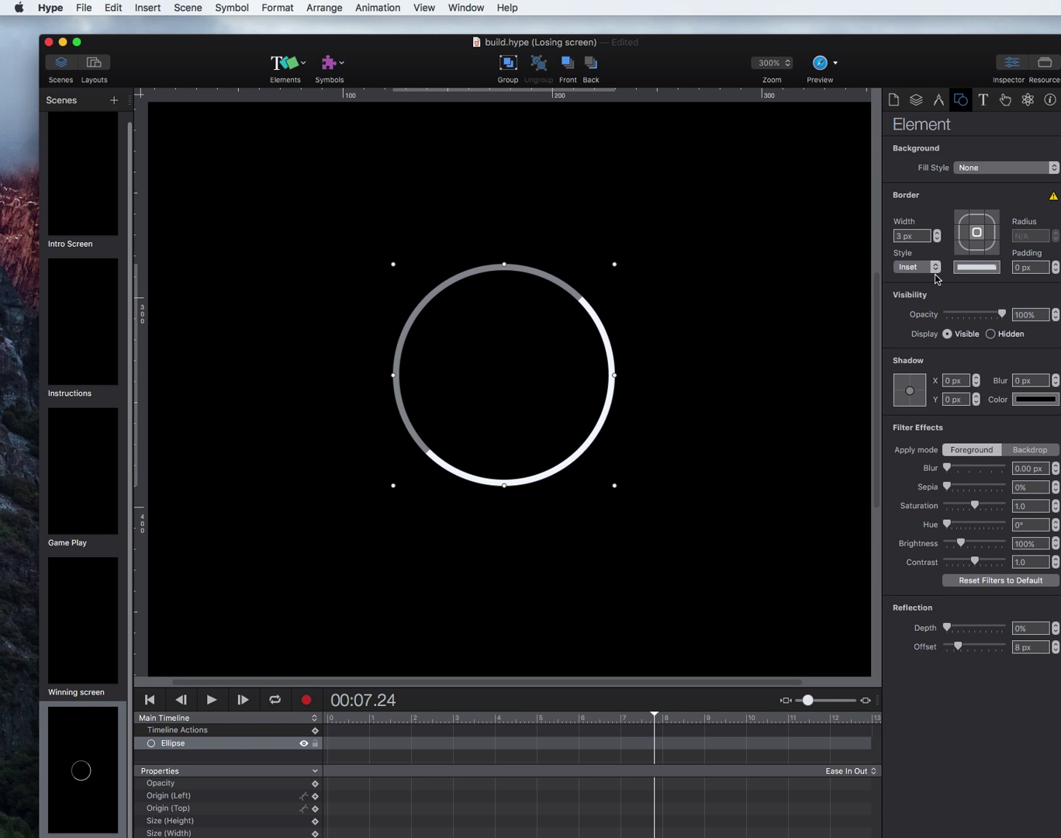
pyautogui.click(936, 271)
pyautogui.click(936, 280)
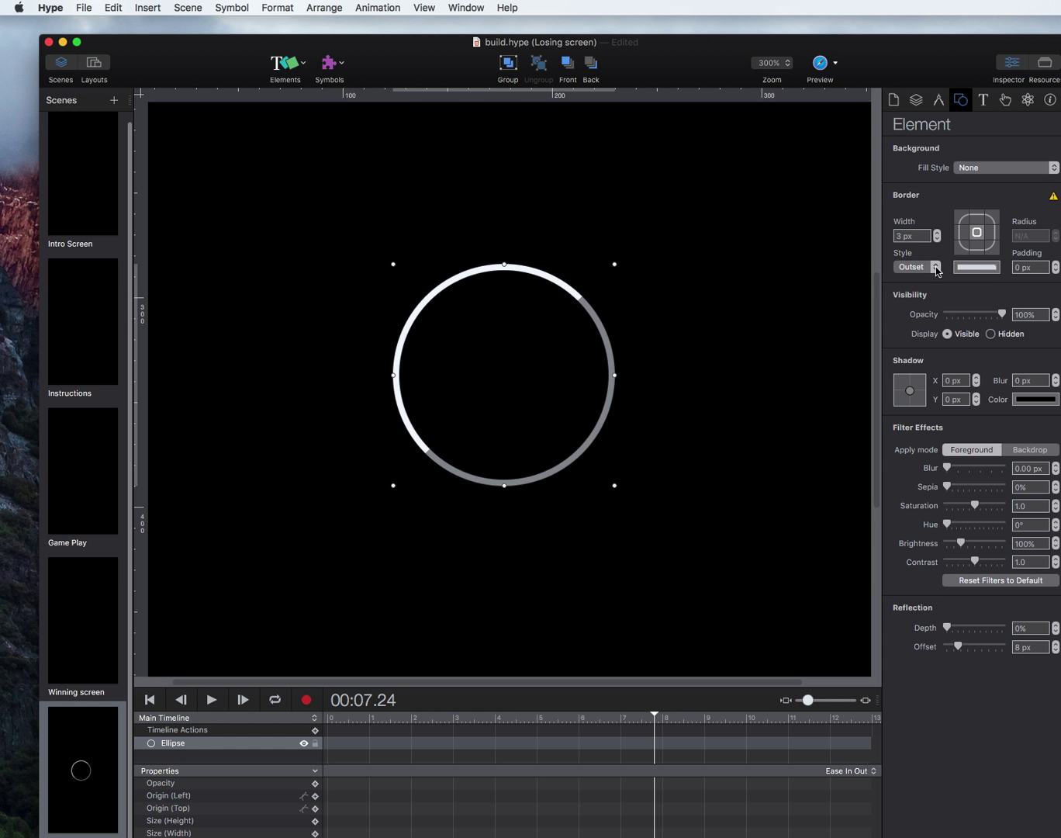
pyautogui.click(936, 269)
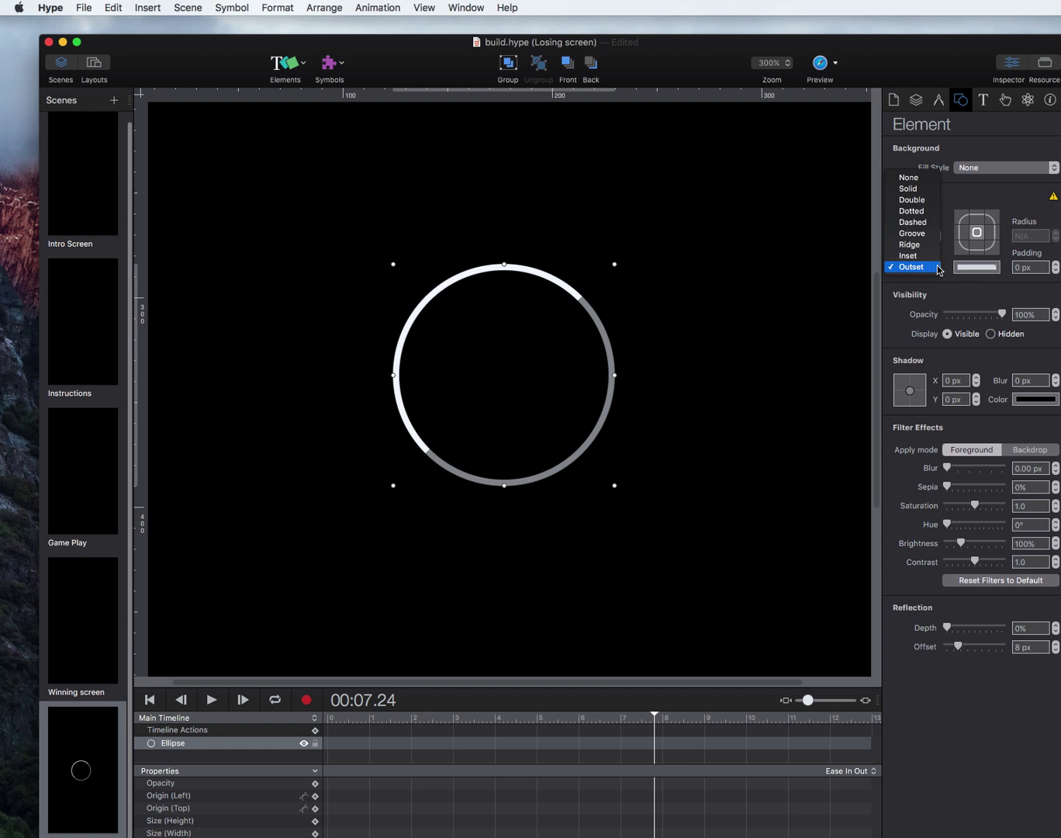
pyautogui.click(933, 180)
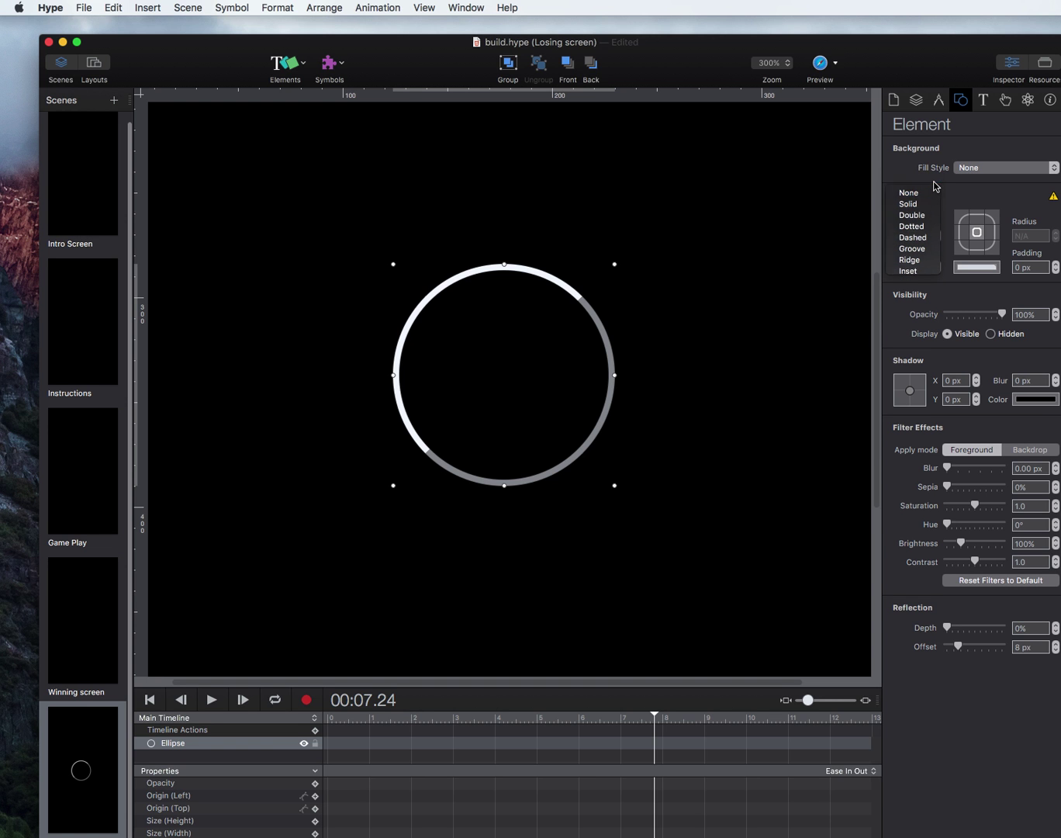
# - Give the circle a solid Color fill of bright orange #FF993B, then deselect it
pyautogui.click(983, 169)
pyautogui.click(978, 179)
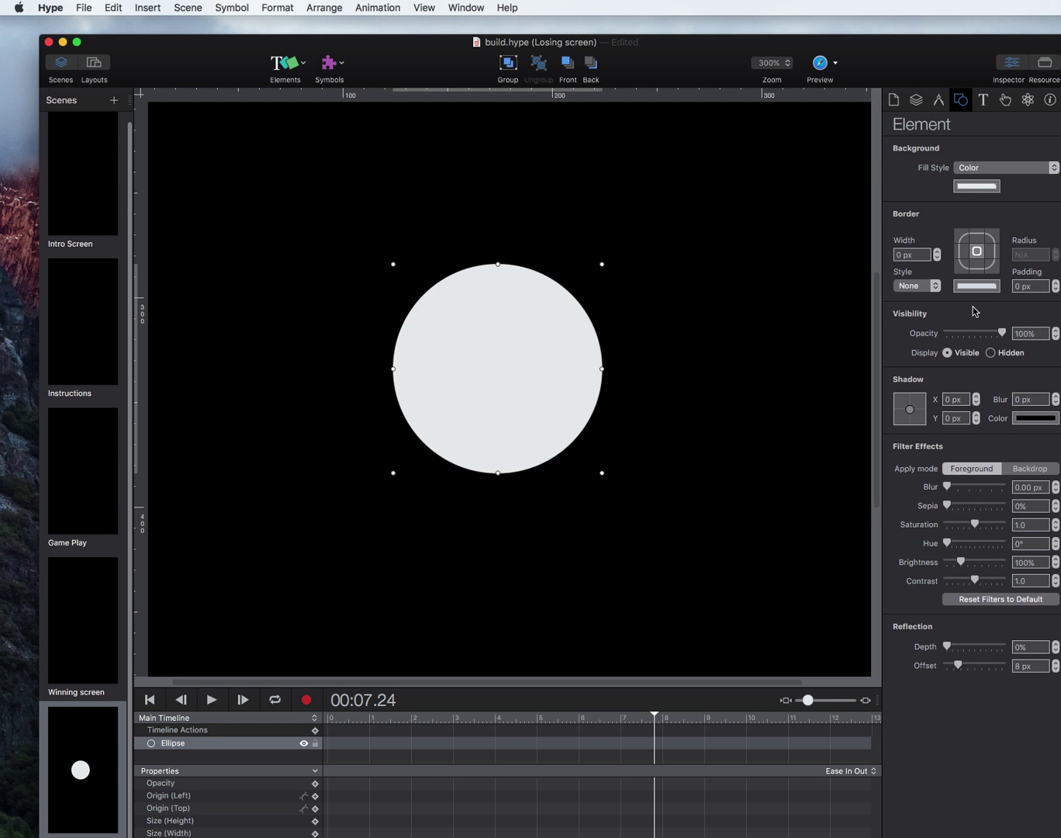
pyautogui.click(983, 188)
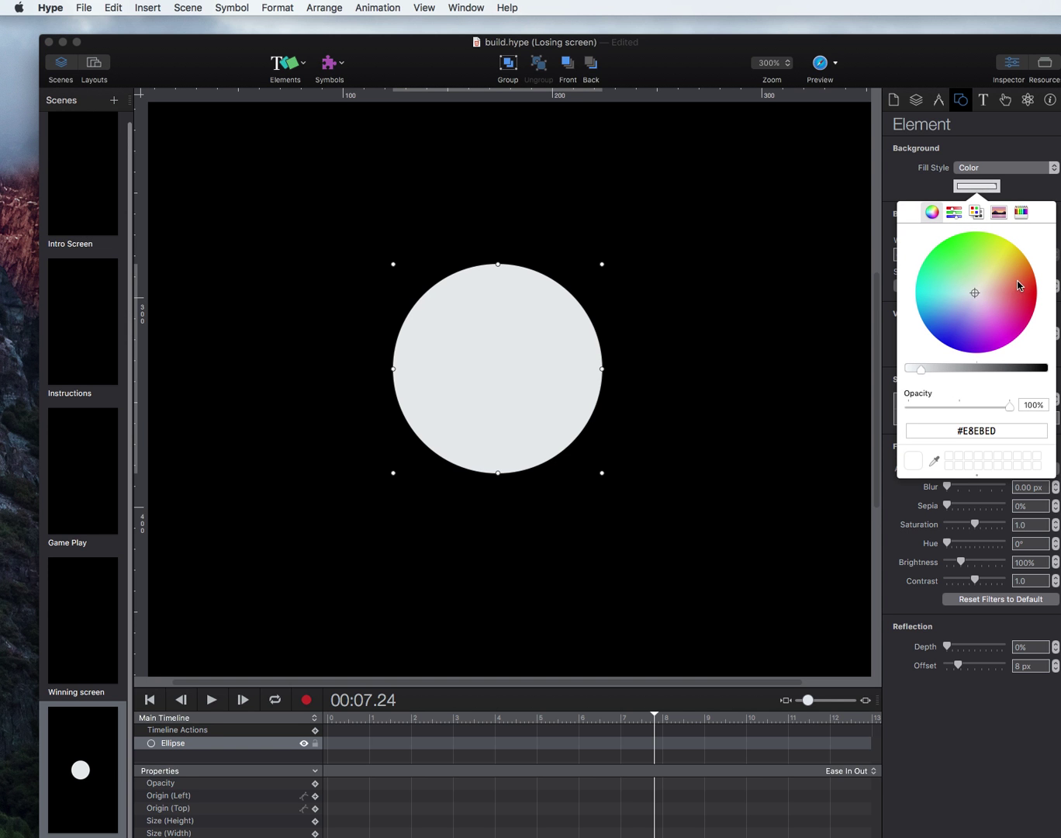
pyautogui.moveTo(1020, 271)
pyautogui.mouseDown()
pyautogui.moveTo(994, 251)
pyautogui.moveTo(1013, 301)
pyautogui.moveTo(984, 283)
pyautogui.moveTo(1009, 282)
pyautogui.mouseUp()
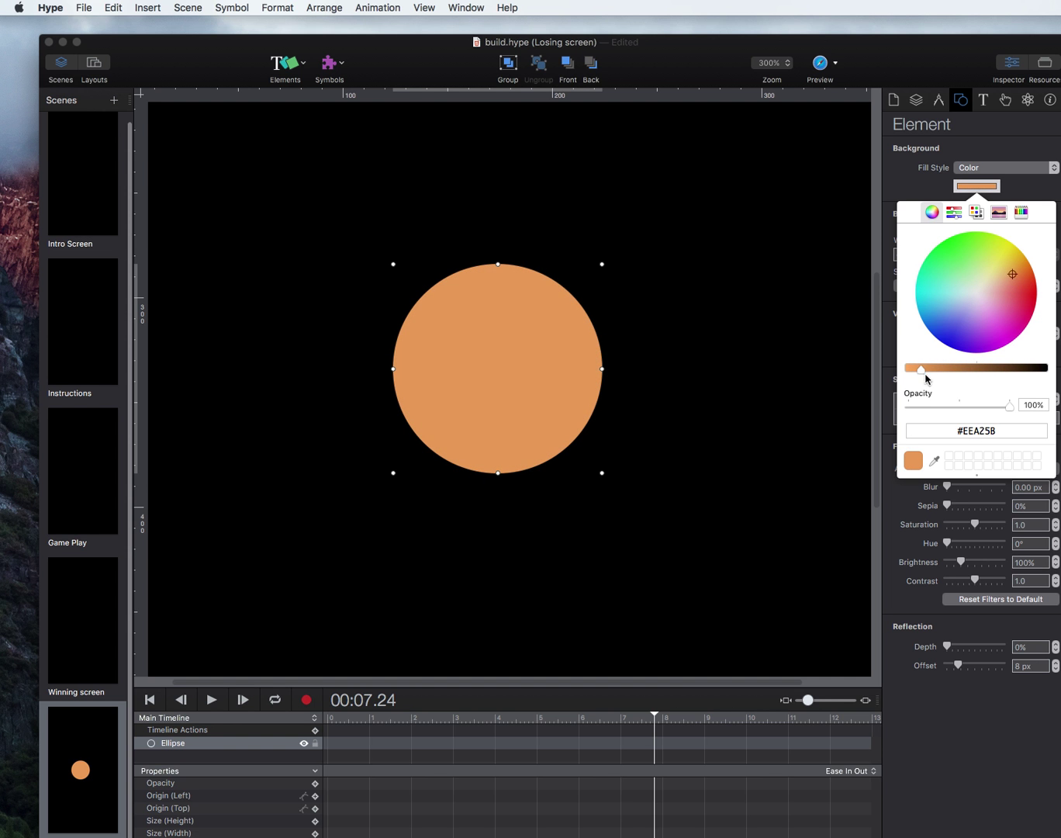
pyautogui.moveTo(923, 370)
pyautogui.mouseDown()
pyautogui.moveTo(1019, 372)
pyautogui.moveTo(904, 376)
pyautogui.mouseUp()
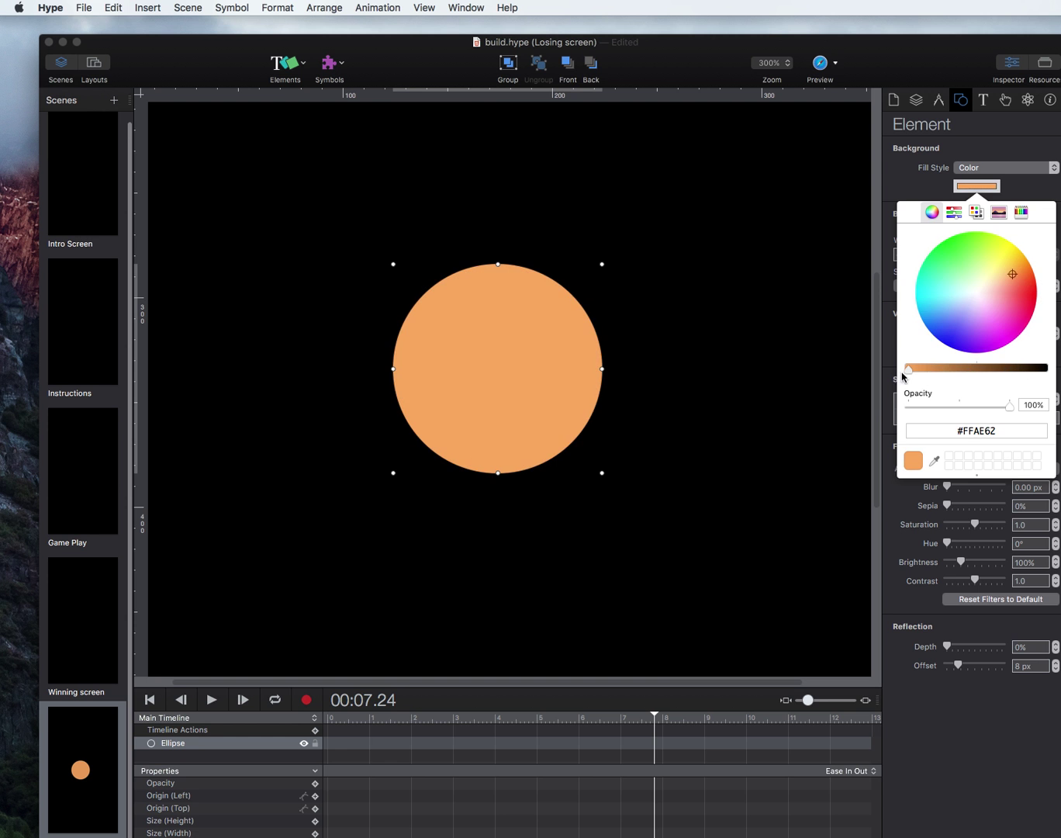
pyautogui.click(1019, 272)
pyautogui.moveTo(1018, 272); pyautogui.dragTo(1021, 272)
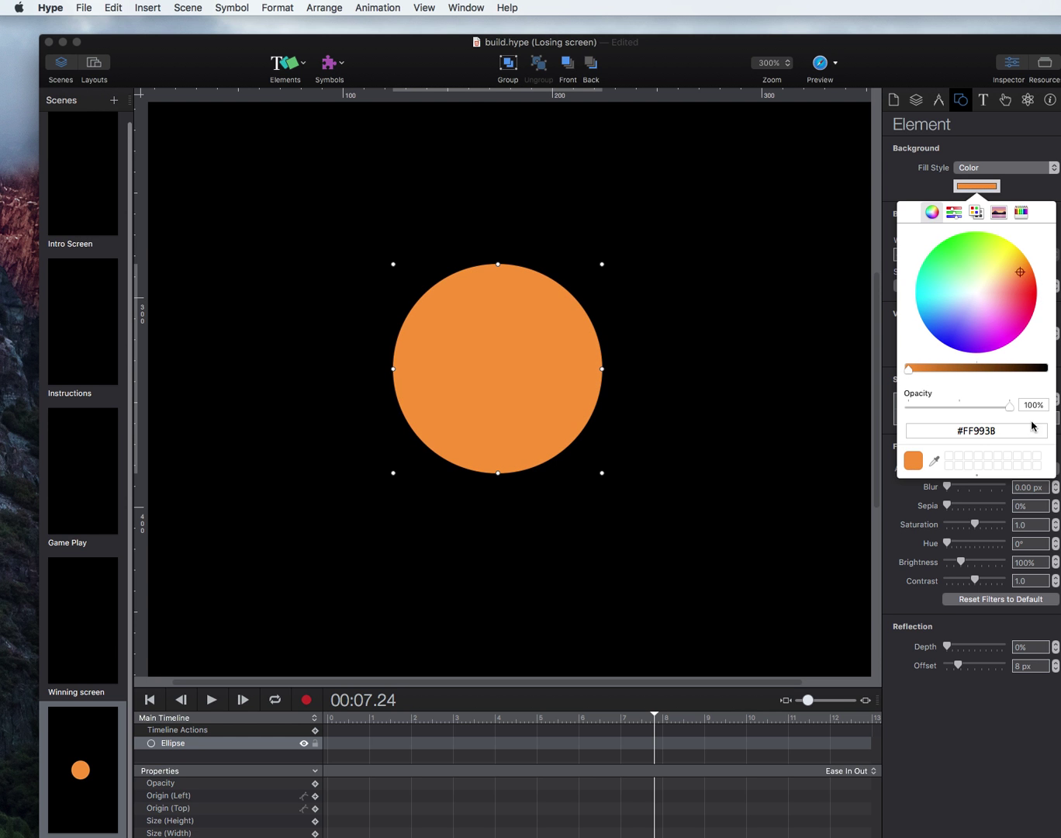
pyautogui.click(886, 205)
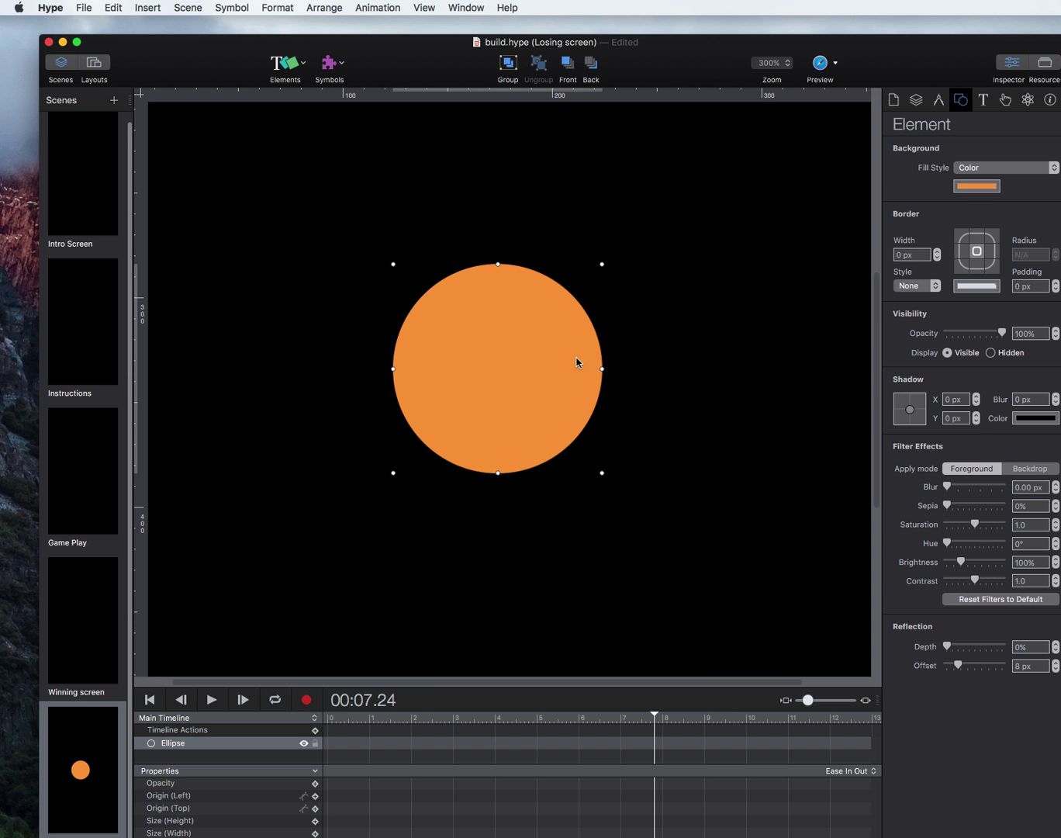
pyautogui.click(708, 431)
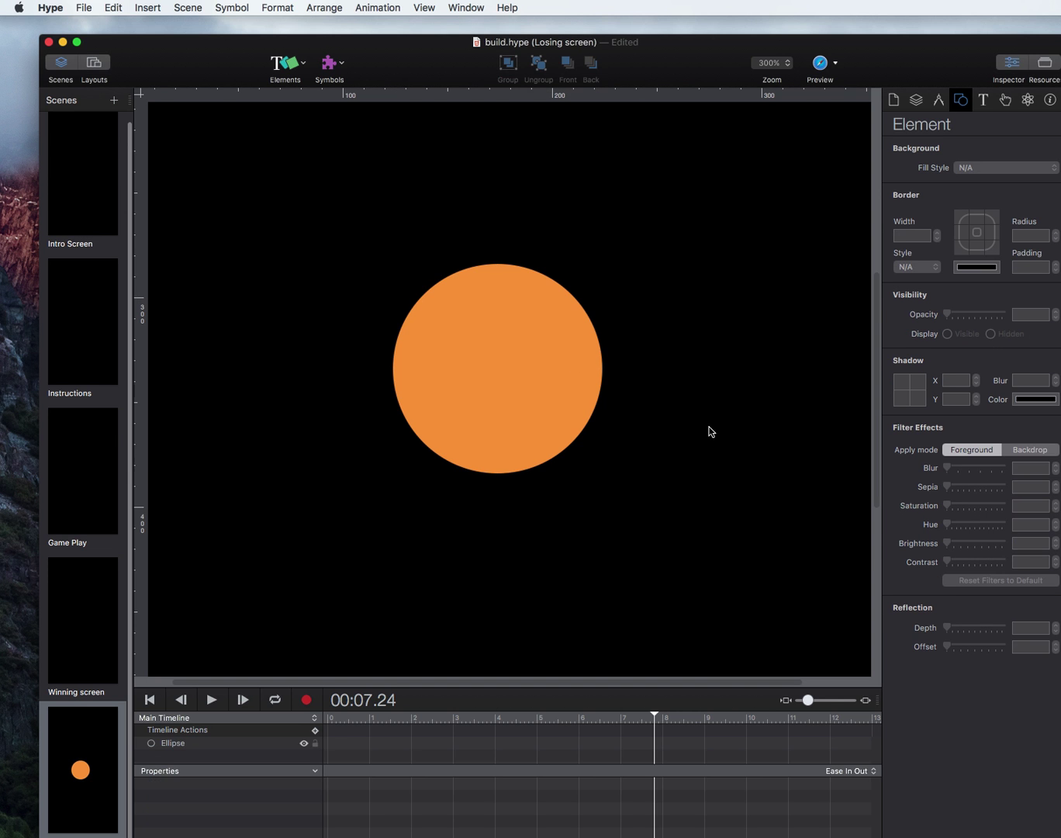
pyautogui.click(497, 374)
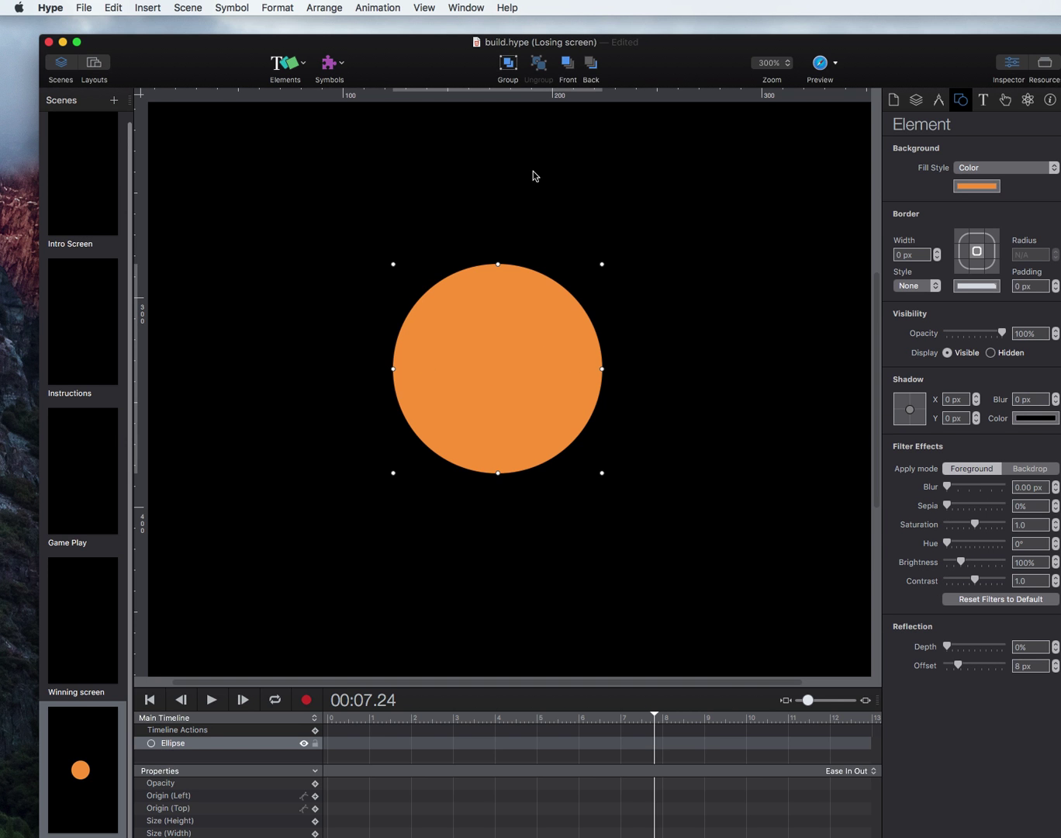
pyautogui.click(292, 66)
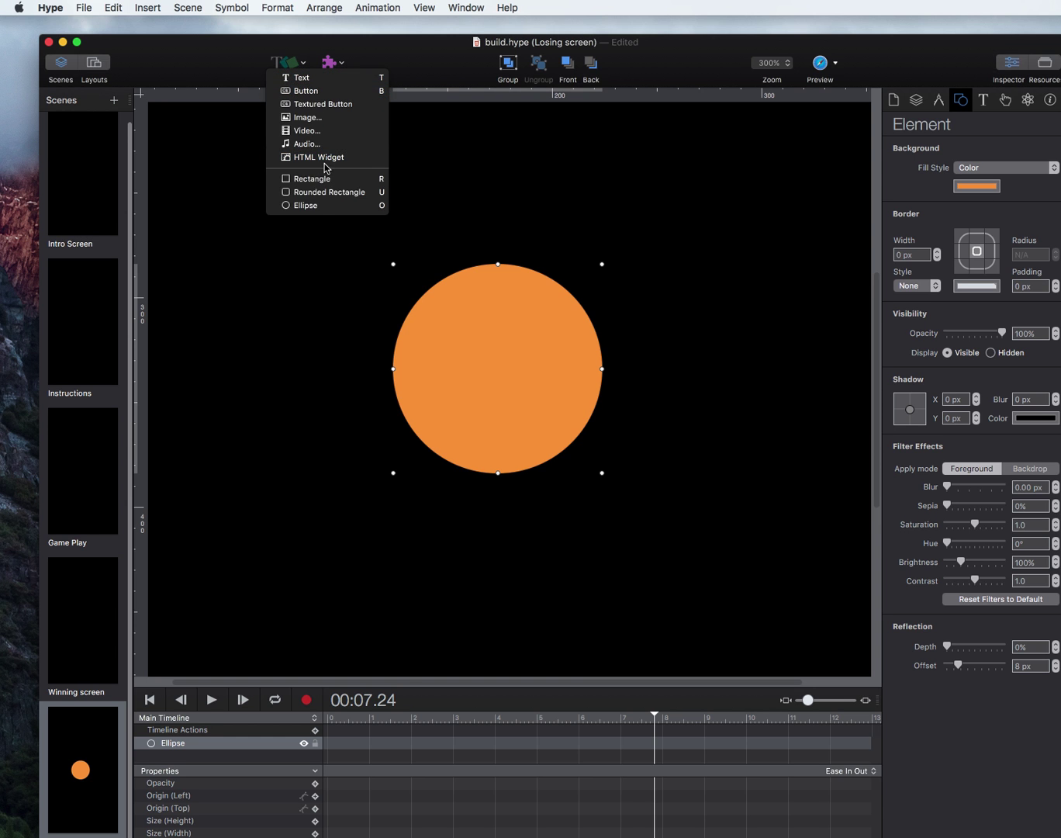
pyautogui.click(339, 206)
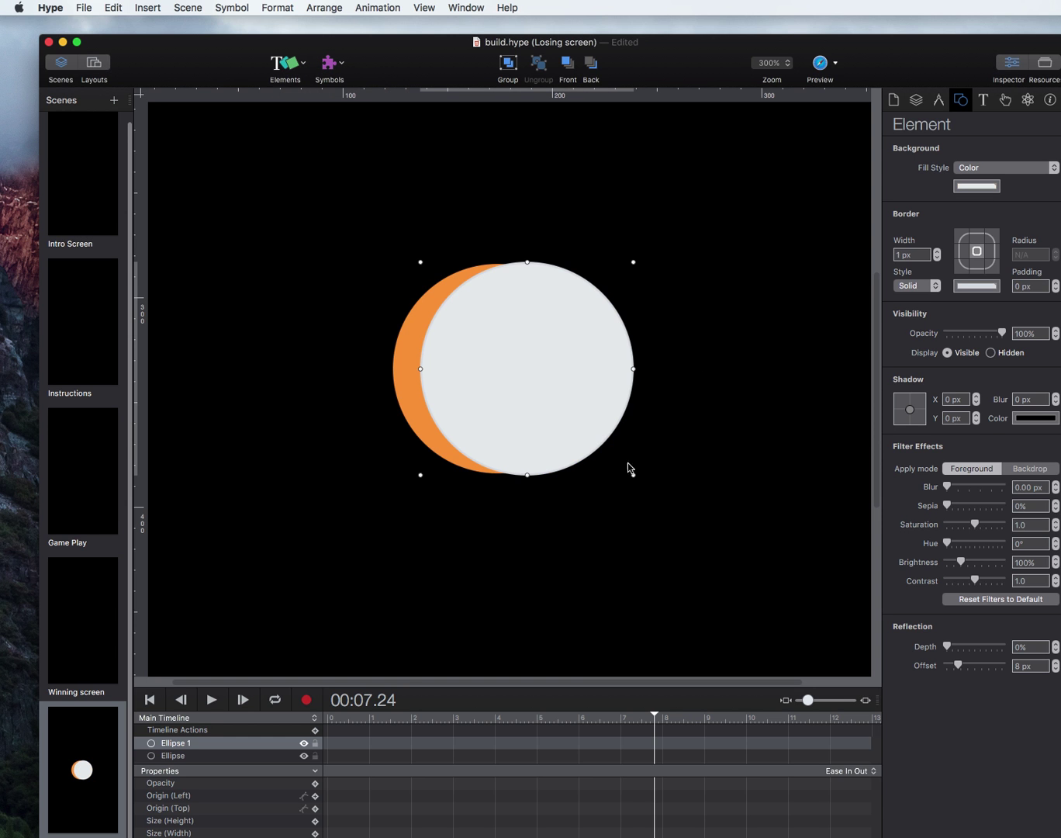
pyautogui.moveTo(633, 474)
pyautogui.mouseDown()
pyautogui.moveTo(521, 367)
pyautogui.moveTo(534, 379)
pyautogui.moveTo(501, 322)
pyautogui.moveTo(505, 357)
pyautogui.moveTo(714, 460)
pyautogui.moveTo(419, 278)
pyautogui.moveTo(610, 407)
pyautogui.moveTo(488, 311)
pyautogui.moveTo(599, 432)
pyautogui.moveTo(479, 325)
pyautogui.moveTo(652, 426)
pyautogui.moveTo(525, 331)
pyautogui.moveTo(640, 440)
pyautogui.moveTo(575, 428)
pyautogui.moveTo(593, 443)
pyautogui.moveTo(628, 403)
pyautogui.moveTo(559, 438)
pyautogui.moveTo(672, 424)
pyautogui.moveTo(580, 498)
pyautogui.moveTo(609, 380)
pyautogui.moveTo(693, 454)
pyautogui.moveTo(688, 414)
pyautogui.moveTo(573, 379)
pyautogui.moveTo(631, 334)
pyautogui.moveTo(618, 347)
pyautogui.moveTo(567, 351)
pyautogui.moveTo(583, 435)
pyautogui.moveTo(560, 465)
pyautogui.moveTo(597, 443)
pyautogui.moveTo(648, 479)
pyautogui.mouseUp()
pyautogui.click(938, 101)
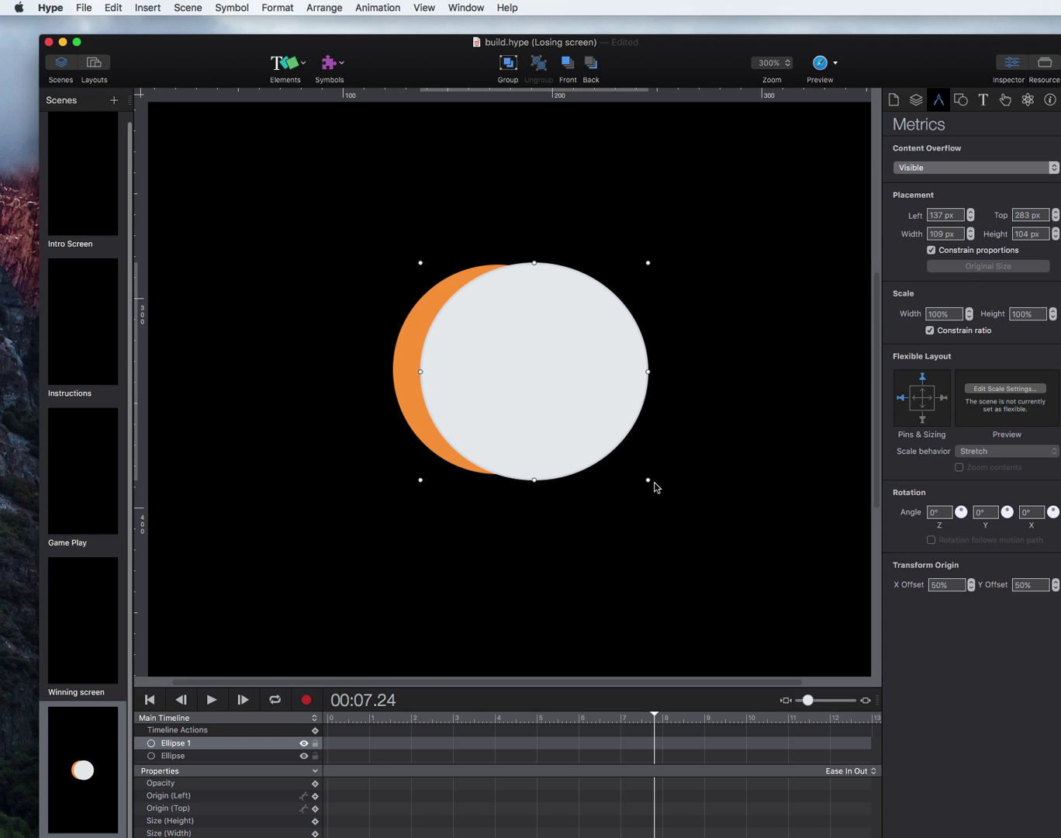
pyautogui.moveTo(641, 476); pyautogui.dragTo(528, 399)
# - Delete the old white ellipse and insert a new ellipse with Constrain proportions ticked
pyautogui.press('Delete')
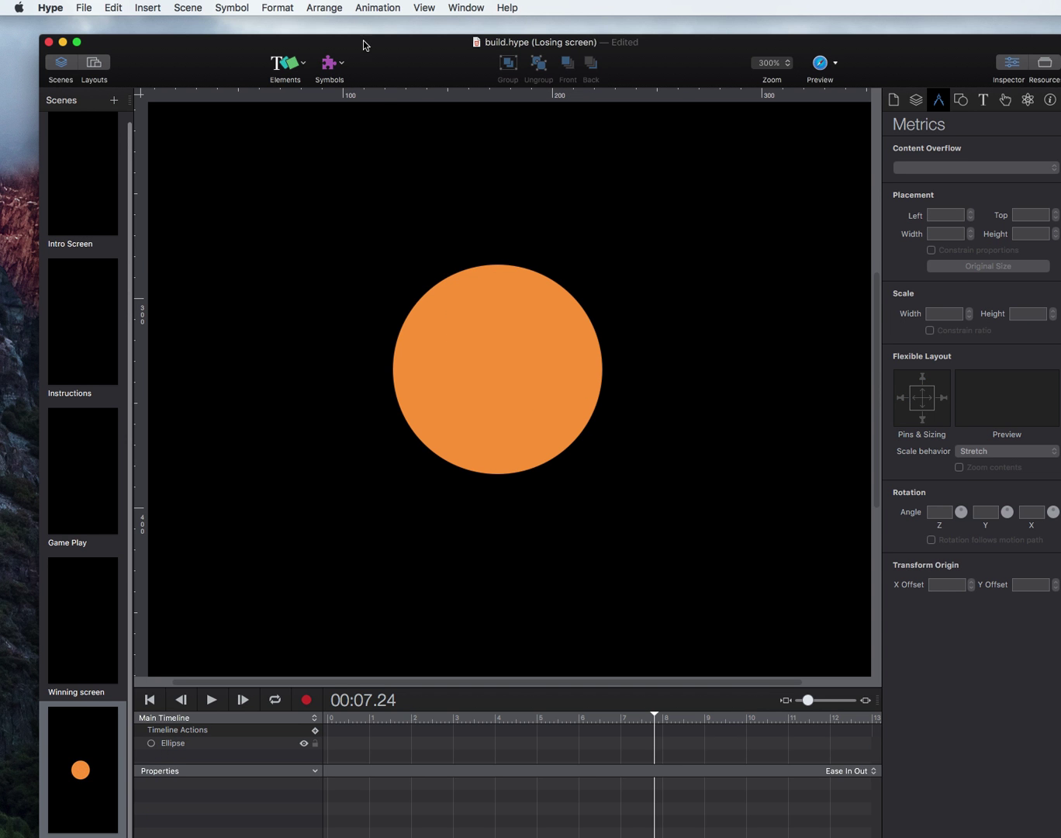
pyautogui.click(271, 76)
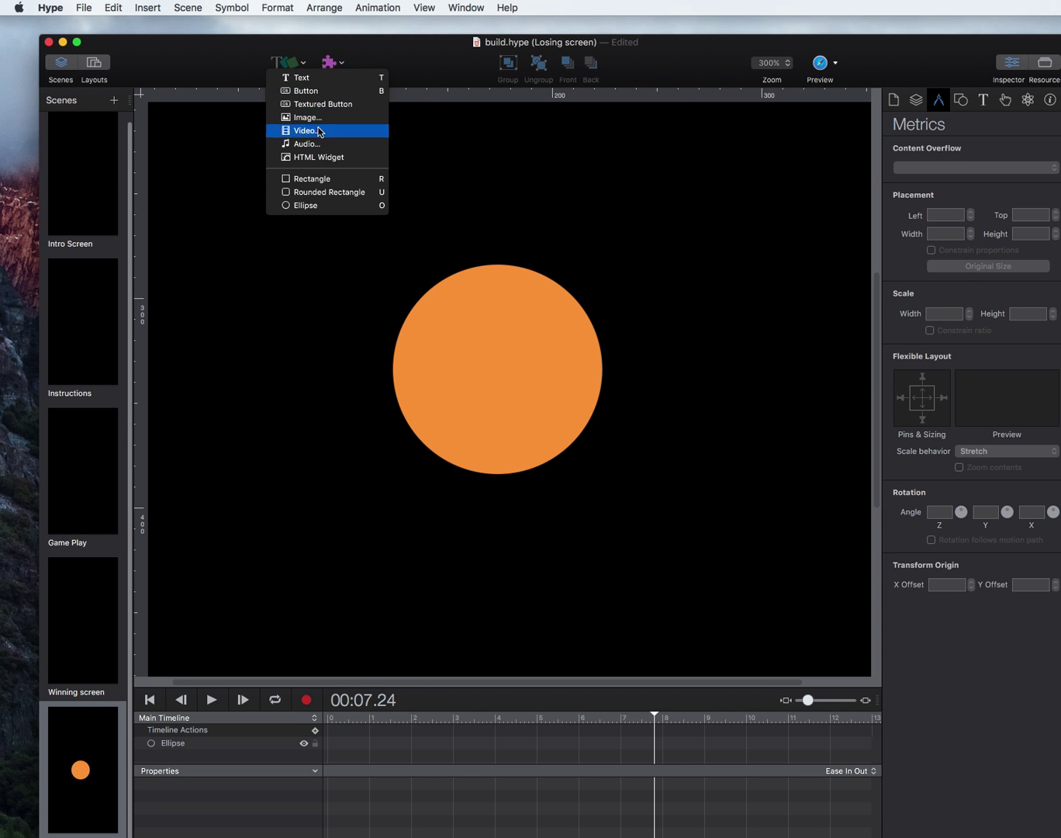
pyautogui.click(332, 205)
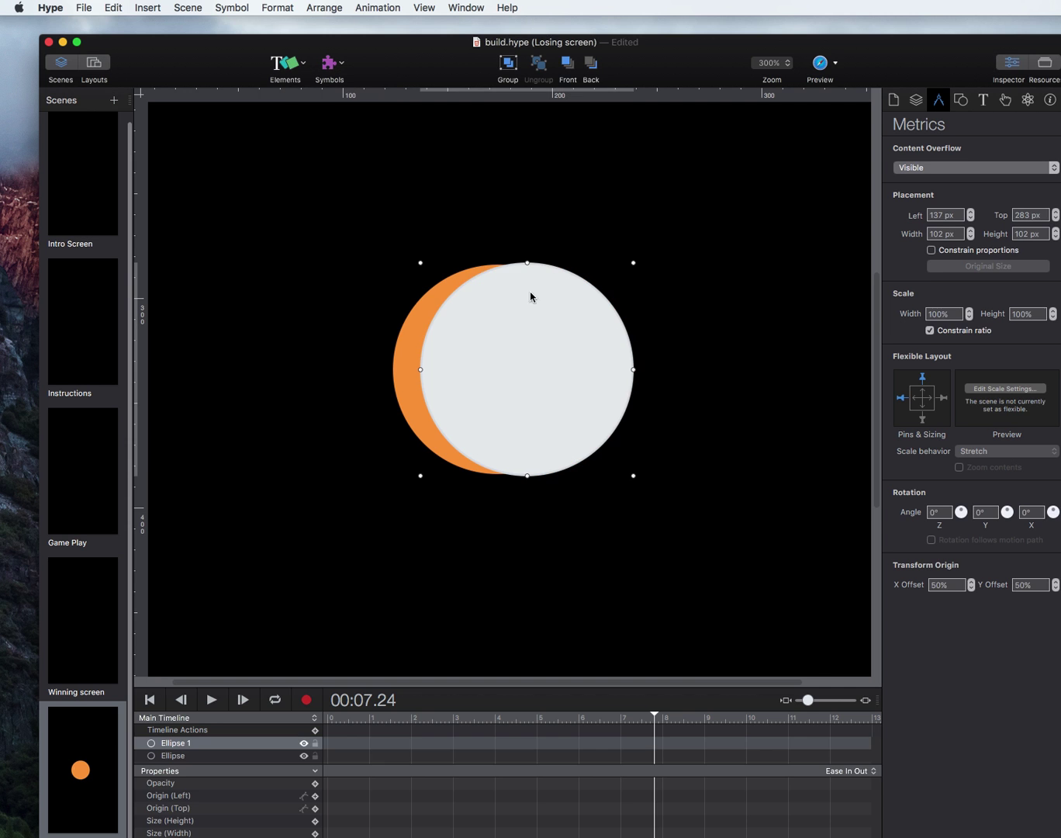
pyautogui.click(931, 249)
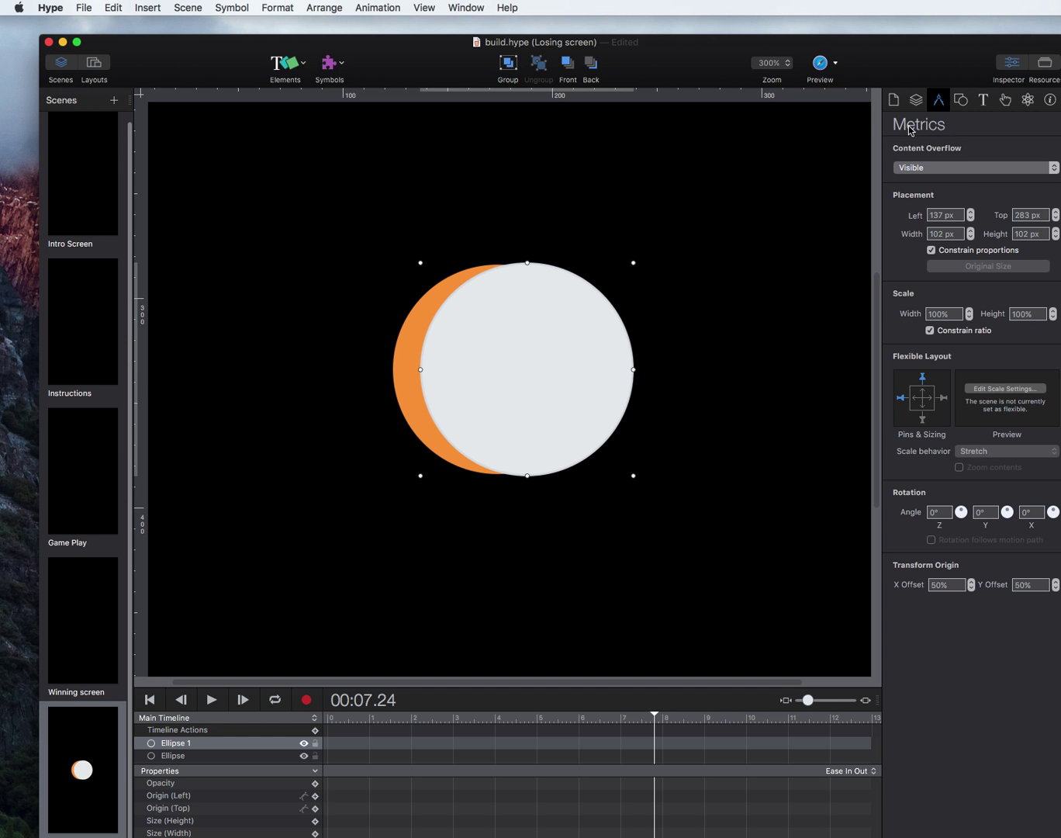
# - Shrink the new ellipse to a small circle and centre it in the orange circle's upper half
pyautogui.click(966, 101)
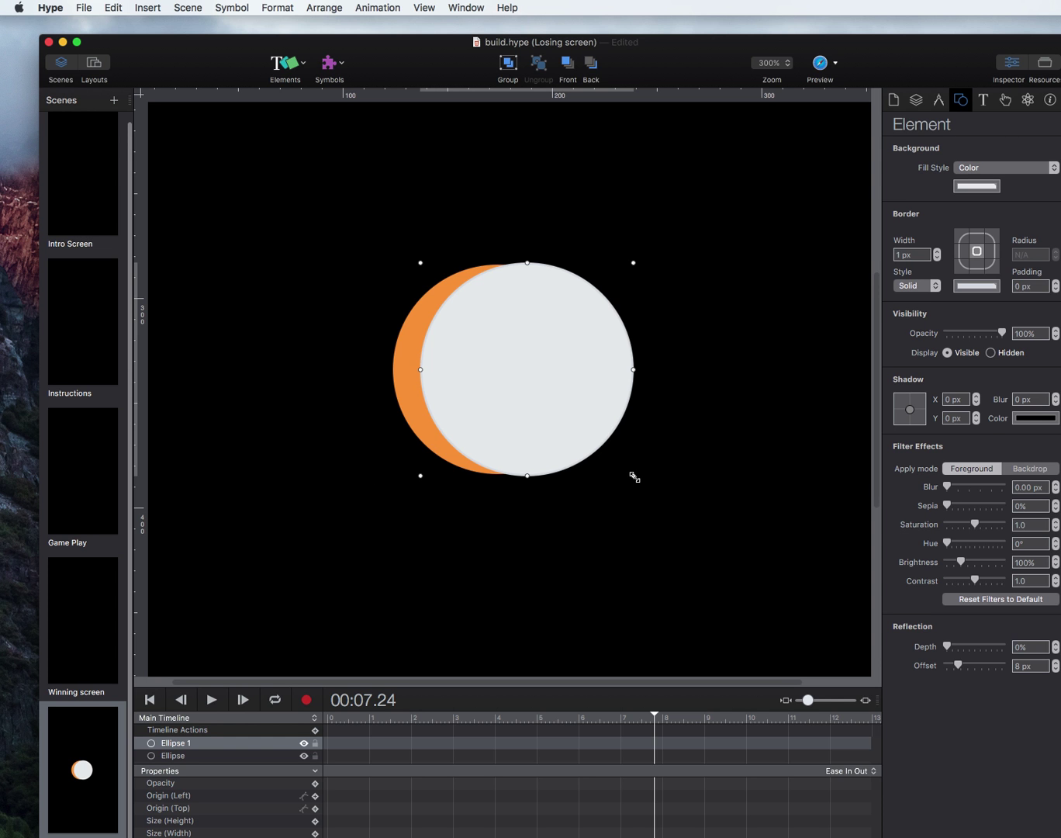
pyautogui.moveTo(633, 477); pyautogui.dragTo(533, 374)
pyautogui.moveTo(493, 314); pyautogui.dragTo(519, 355)
pyautogui.scroll(-1, 874, 433)
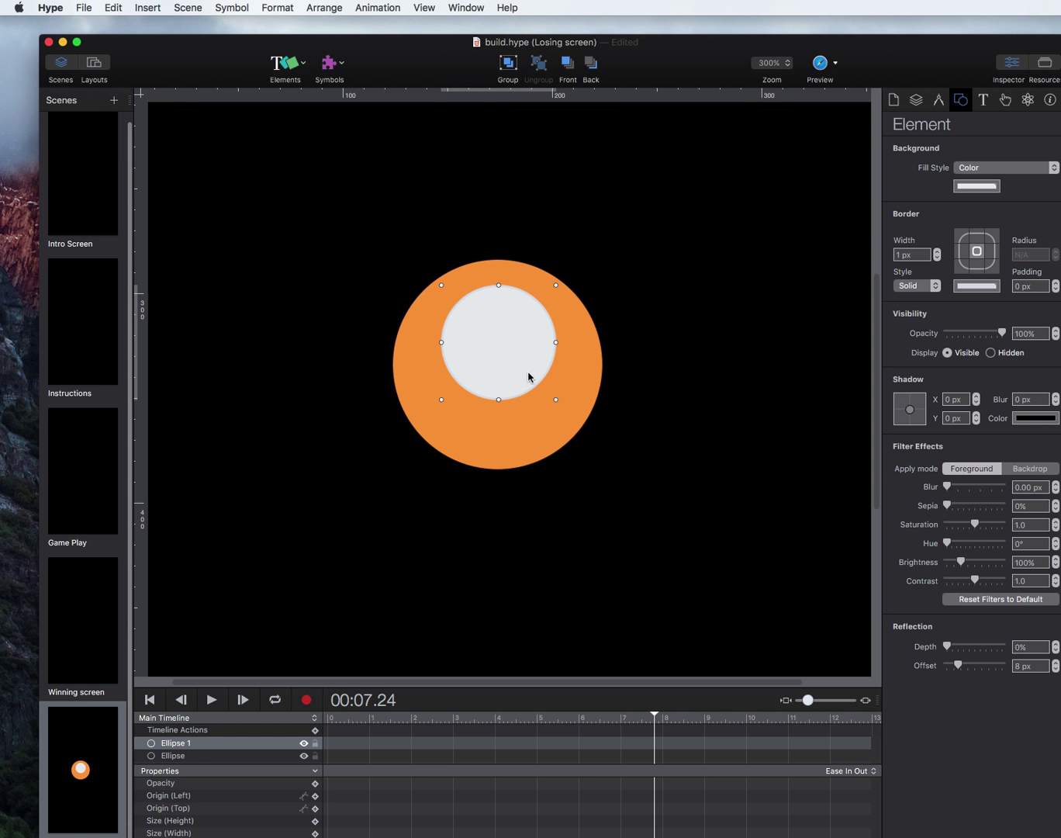
pyautogui.scroll(1, 866, 492)
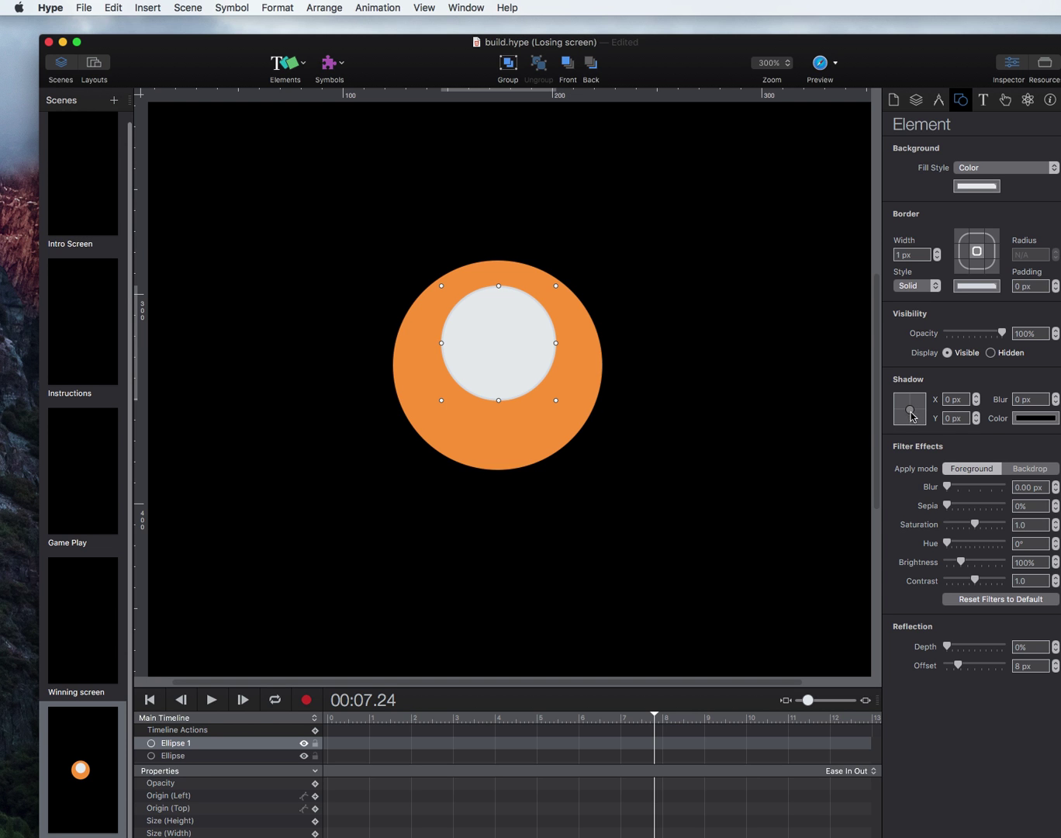
# - Offset the eyeball's shadow 2 px right and 2 px down with a 3 px blur
pyautogui.click(976, 396)
pyautogui.click(976, 416)
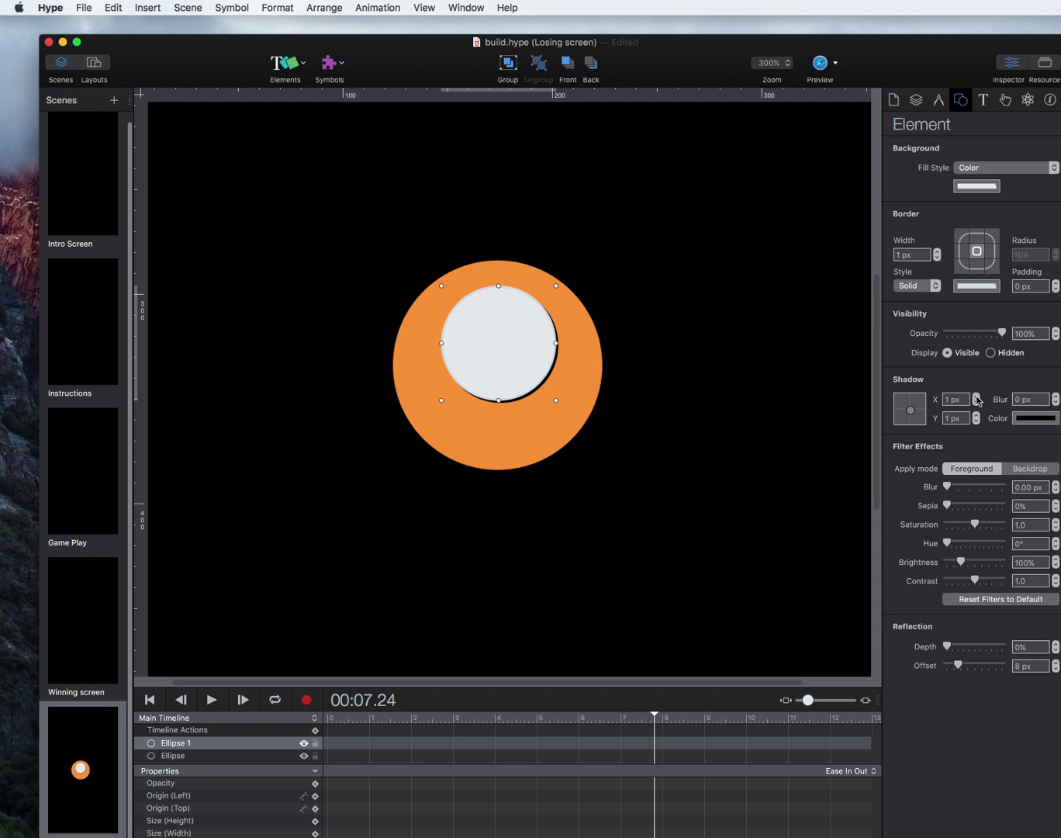
pyautogui.click(977, 396)
pyautogui.click(977, 416)
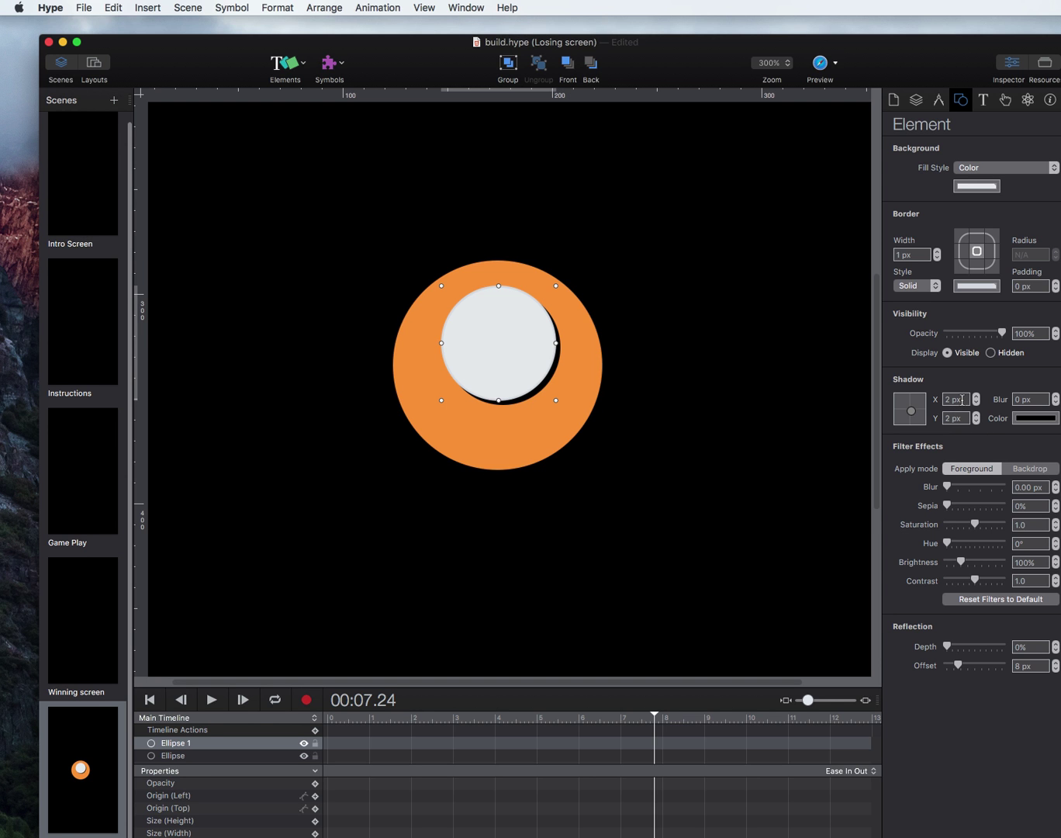
pyautogui.click(1056, 396)
pyautogui.click(1055, 397)
pyautogui.click(1056, 397)
# - Colour the eyeball's shadow a dark brown-orange (#944103)
pyautogui.click(1047, 419)
pyautogui.moveTo(1001, 601)
pyautogui.mouseDown()
pyautogui.moveTo(967, 601)
pyautogui.moveTo(1043, 604)
pyautogui.moveTo(978, 603)
pyautogui.moveTo(1018, 599)
pyautogui.mouseUp()
pyautogui.click(1056, 518)
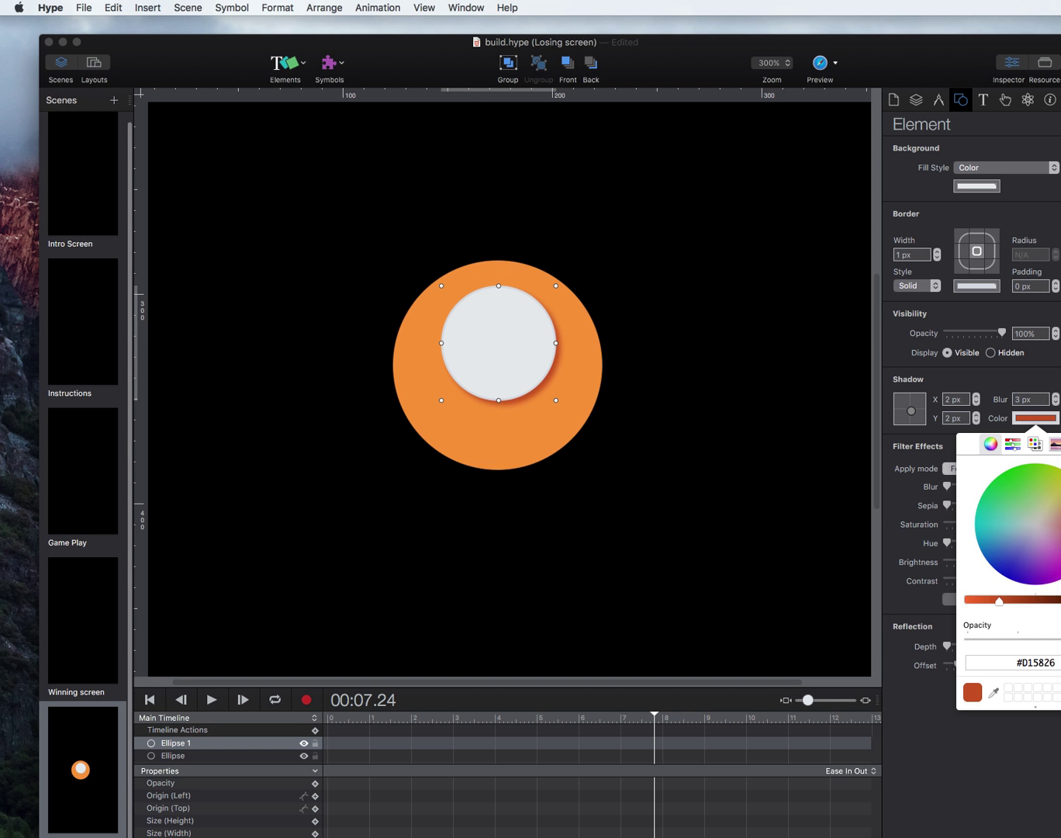
pyautogui.moveTo(999, 605); pyautogui.dragTo(1036, 604)
# - Close the shadow colour picker and nudge the eyeball slightly up and left
pyautogui.click(784, 478)
pyautogui.click(784, 478)
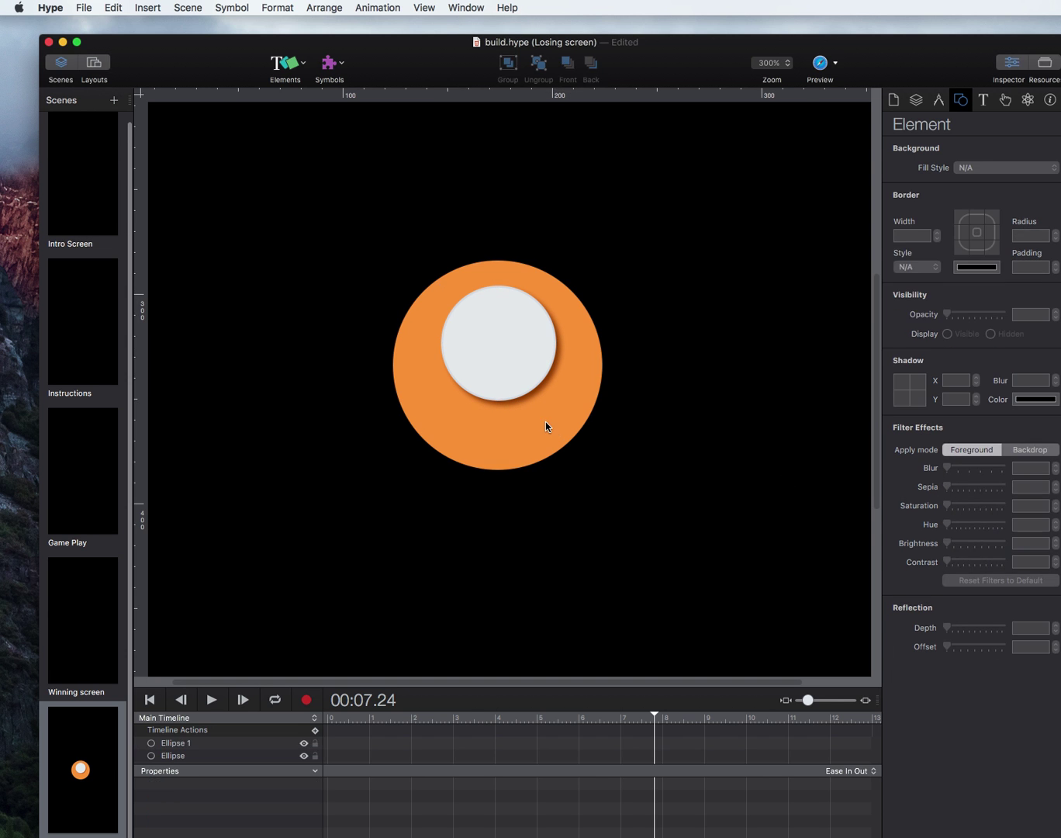
pyautogui.click(517, 360)
pyautogui.moveTo(516, 361); pyautogui.dragTo(502, 324)
pyautogui.click(607, 471)
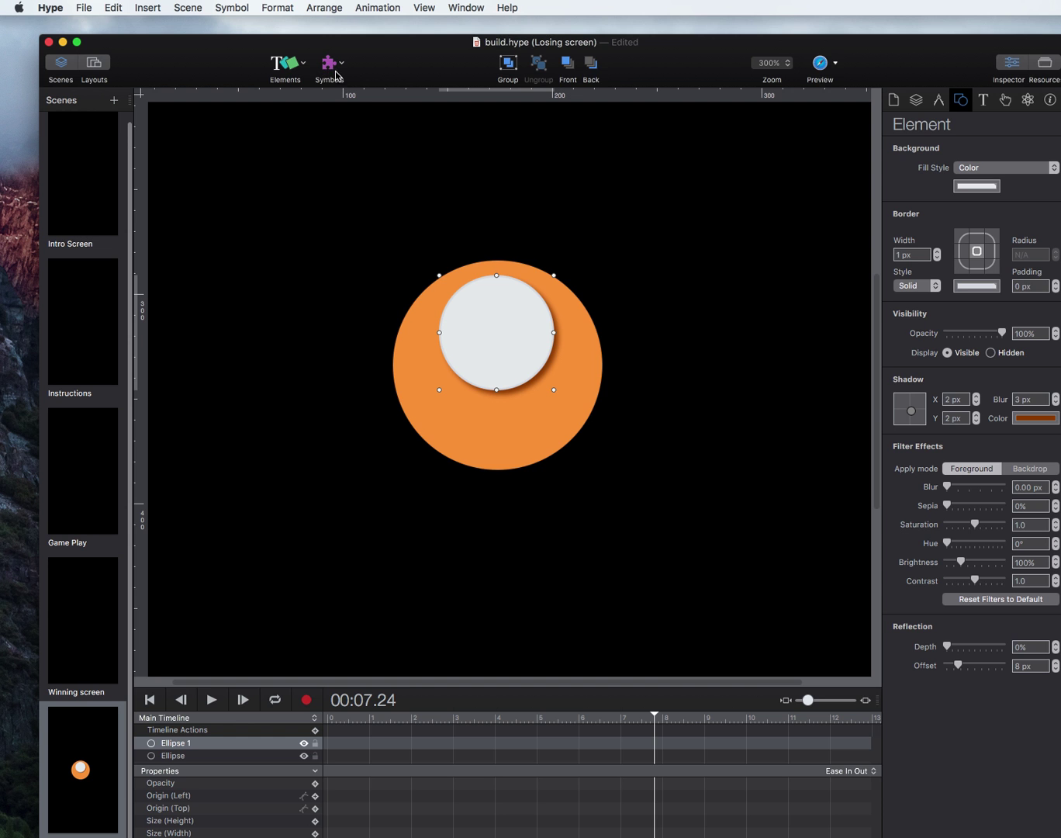
# - Insert a new ellipse, lock its proportions in Metrics, and shrink it to a 35 px circle
pyautogui.click(283, 70)
pyautogui.click(319, 205)
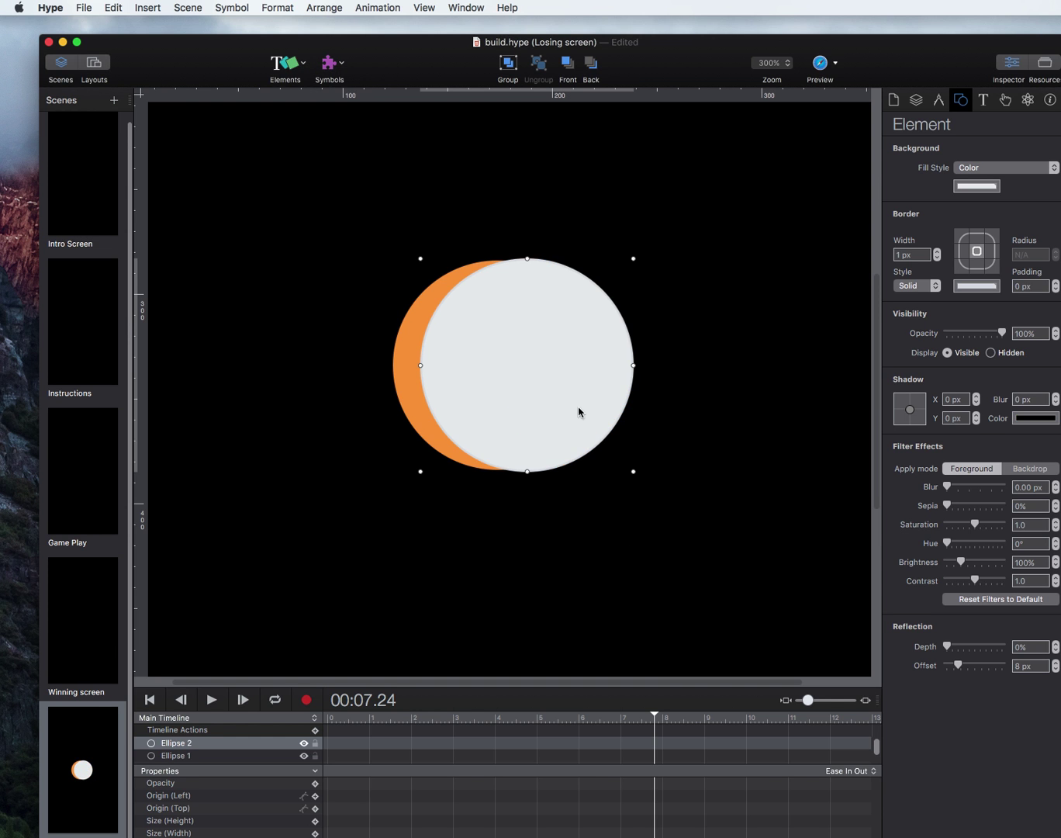
pyautogui.moveTo(634, 472); pyautogui.dragTo(471, 316)
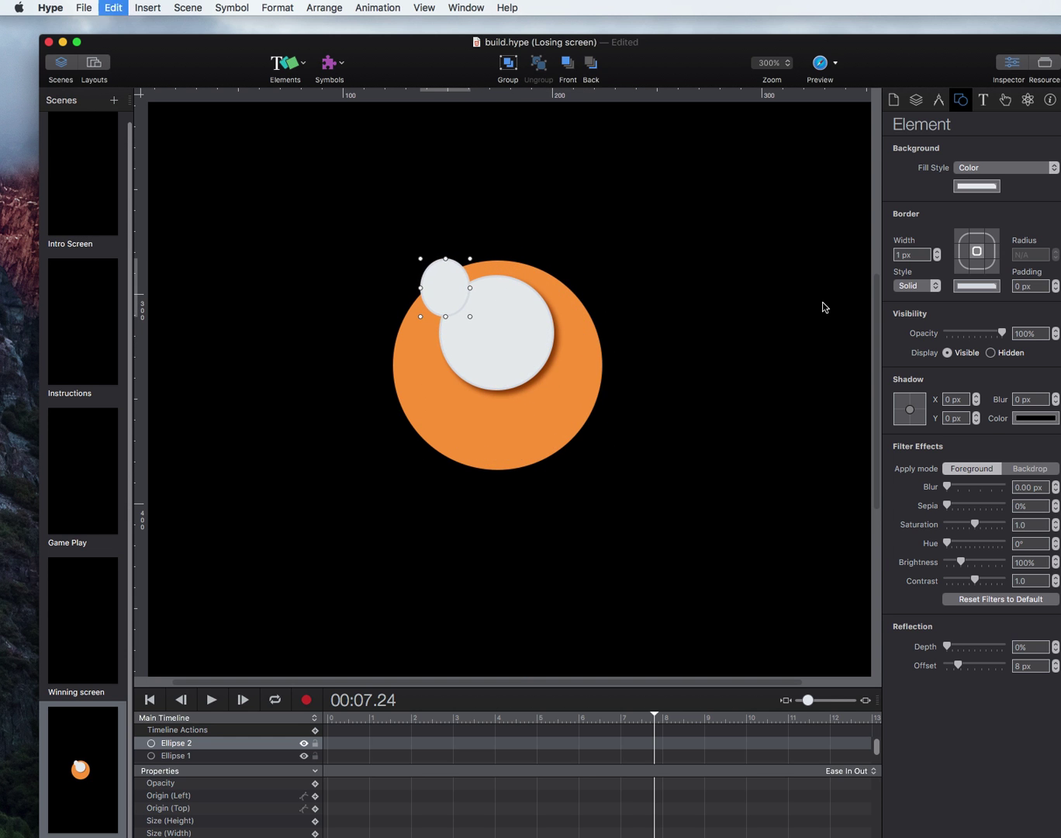
pyautogui.press('super+z')
pyautogui.click(938, 102)
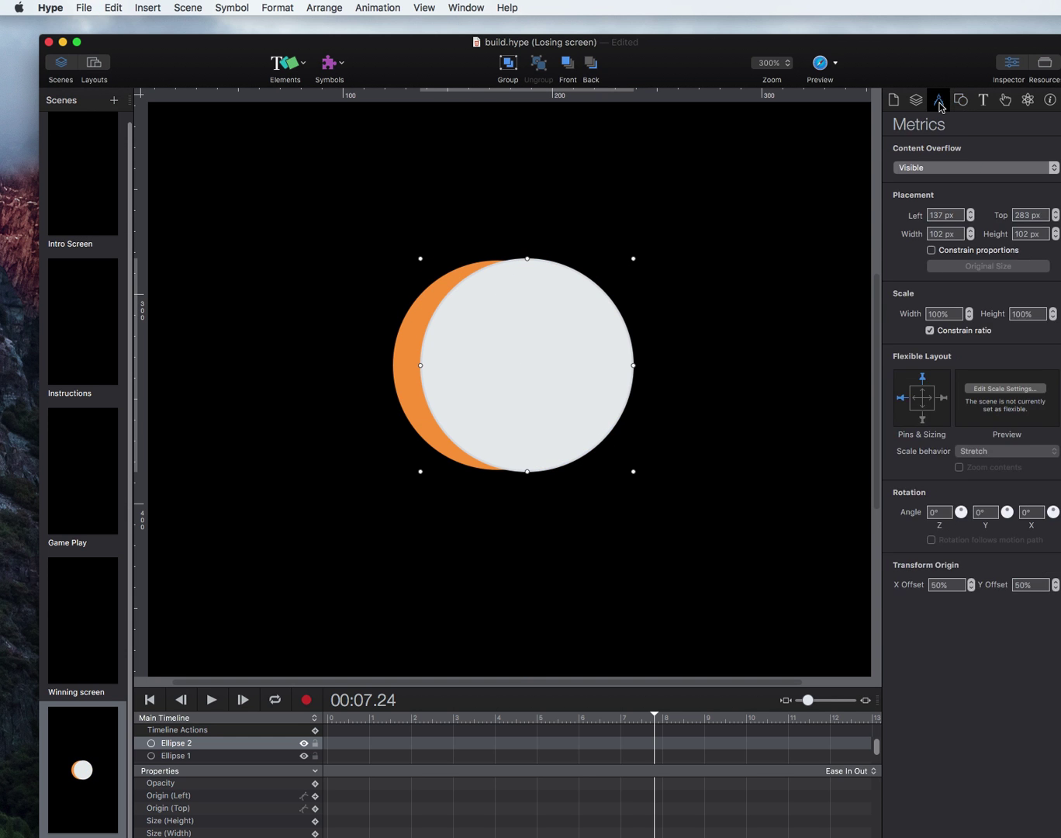
pyautogui.click(931, 249)
pyautogui.moveTo(634, 471); pyautogui.dragTo(491, 328)
# - Give the inner circle a Gradient fill running from bright green to a darker green
pyautogui.click(965, 99)
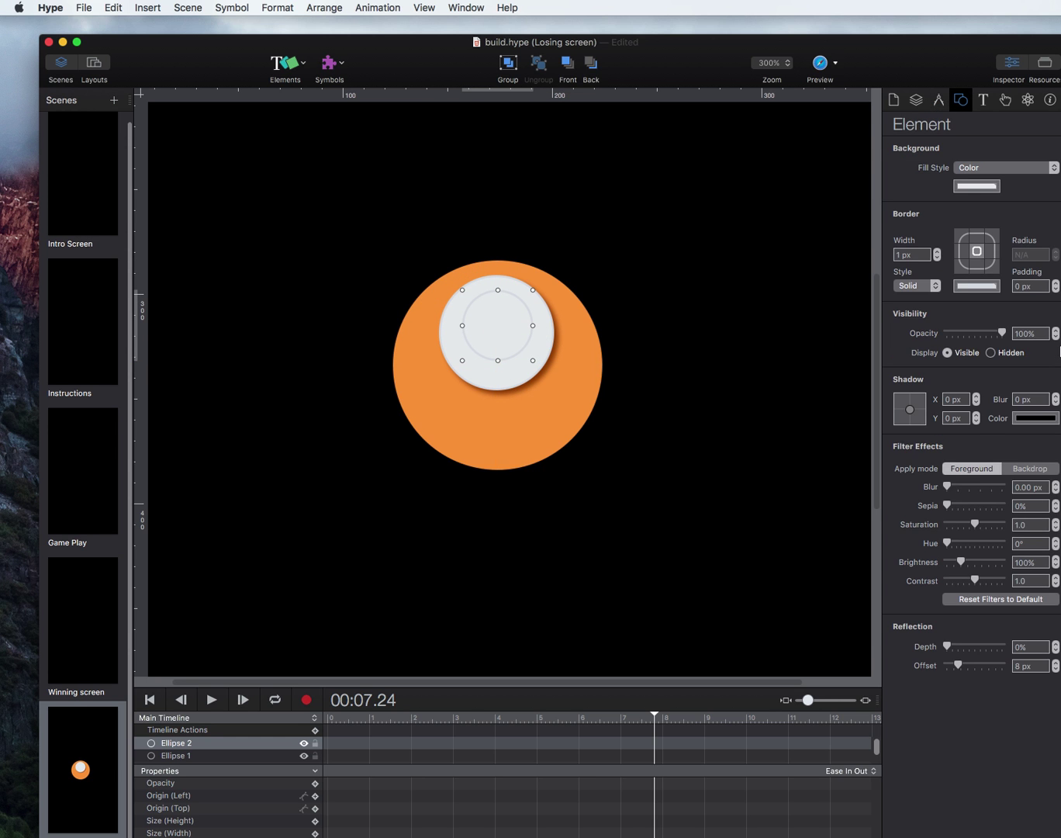
pyautogui.click(985, 169)
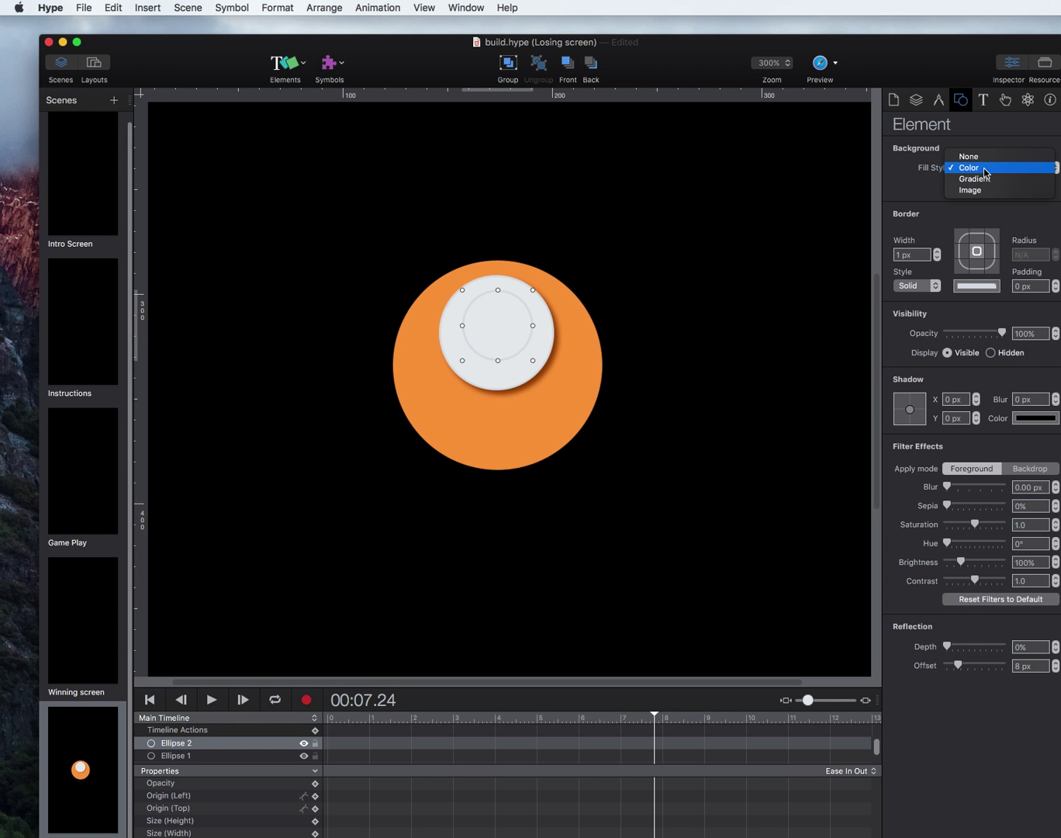
pyautogui.click(979, 179)
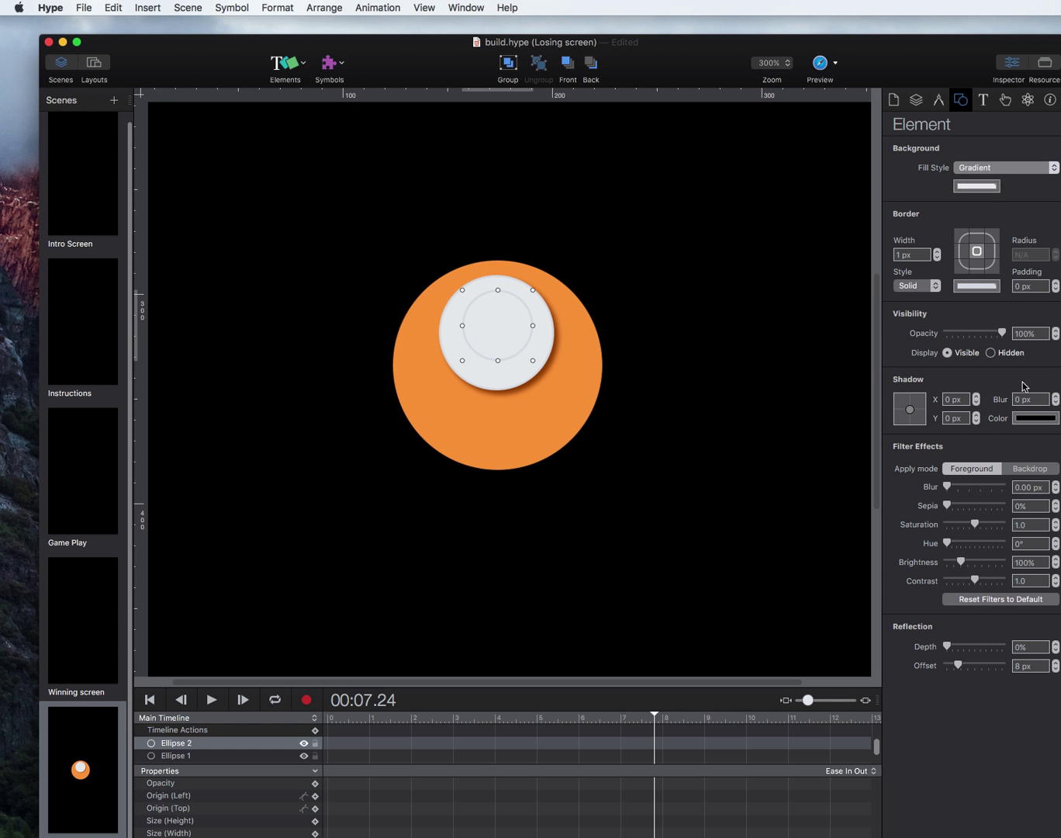
pyautogui.click(994, 188)
pyautogui.click(955, 244)
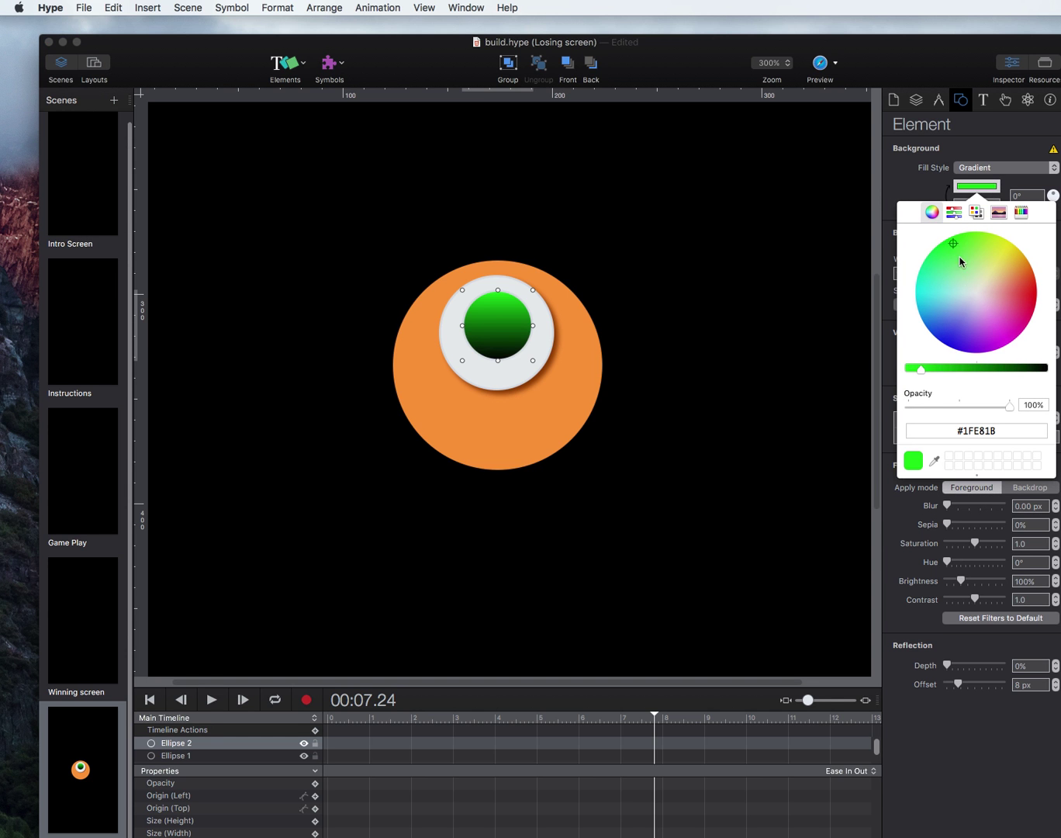
pyautogui.click(912, 192)
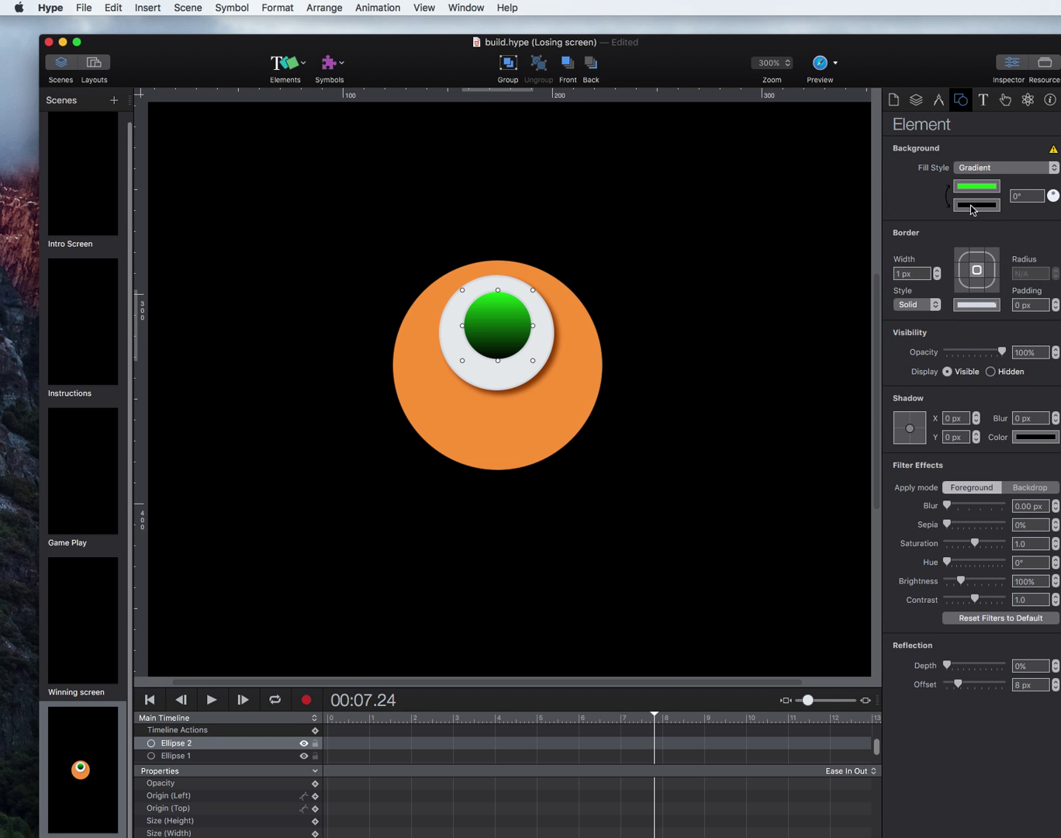
pyautogui.click(983, 203)
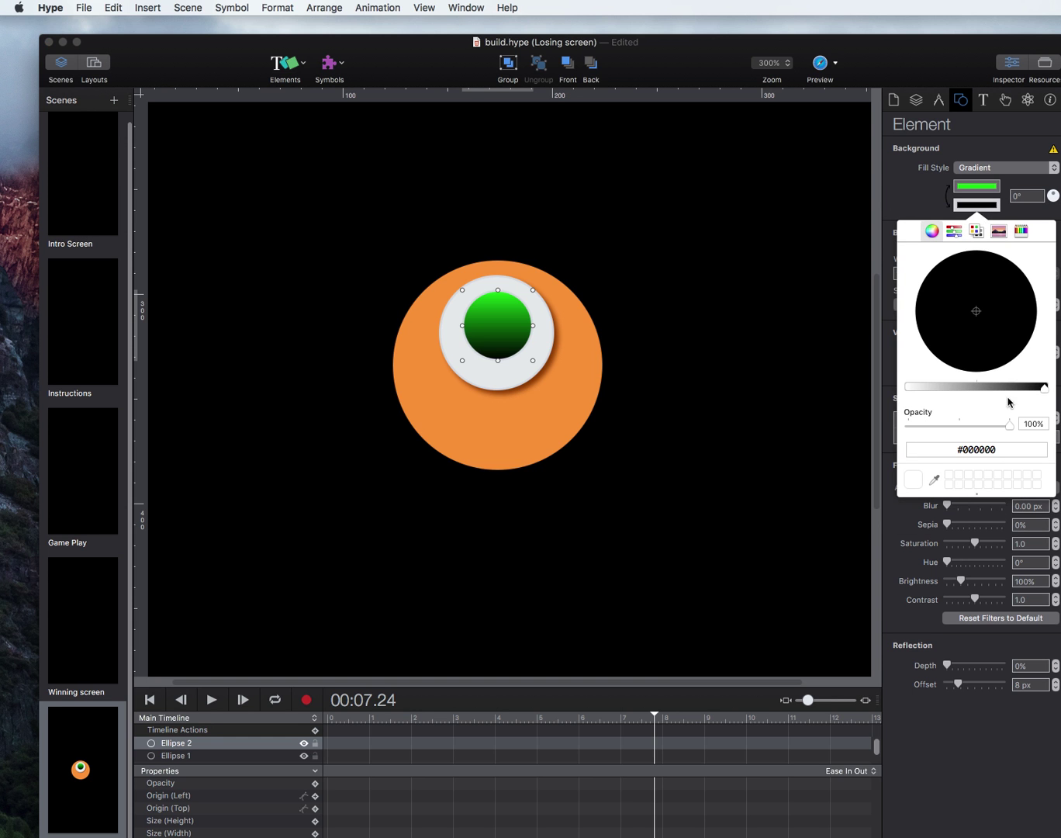
pyautogui.moveTo(1045, 387); pyautogui.dragTo(986, 389)
pyautogui.click(958, 260)
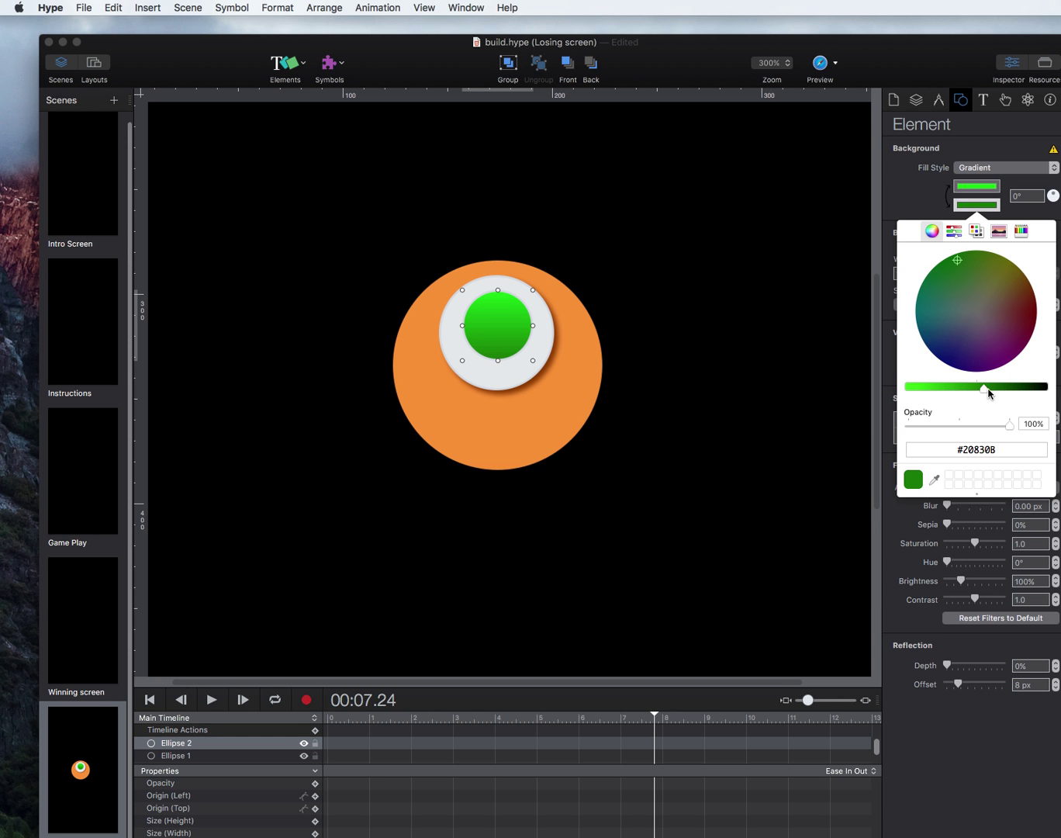
pyautogui.click(722, 275)
pyautogui.click(722, 275)
# - Set the iris border colour to a matching green
pyautogui.click(512, 341)
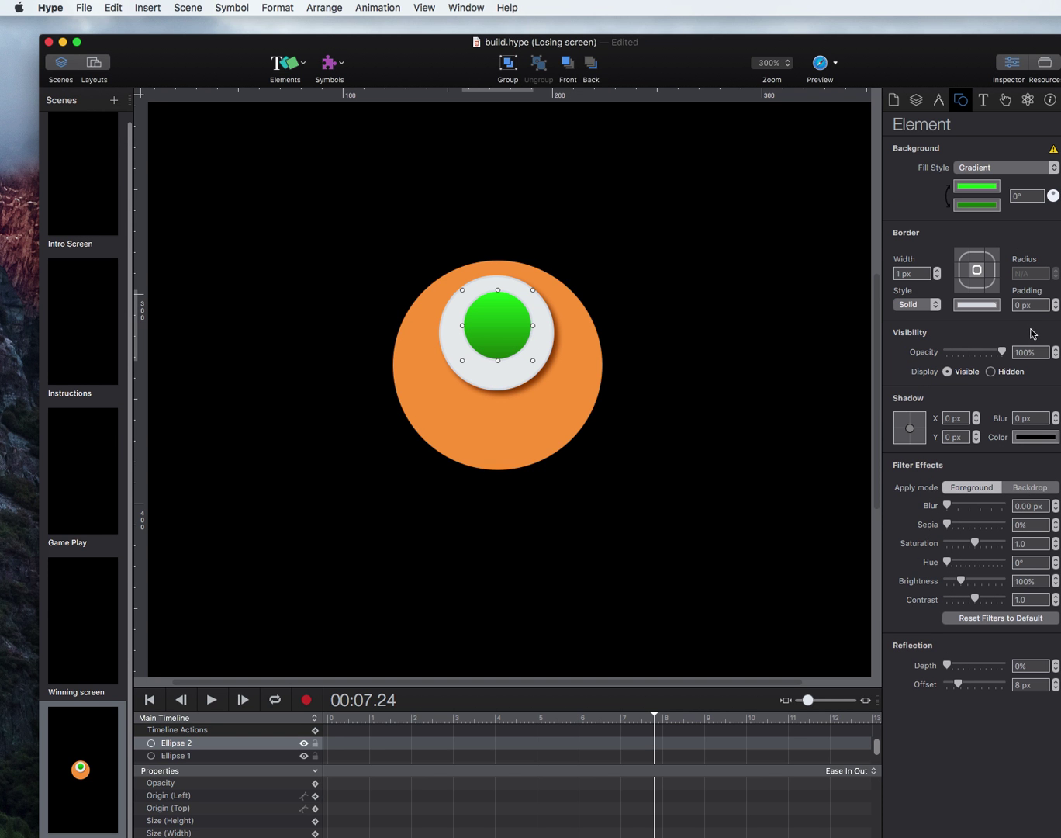
pyautogui.click(979, 306)
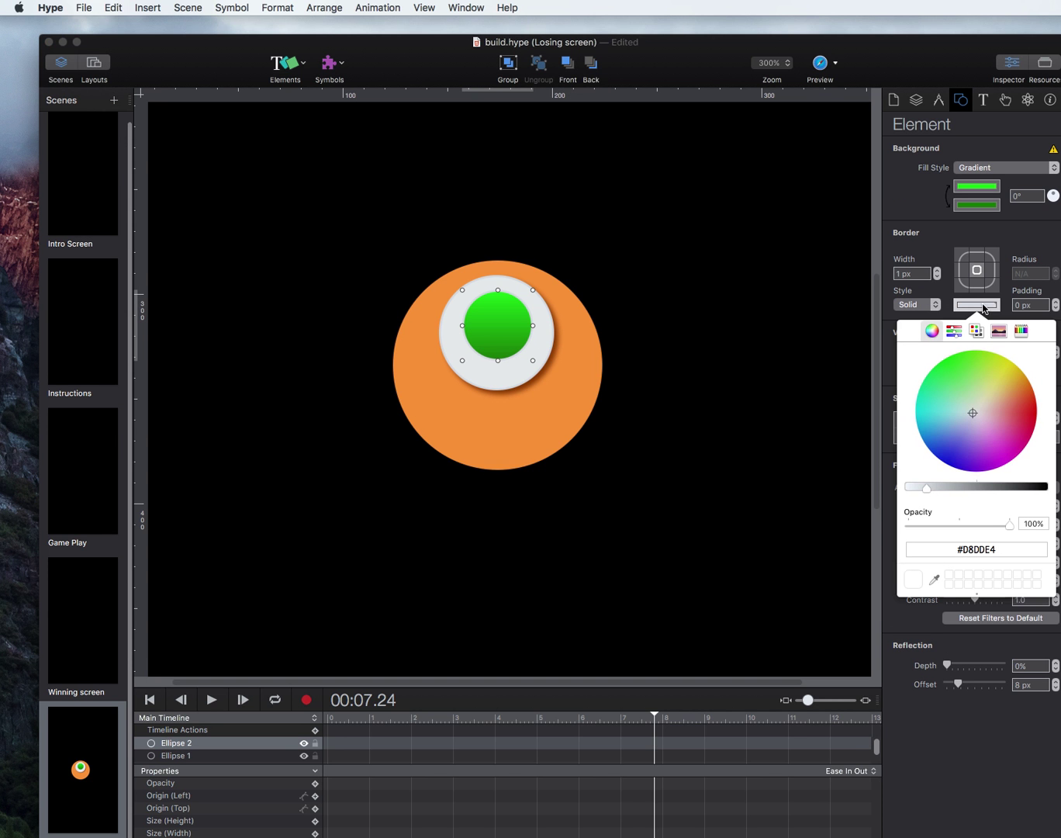
pyautogui.click(949, 368)
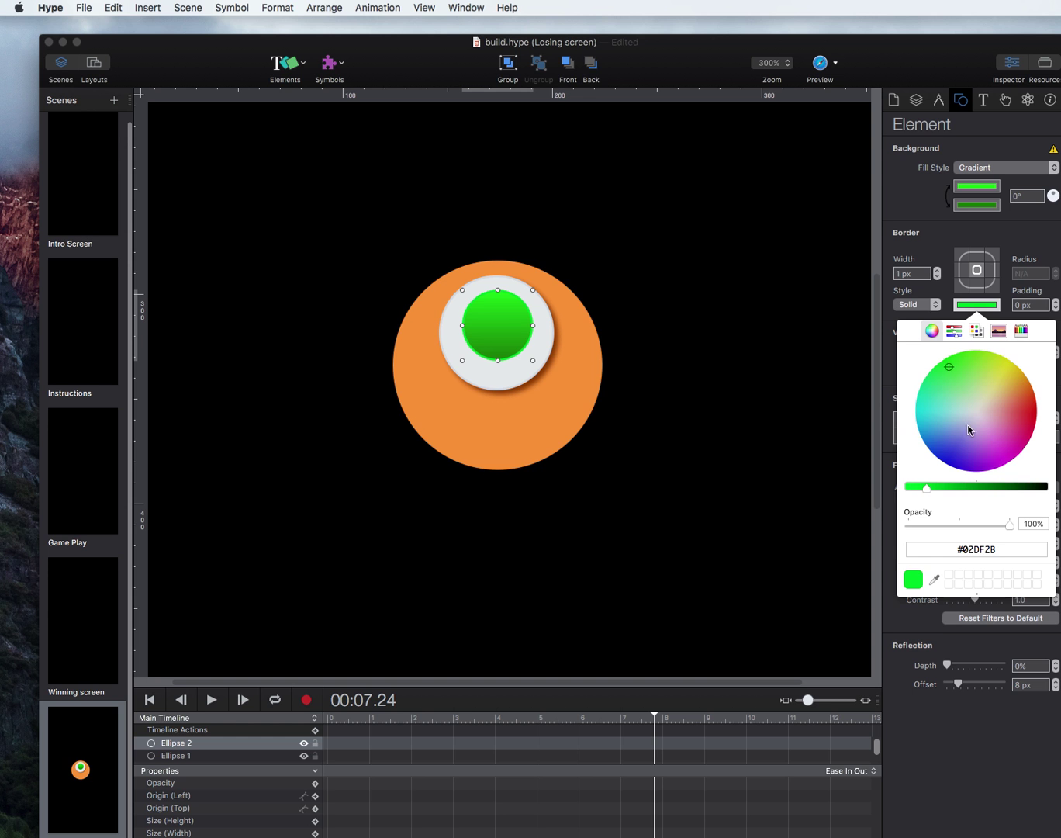
pyautogui.click(1008, 488)
pyautogui.moveTo(1003, 488); pyautogui.dragTo(978, 487)
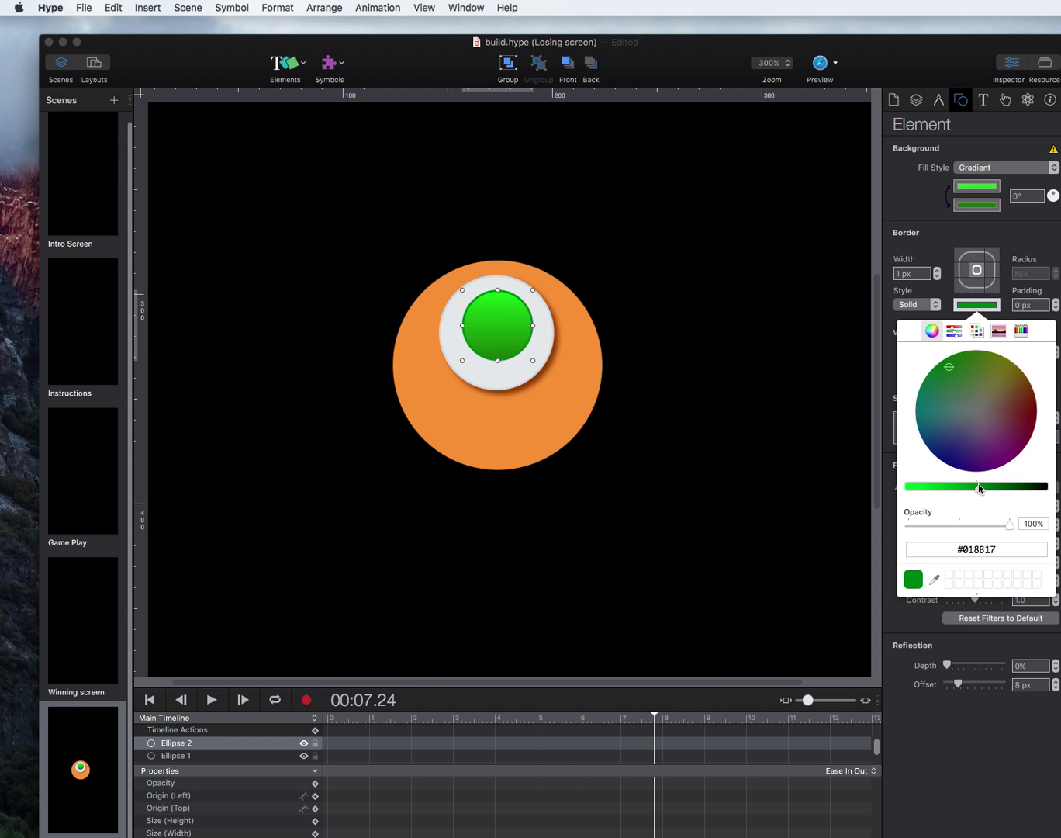
pyautogui.click(740, 336)
pyautogui.click(737, 337)
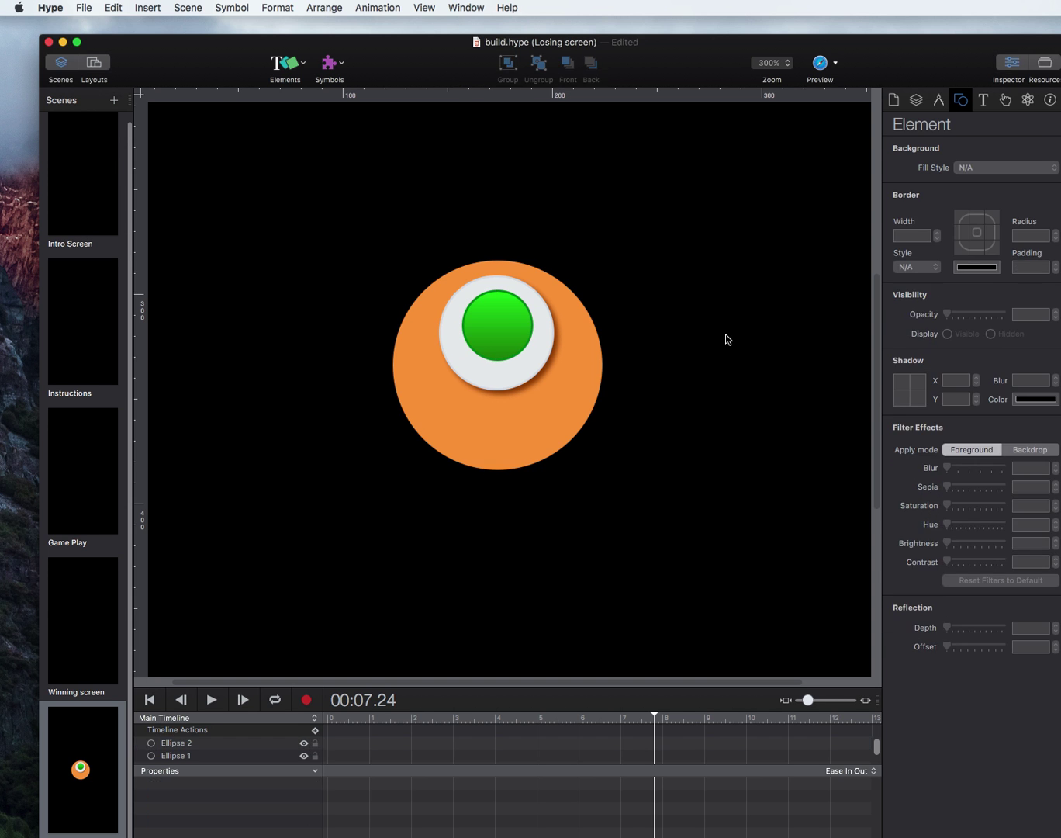
# - Insert another ellipse, lock its proportions, and shrink it to a 16 px circle inside the iris
pyautogui.click(521, 330)
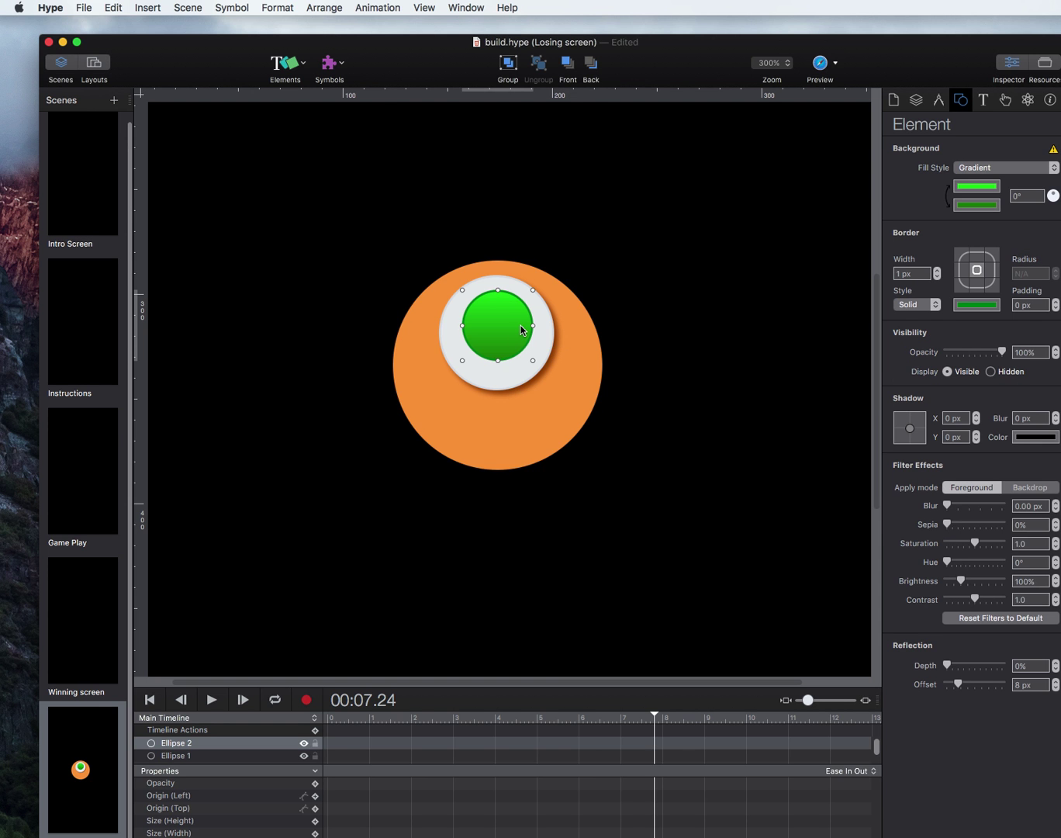
pyautogui.click(288, 63)
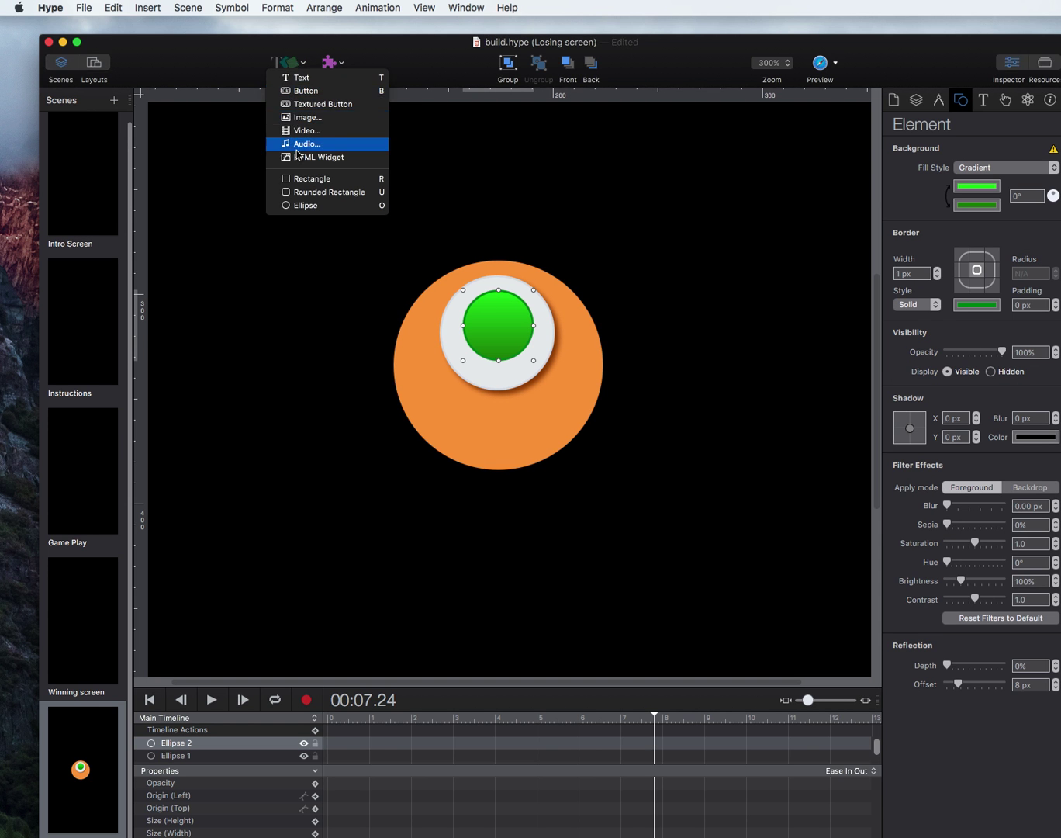
pyautogui.click(308, 205)
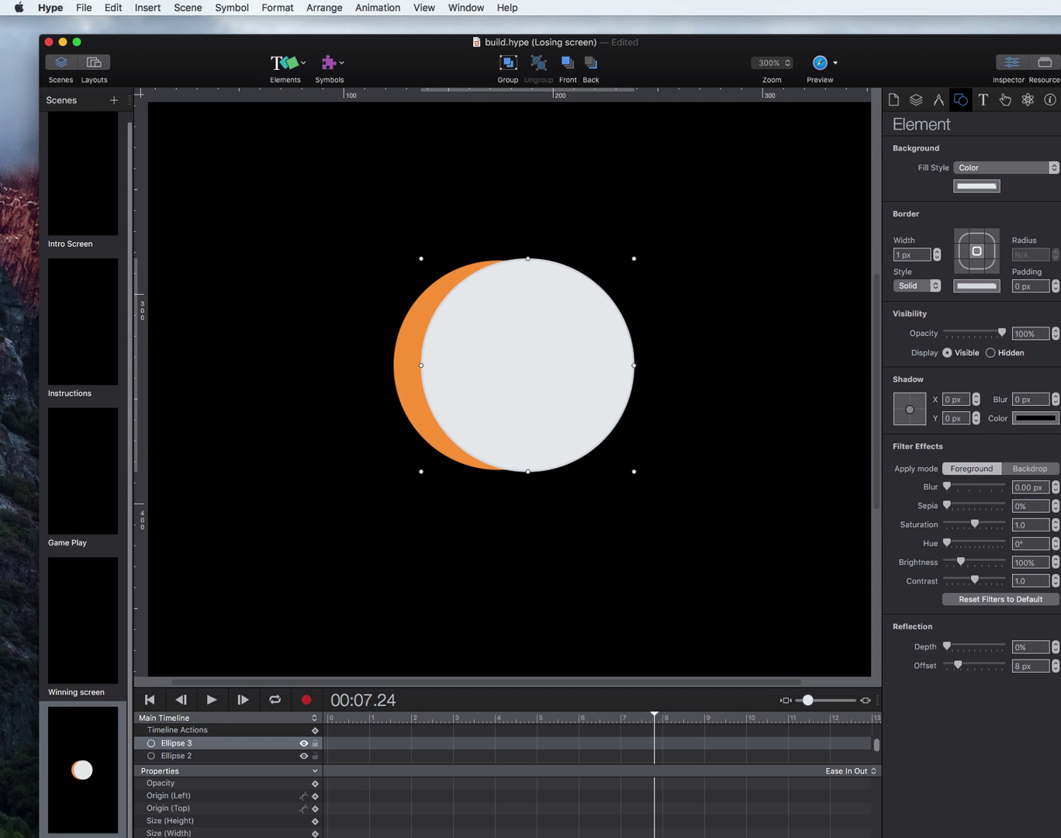
pyautogui.click(938, 99)
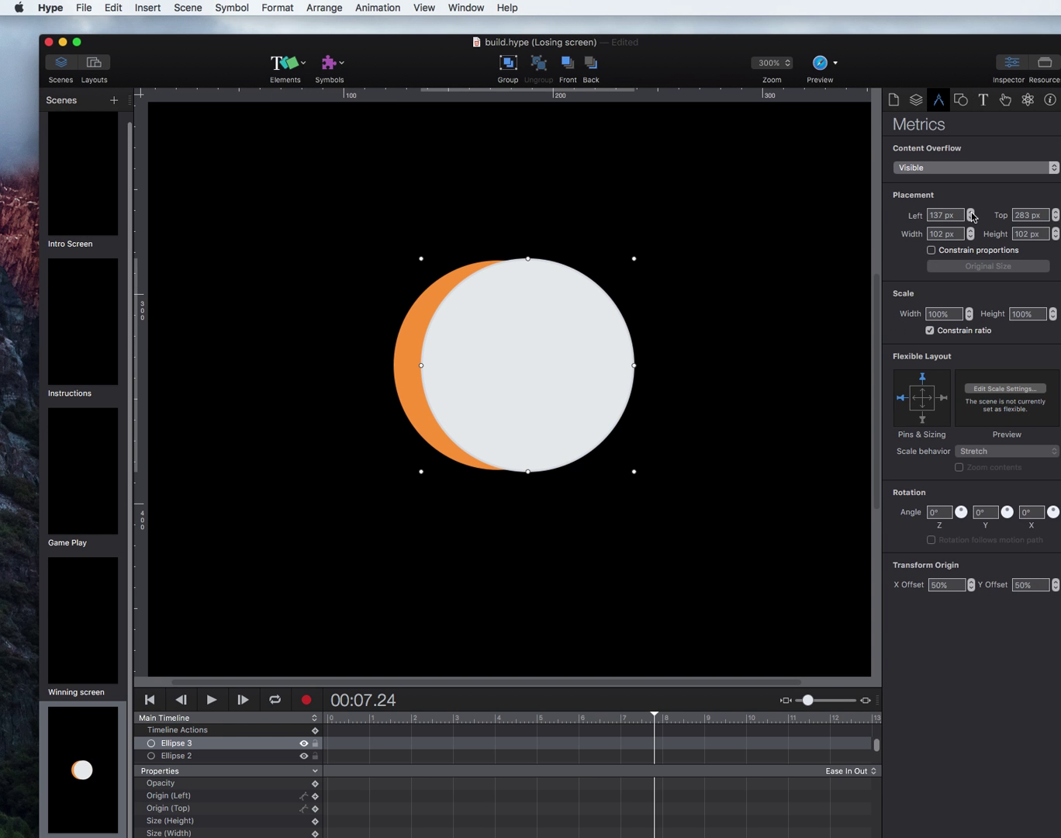
pyautogui.click(931, 250)
pyautogui.moveTo(634, 472); pyautogui.dragTo(500, 330)
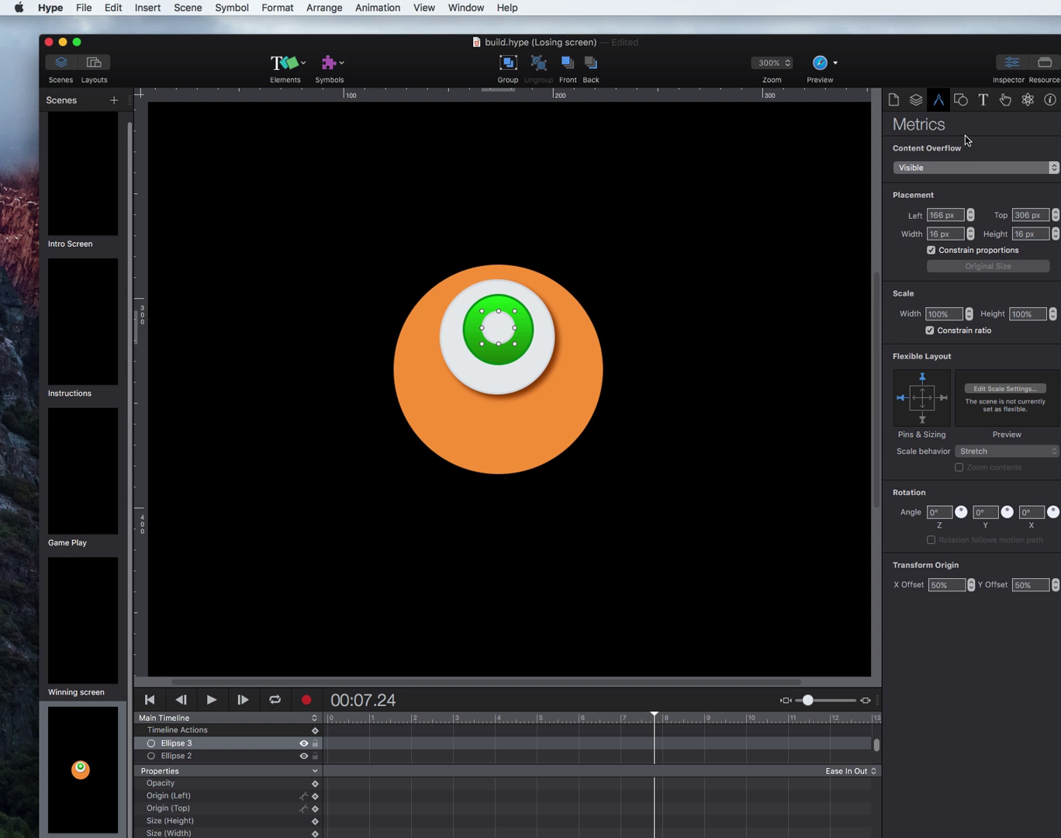
# - Fill the small circle with a solid very dark green colour
pyautogui.click(961, 100)
pyautogui.click(980, 169)
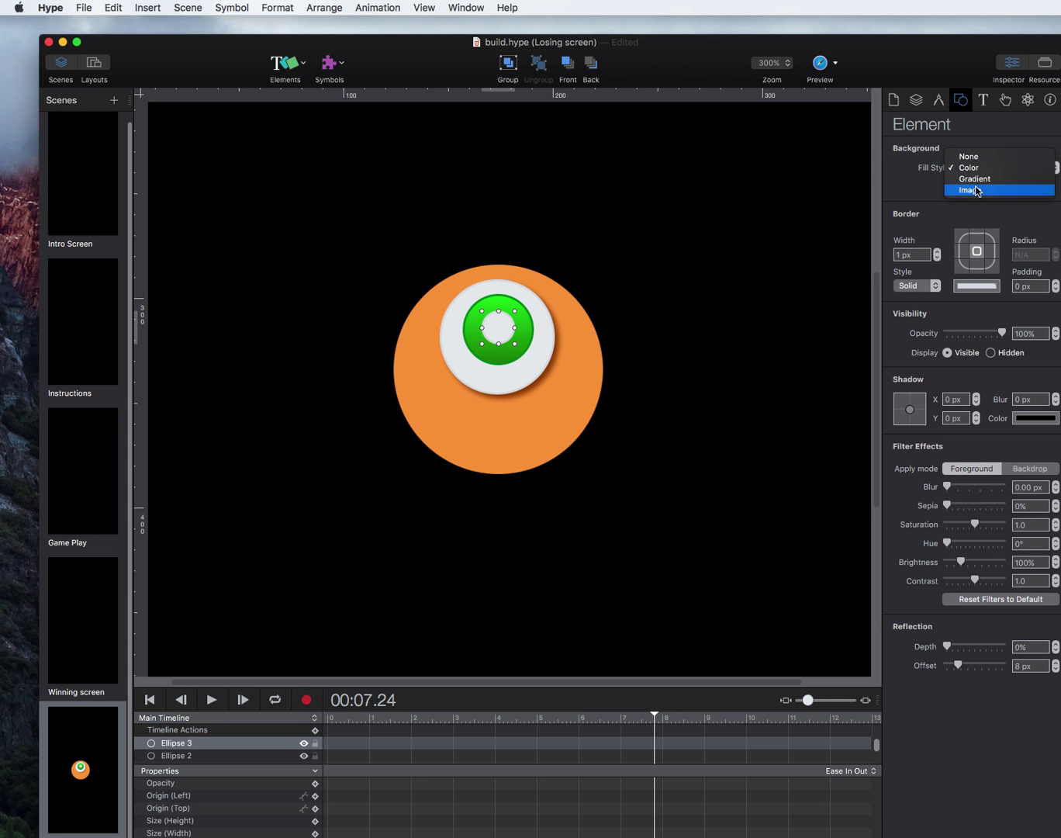
pyautogui.click(971, 167)
pyautogui.click(977, 186)
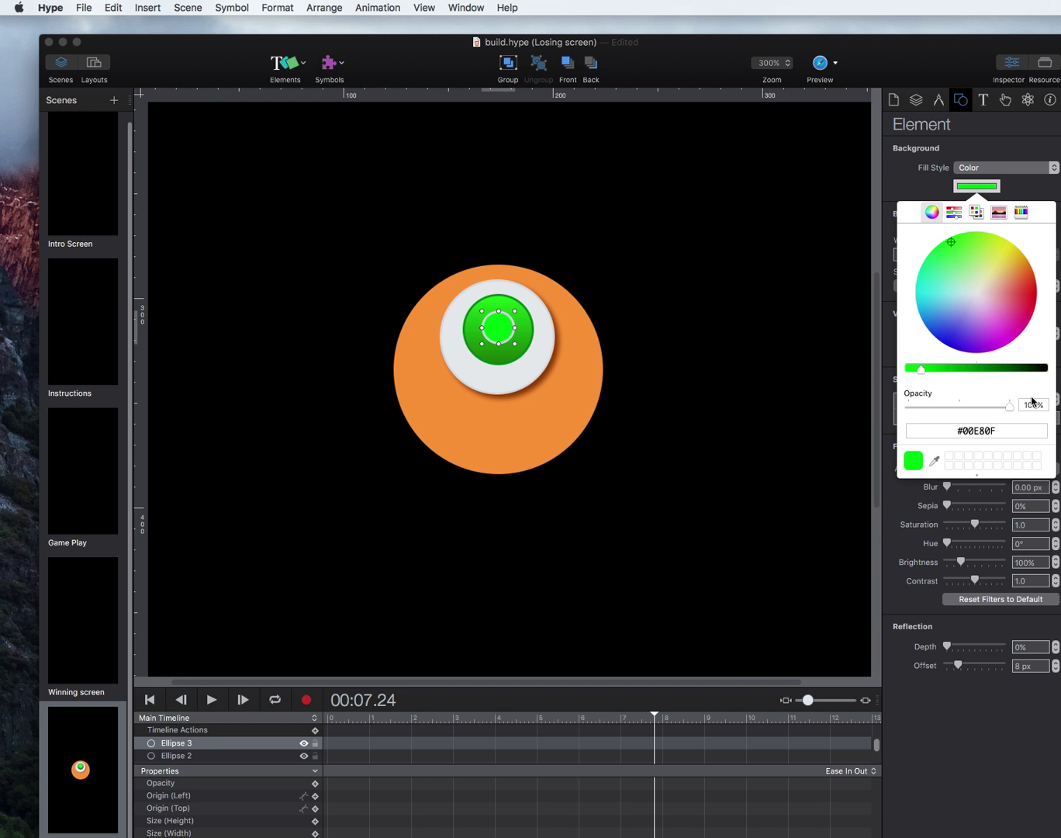
pyautogui.click(1038, 369)
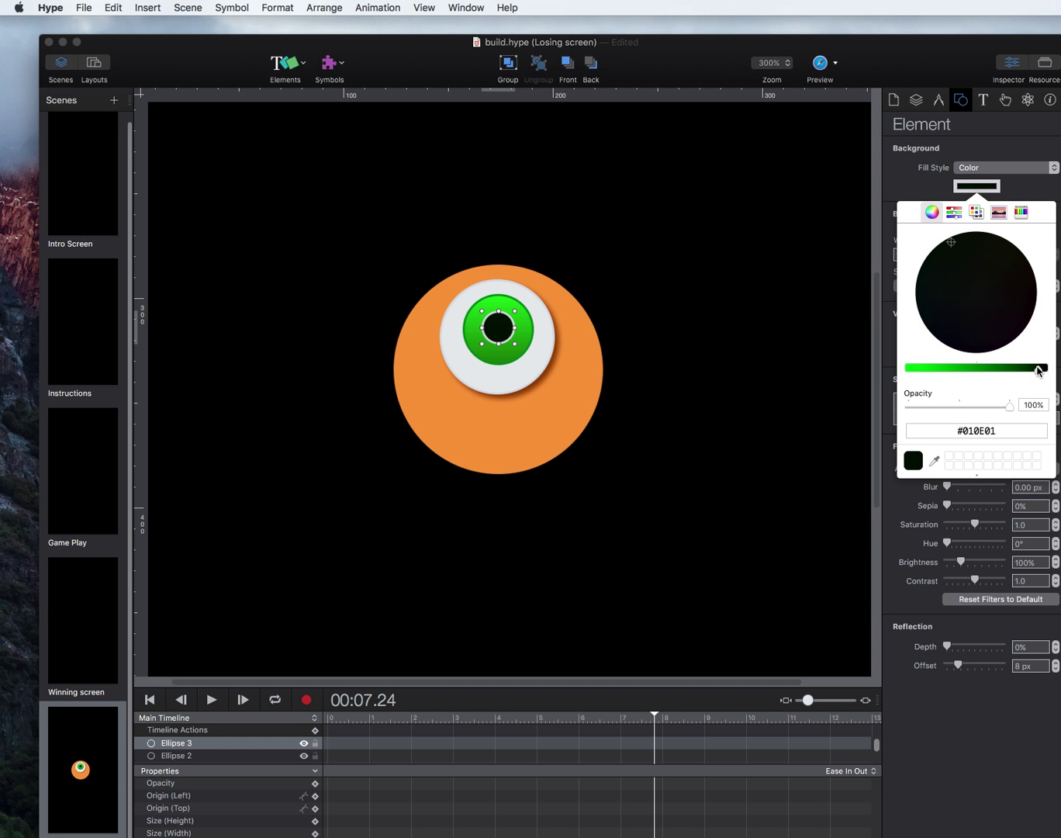
pyautogui.moveTo(1038, 370)
pyautogui.mouseDown()
pyautogui.moveTo(1019, 368)
pyautogui.moveTo(1028, 368)
pyautogui.mouseUp()
pyautogui.click(899, 169)
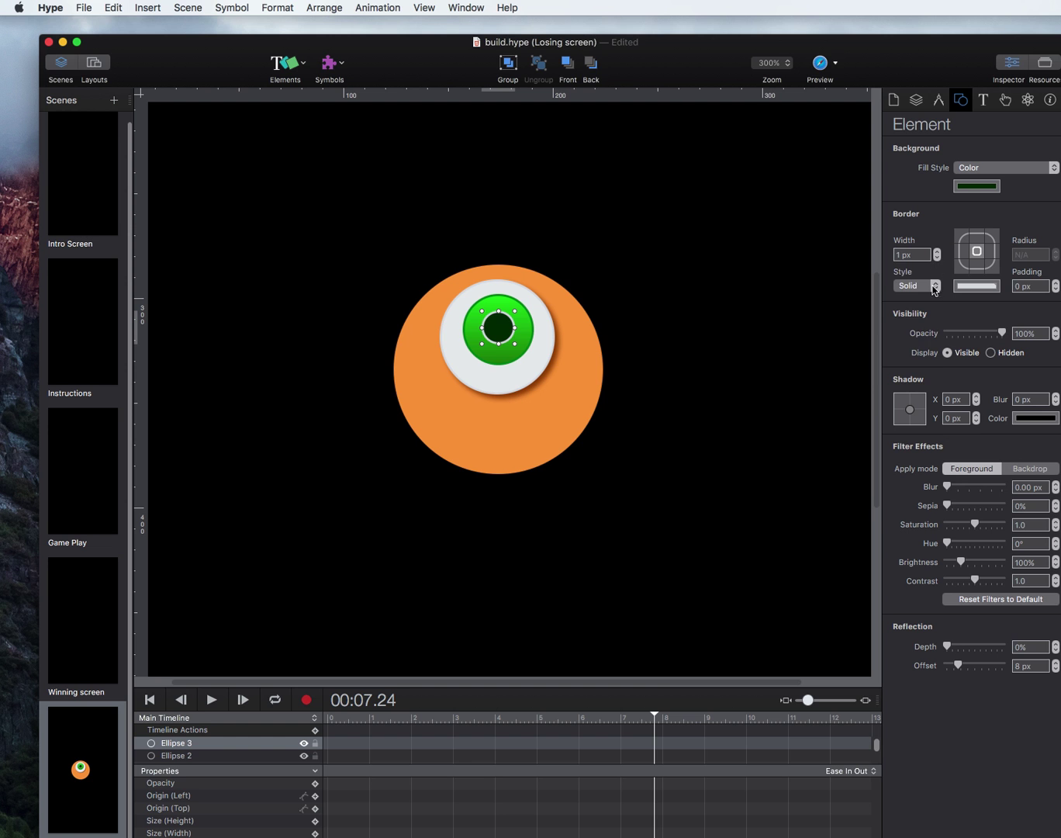
# - Set the pupil's Border Style to None and centre it within the iris
pyautogui.click(934, 288)
pyautogui.click(924, 278)
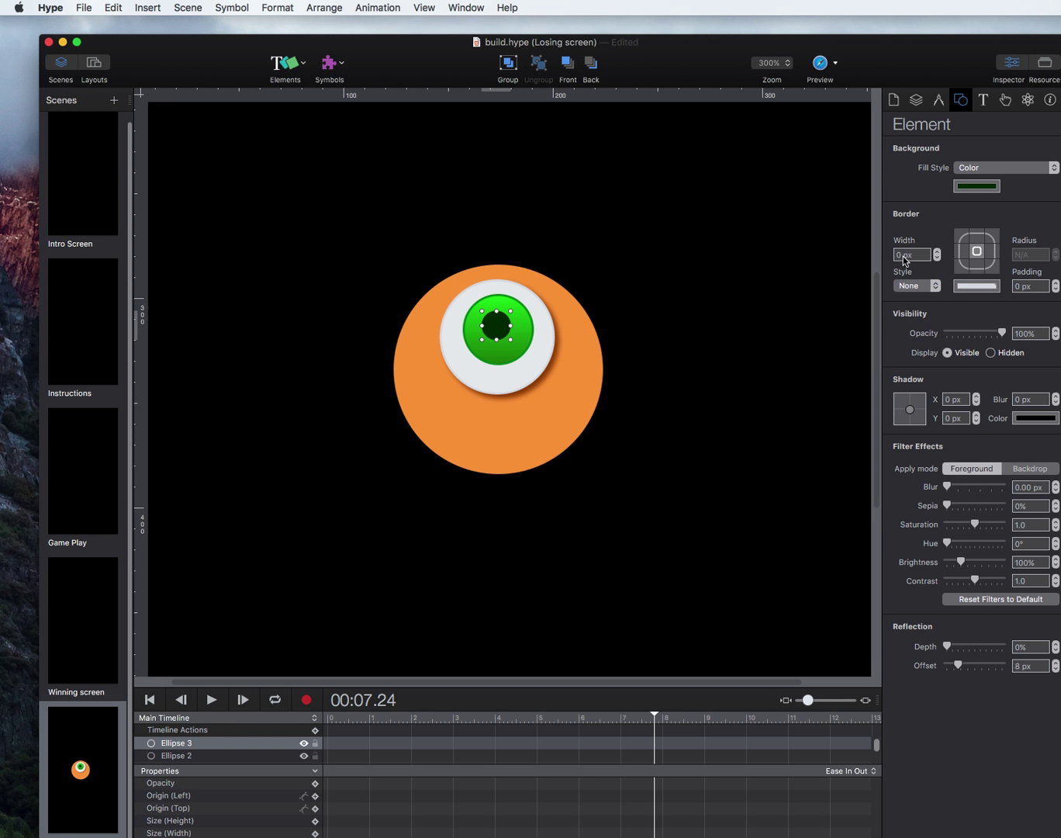
pyautogui.click(934, 286)
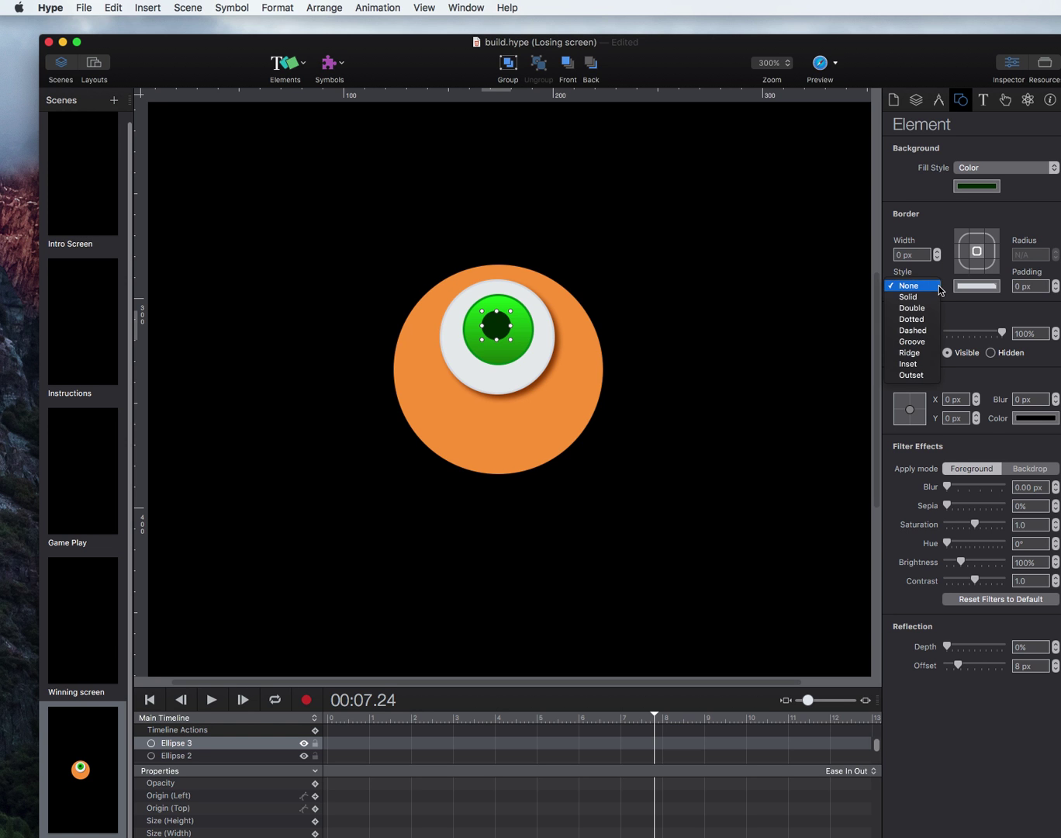
pyautogui.click(934, 296)
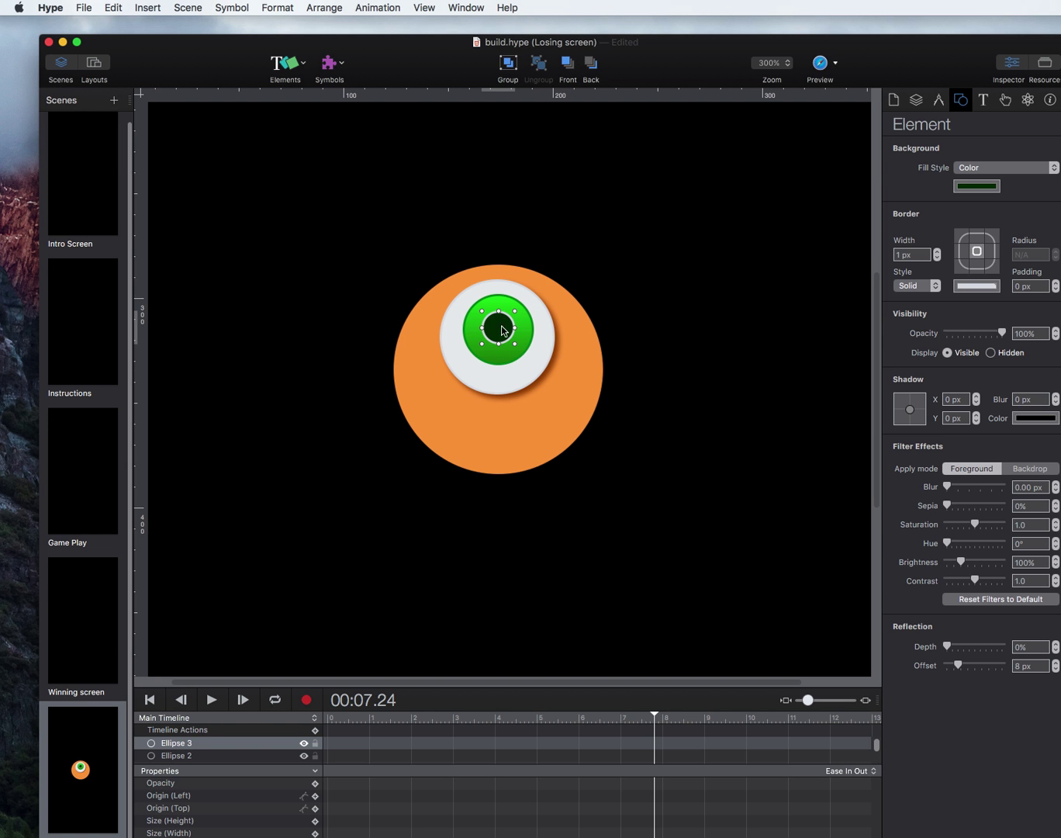
pyautogui.click(935, 286)
pyautogui.click(909, 274)
pyautogui.moveTo(502, 333); pyautogui.dragTo(498, 335)
pyautogui.click(728, 341)
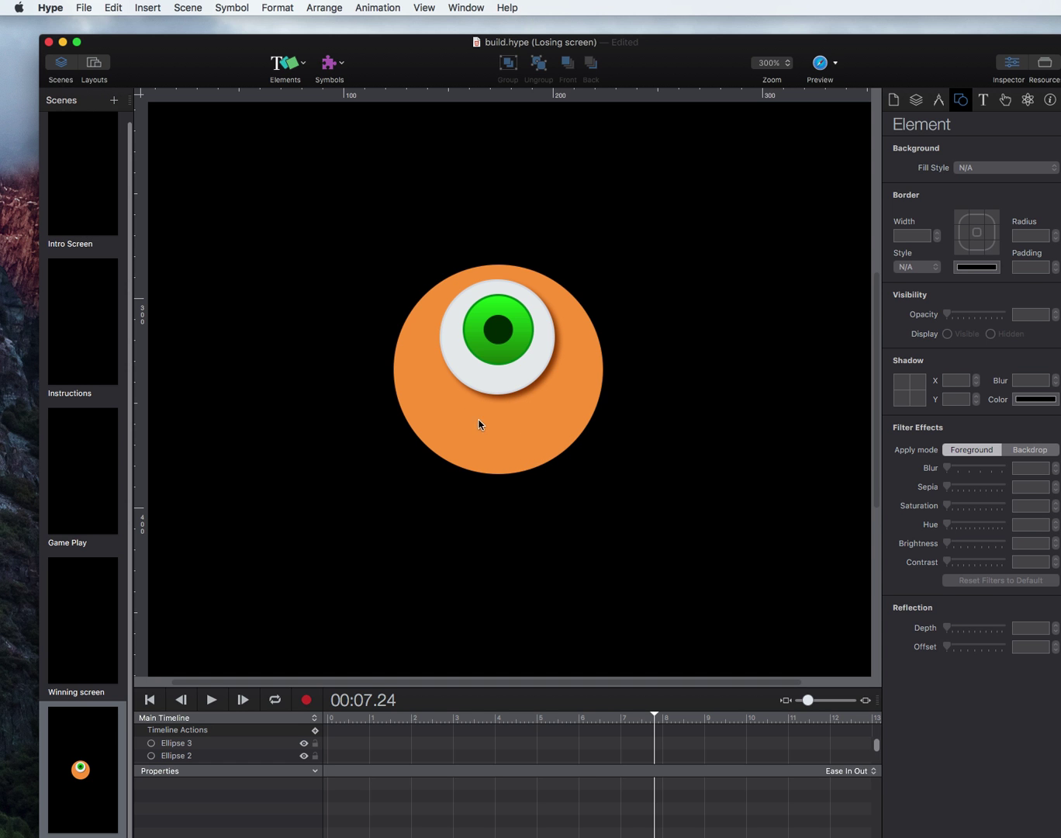
pyautogui.click(512, 333)
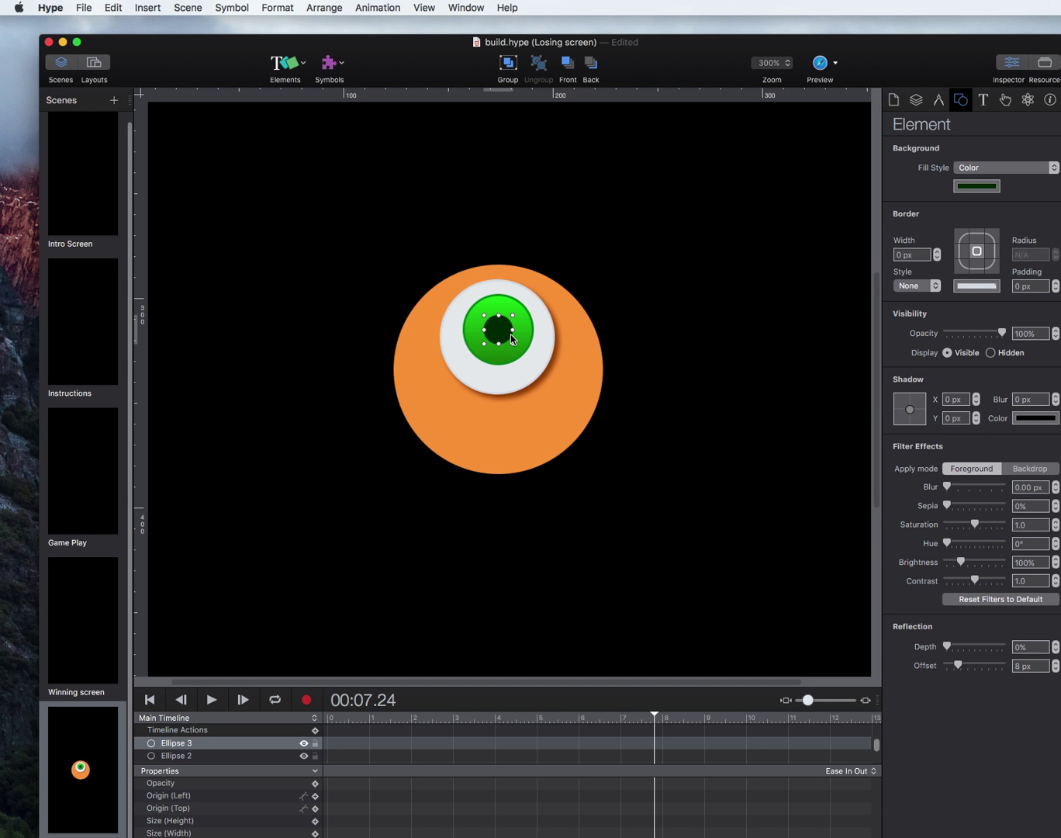
# - Add a small borderless ellipse as a highlight and position it over the green iris
pyautogui.click(293, 67)
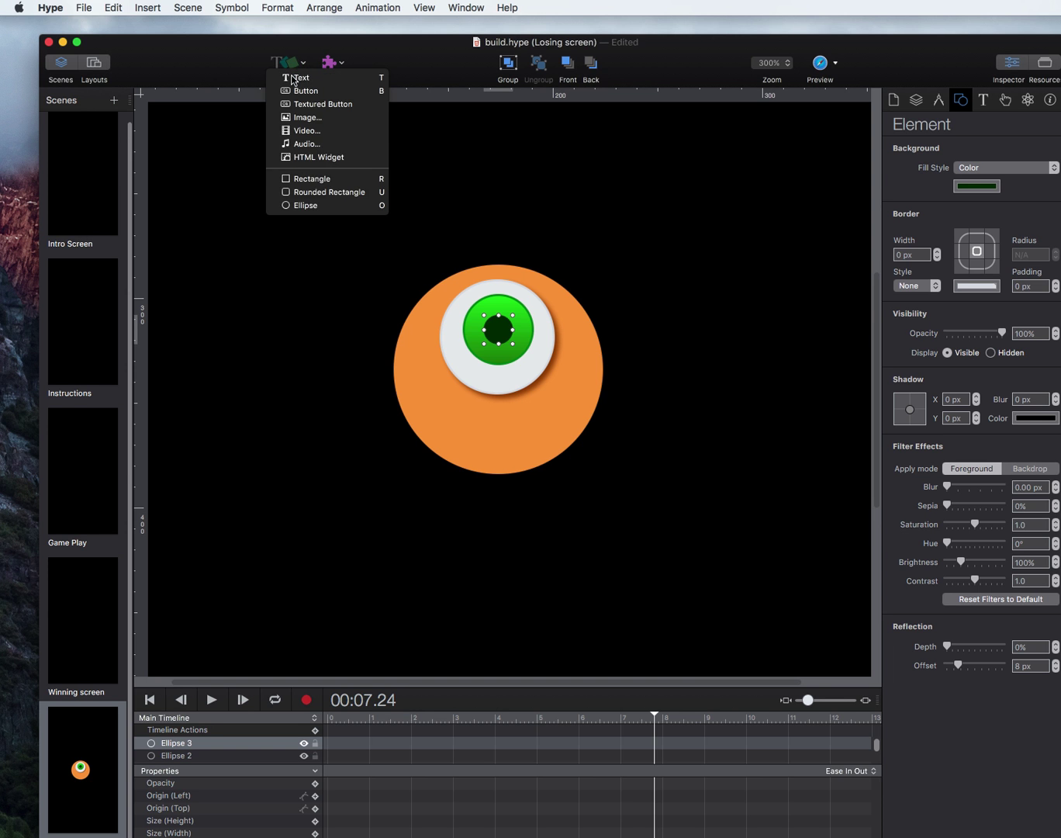
pyautogui.click(304, 206)
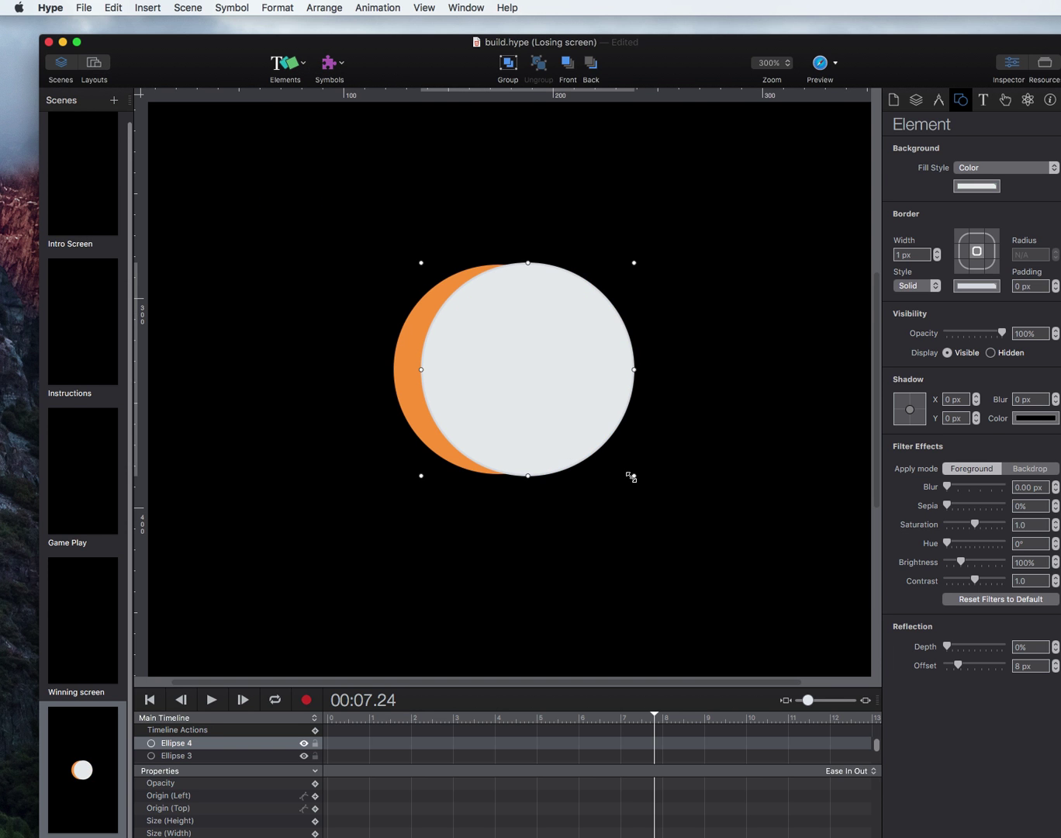
pyautogui.moveTo(631, 476); pyautogui.dragTo(519, 318)
pyautogui.click(928, 286)
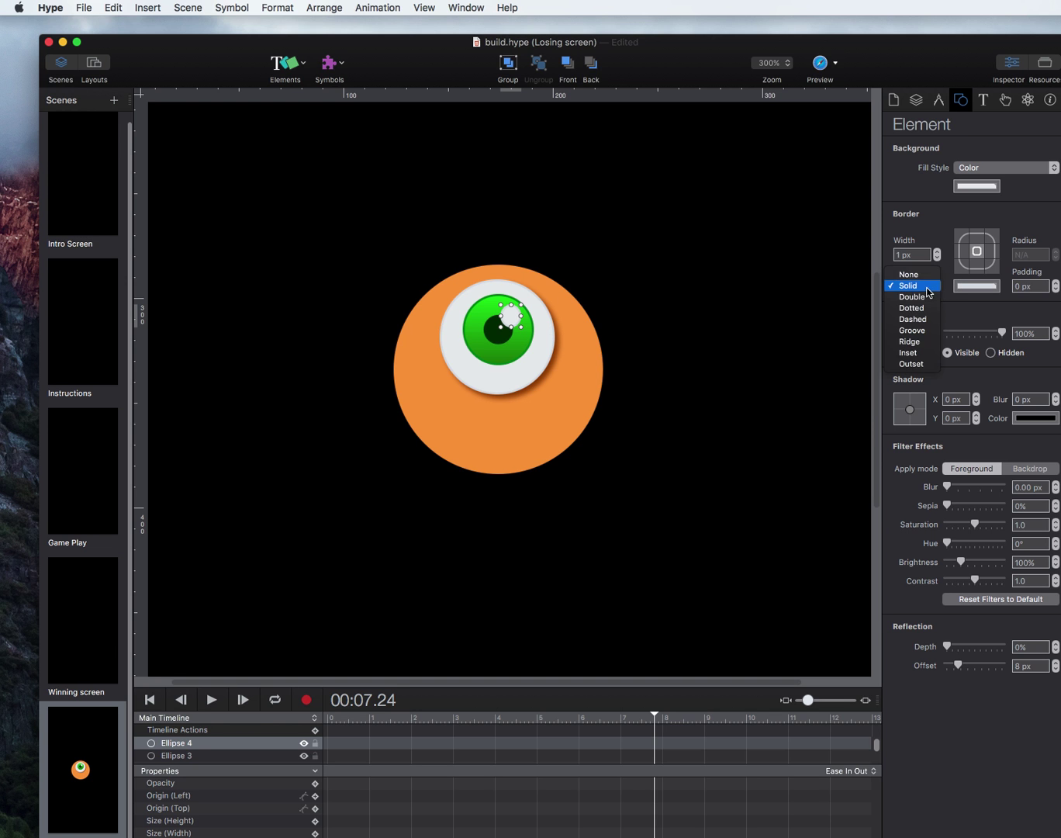
pyautogui.click(928, 276)
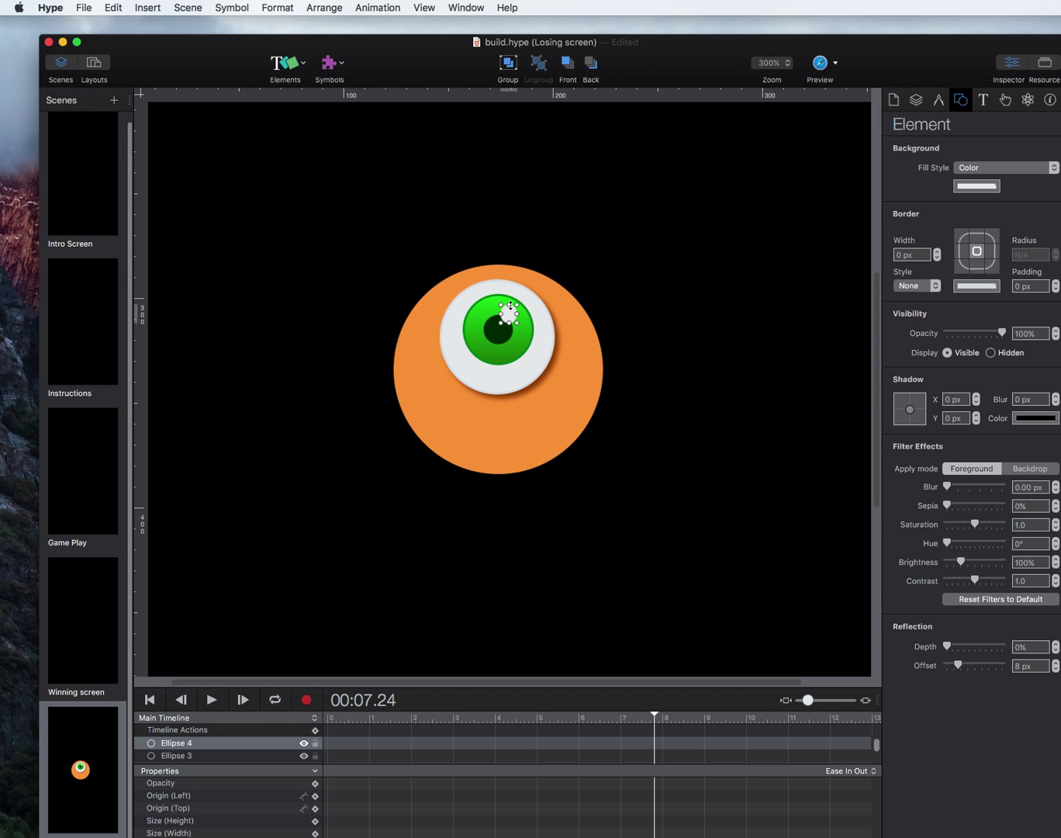
pyautogui.moveTo(510, 316); pyautogui.dragTo(511, 322)
# - Fill the highlight near white, lower its opacity to 70%, and dismiss the IE 8 warning
pyautogui.click(992, 187)
pyautogui.click(920, 369)
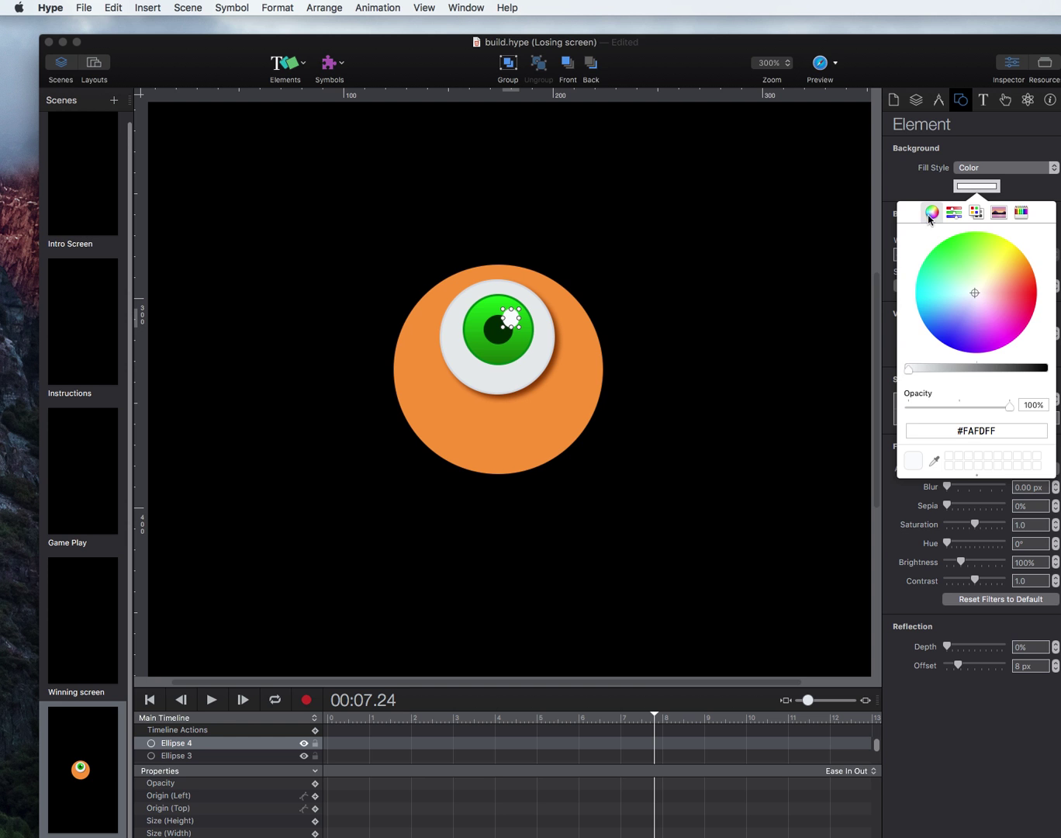
pyautogui.click(910, 177)
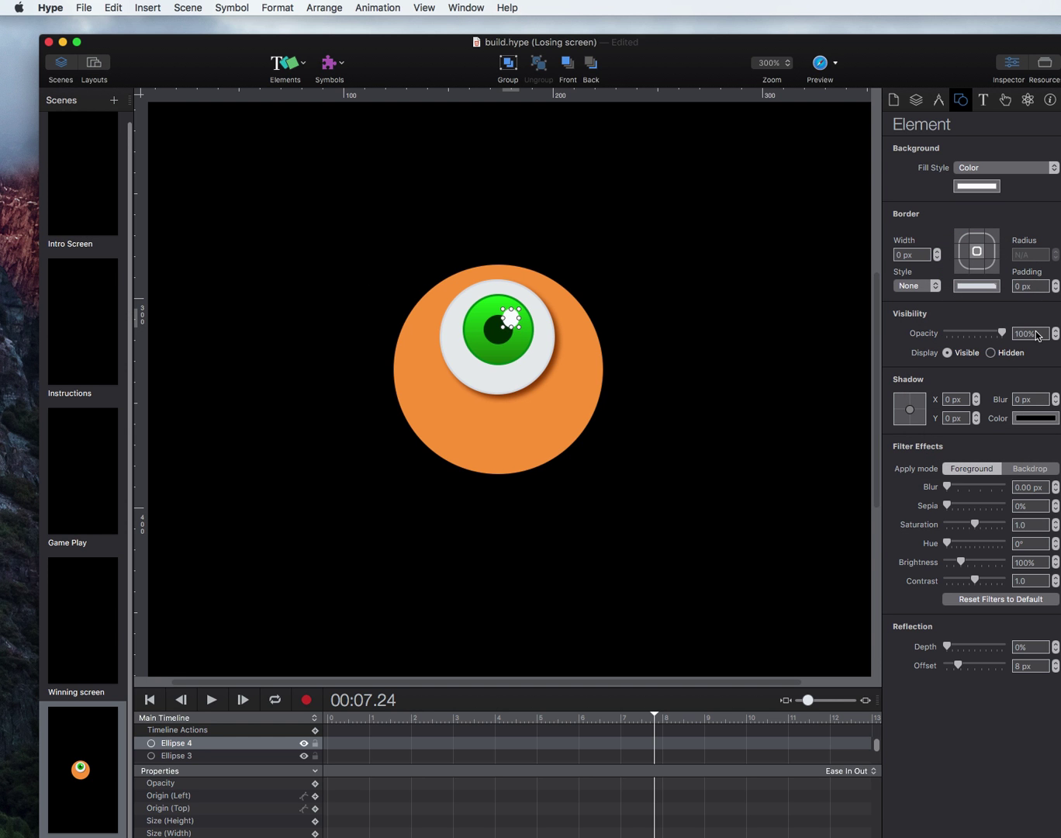
pyautogui.moveTo(1002, 334); pyautogui.dragTo(988, 336)
pyautogui.click(1055, 317)
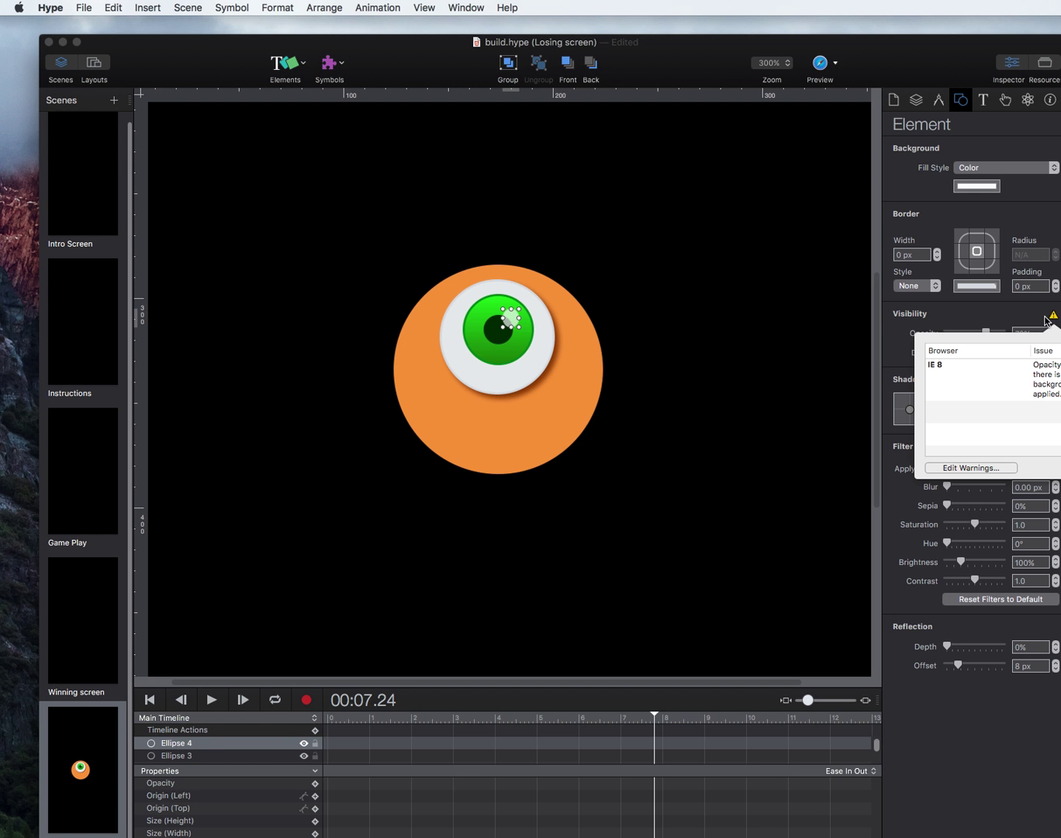
pyautogui.click(991, 321)
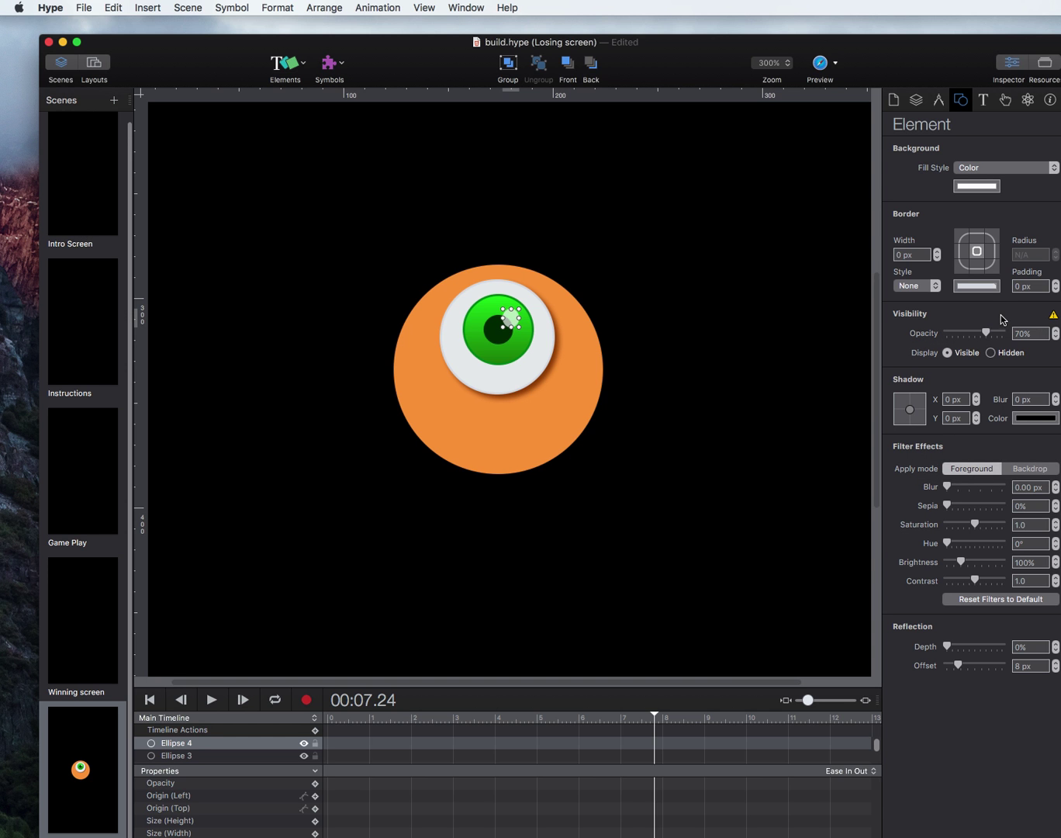
pyautogui.click(715, 394)
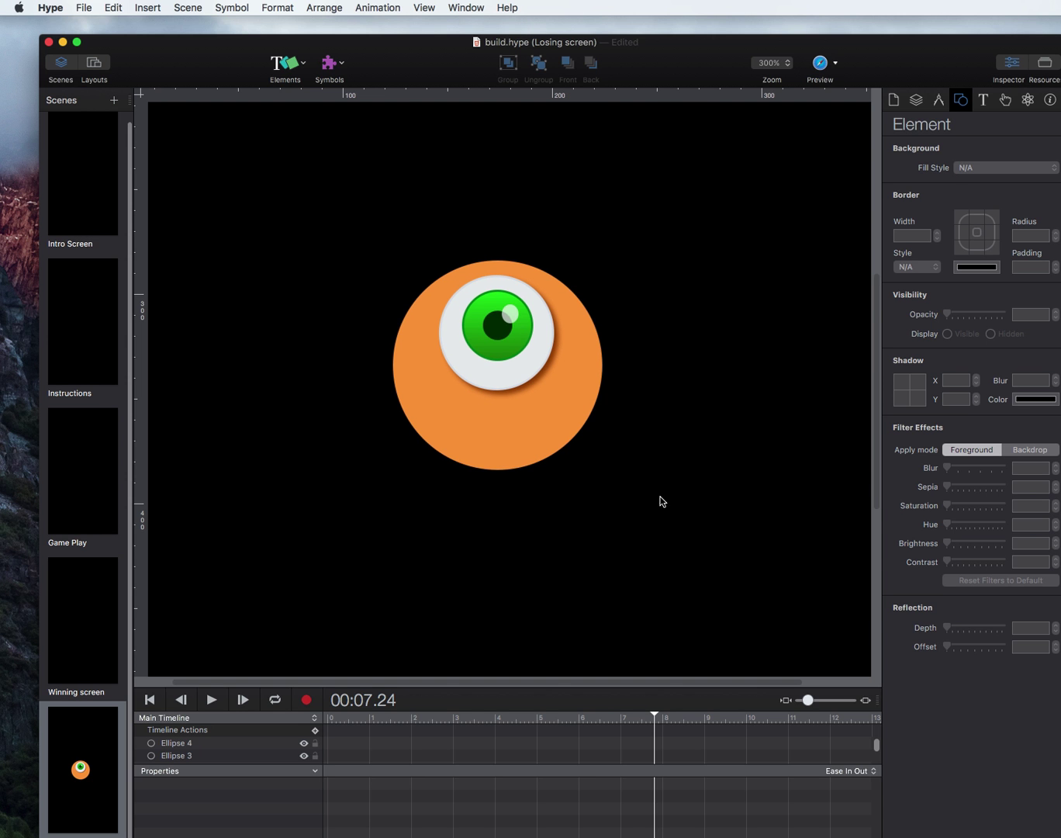
# - Insert a new ellipse and move it beside the orange body
pyautogui.click(329, 64)
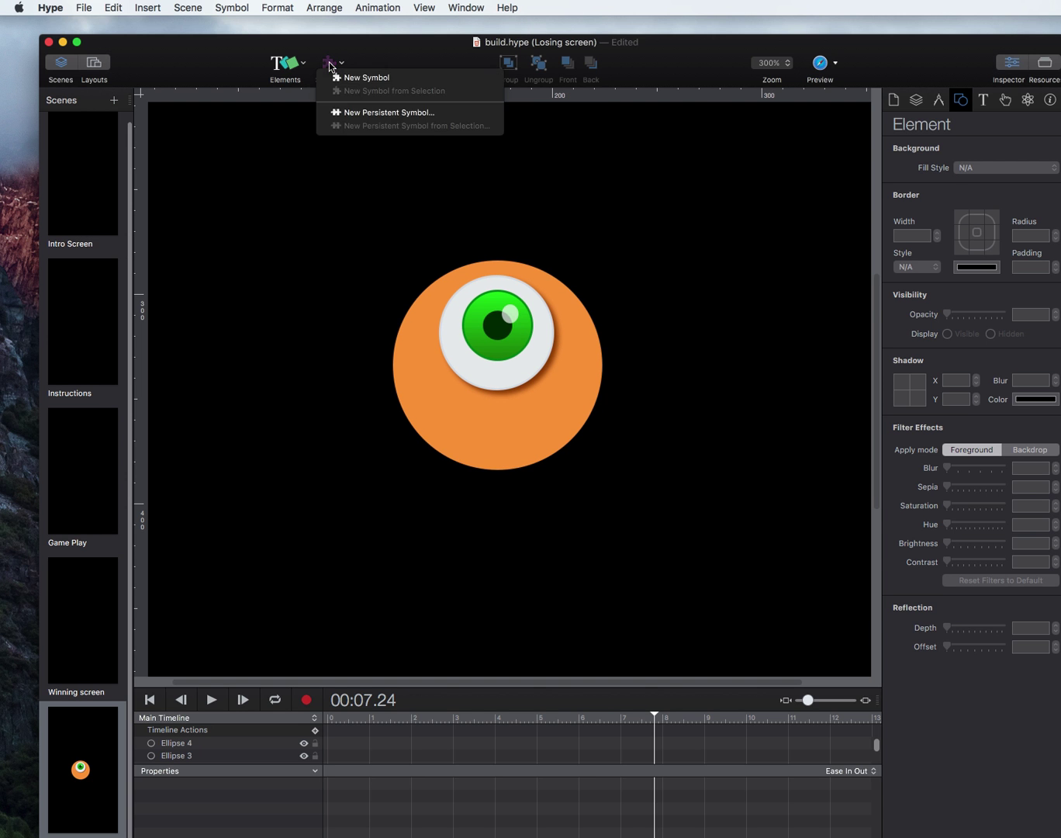
pyautogui.click(287, 62)
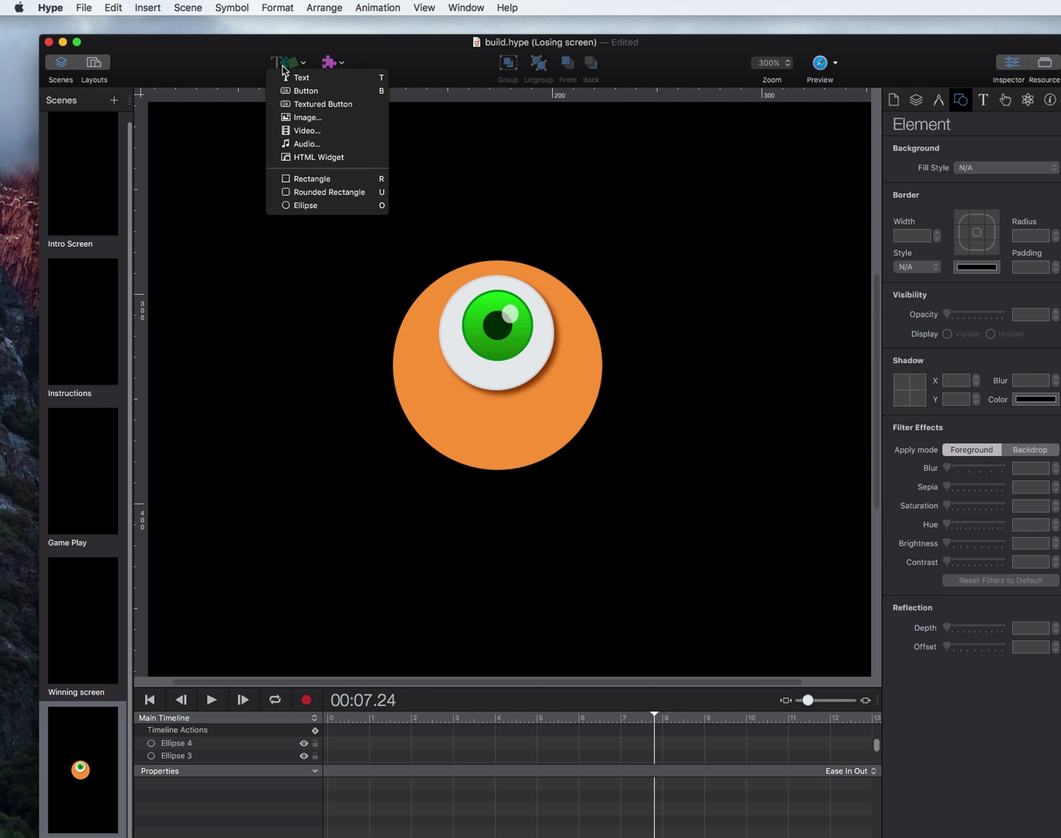
pyautogui.click(305, 205)
pyautogui.moveTo(605, 409); pyautogui.dragTo(806, 470)
# - Give the ellipse a purple #A23EED fill and no border, then shrink it to a 19 px spot
pyautogui.click(976, 185)
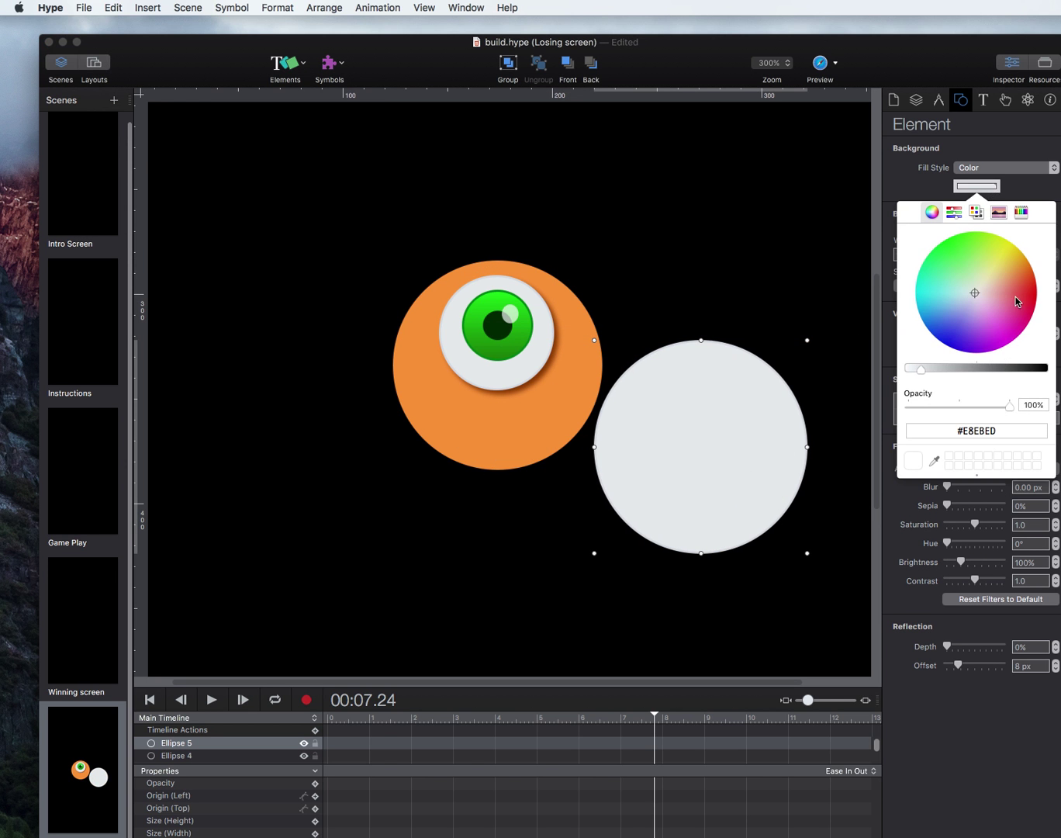
pyautogui.moveTo(1011, 275); pyautogui.dragTo(980, 346)
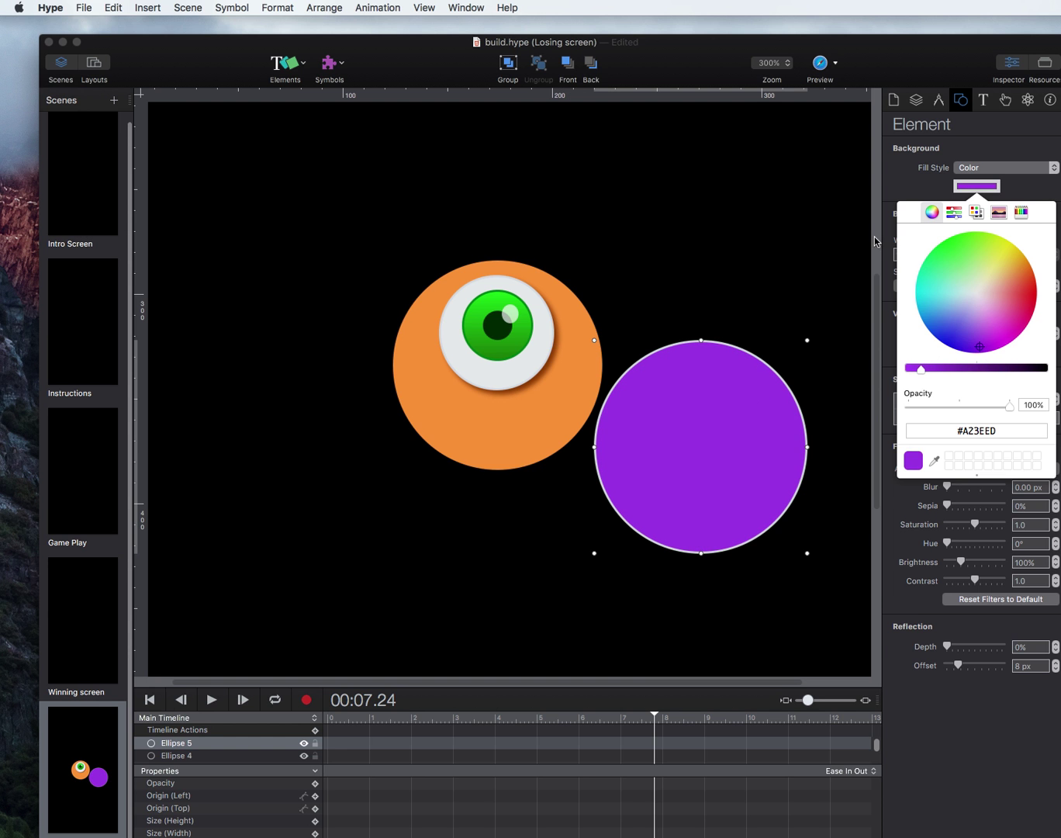
pyautogui.click(764, 262)
pyautogui.click(741, 395)
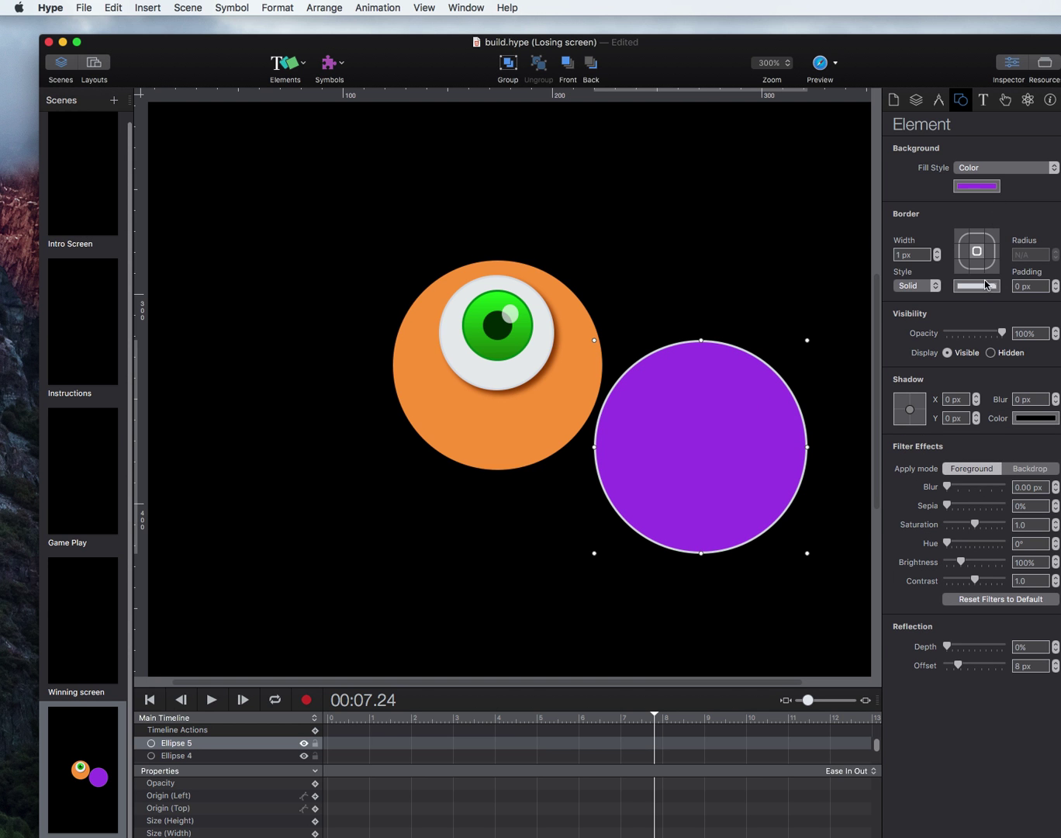
pyautogui.click(917, 285)
pyautogui.click(918, 280)
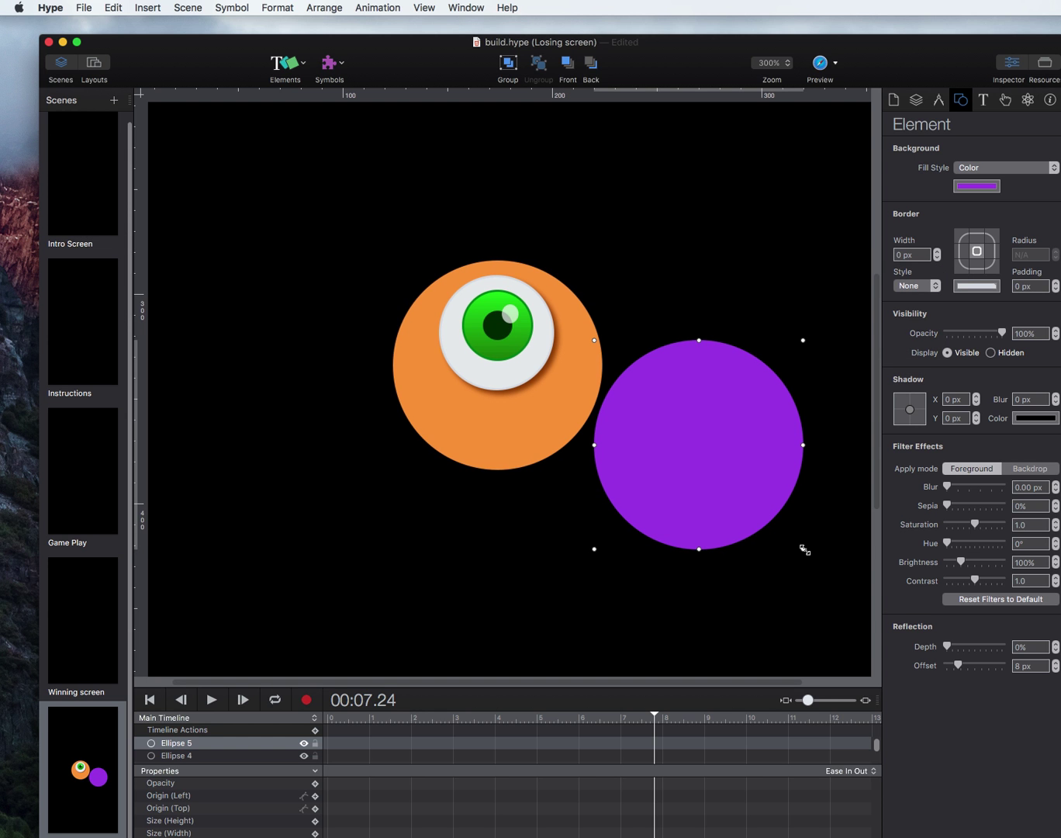
pyautogui.click(938, 102)
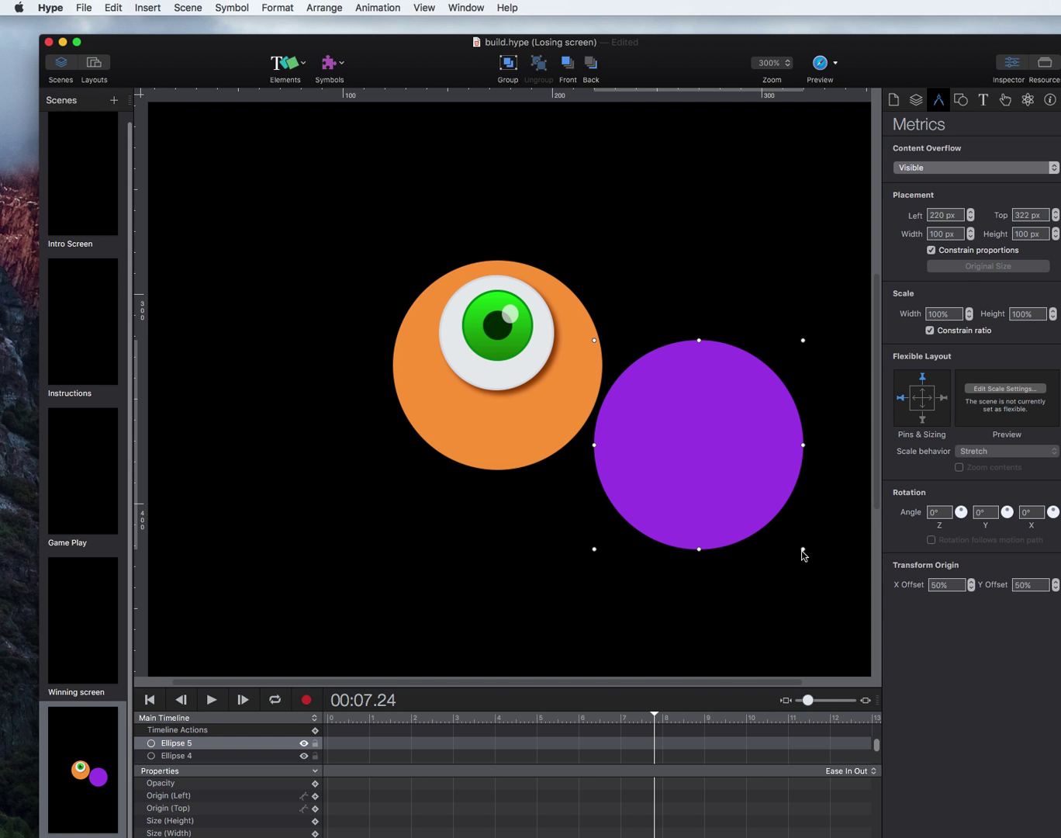
pyautogui.moveTo(803, 549); pyautogui.dragTo(432, 423)
# - Duplicate the purple spot across the body in varied sizes, then select the 16 px spot under the eye
pyautogui.click(523, 470)
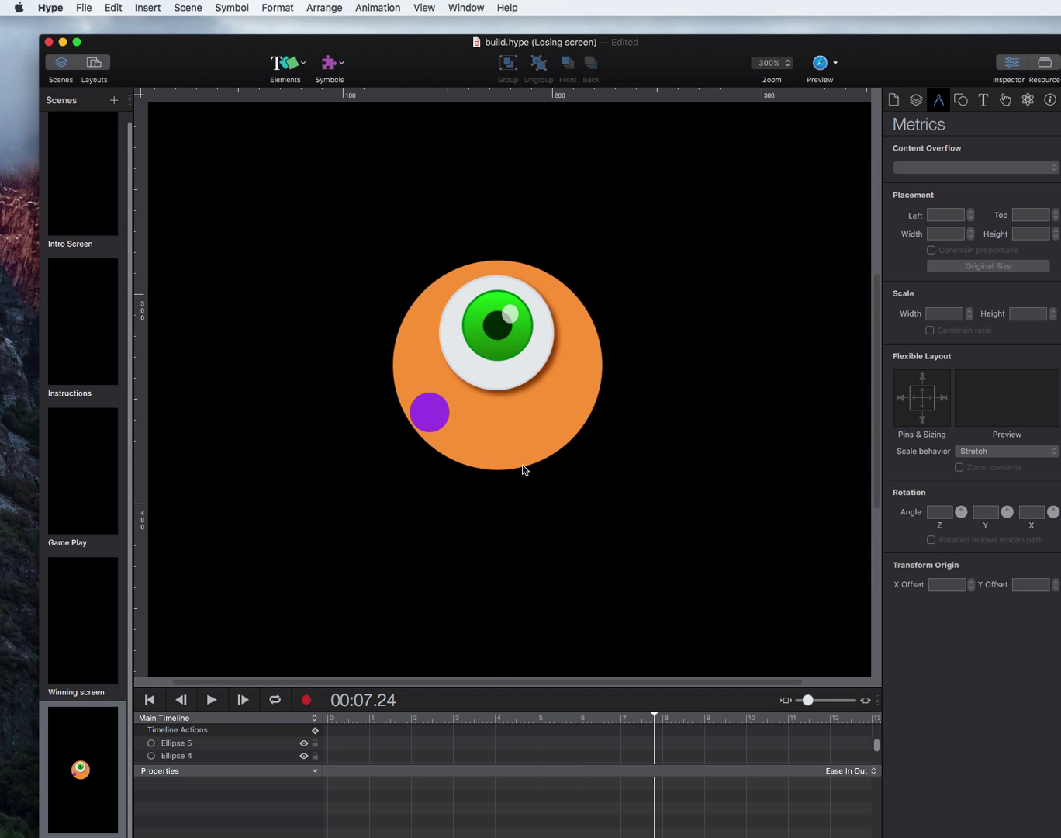
pyautogui.click(433, 415)
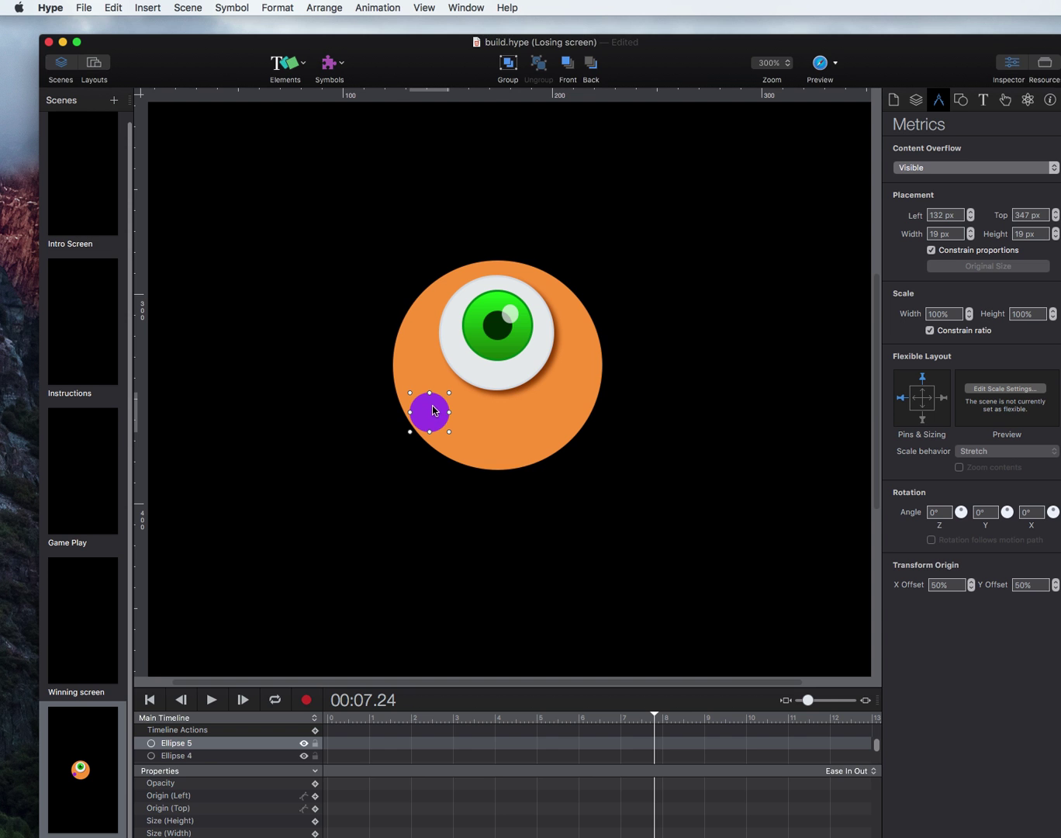
pyautogui.moveTo(437, 413); pyautogui.dragTo(491, 389)
pyautogui.click(639, 406)
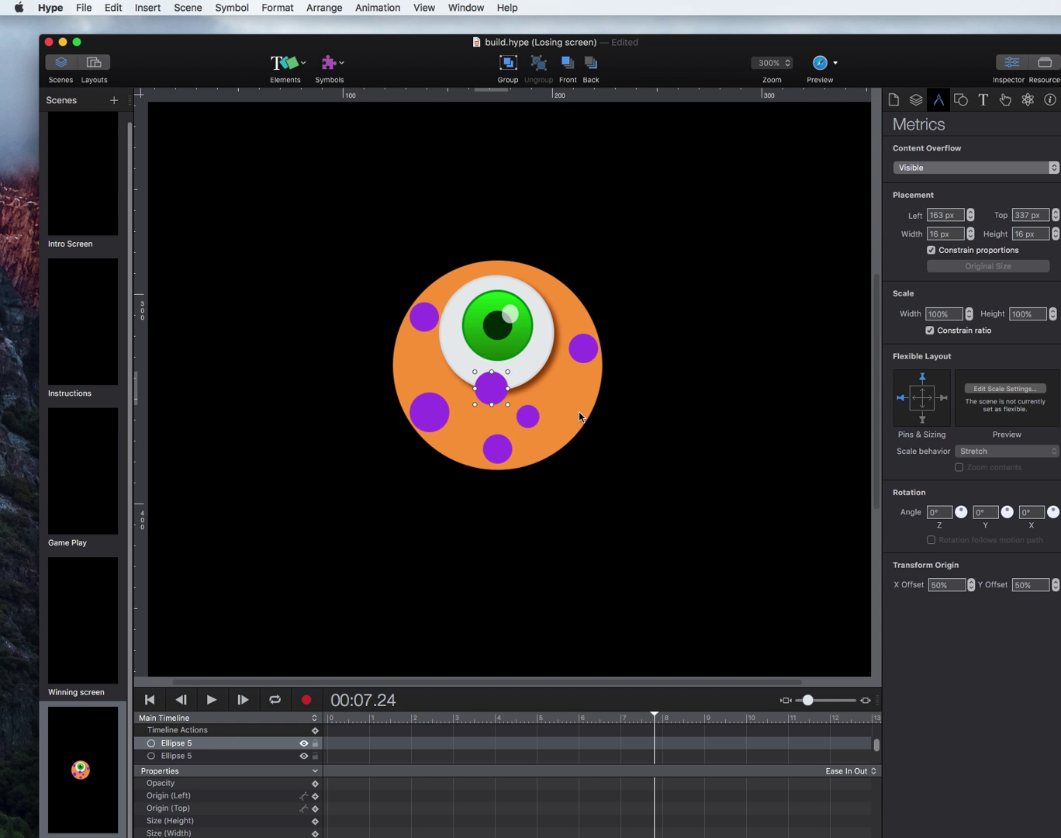
pyautogui.click(693, 427)
pyautogui.click(476, 388)
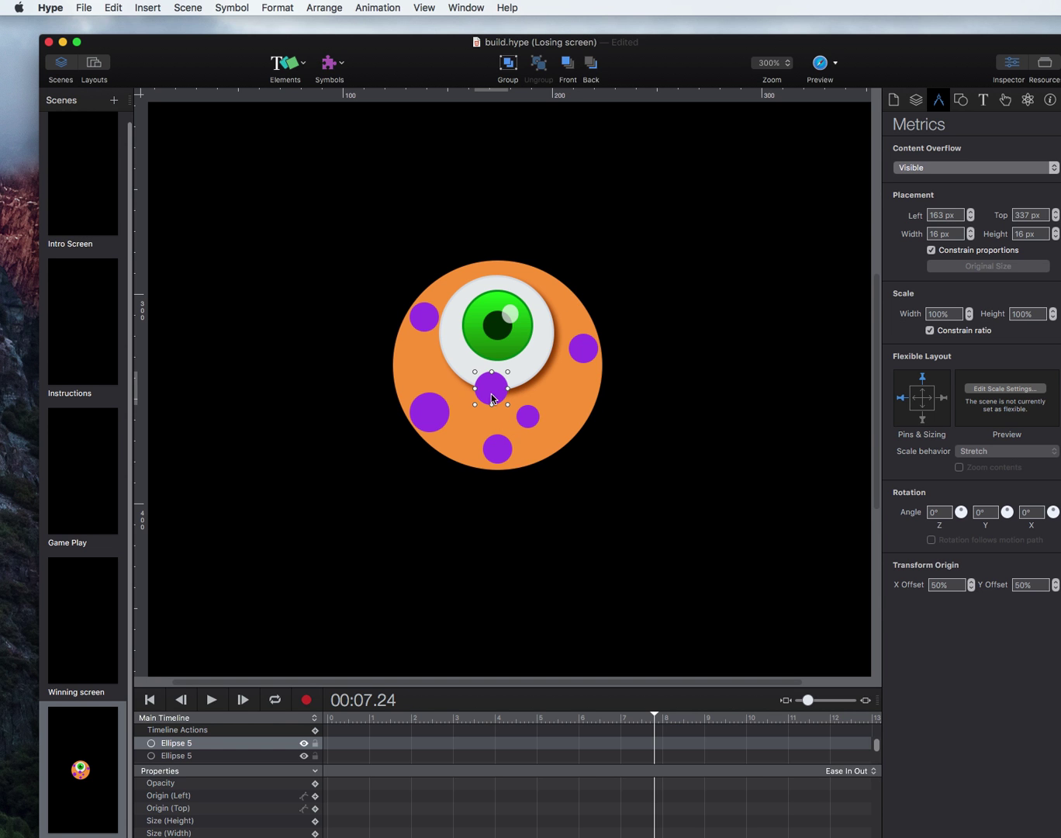
# - Send the spot under the eye back several layers with the Arrange menu's ordering commands
pyautogui.click(591, 64)
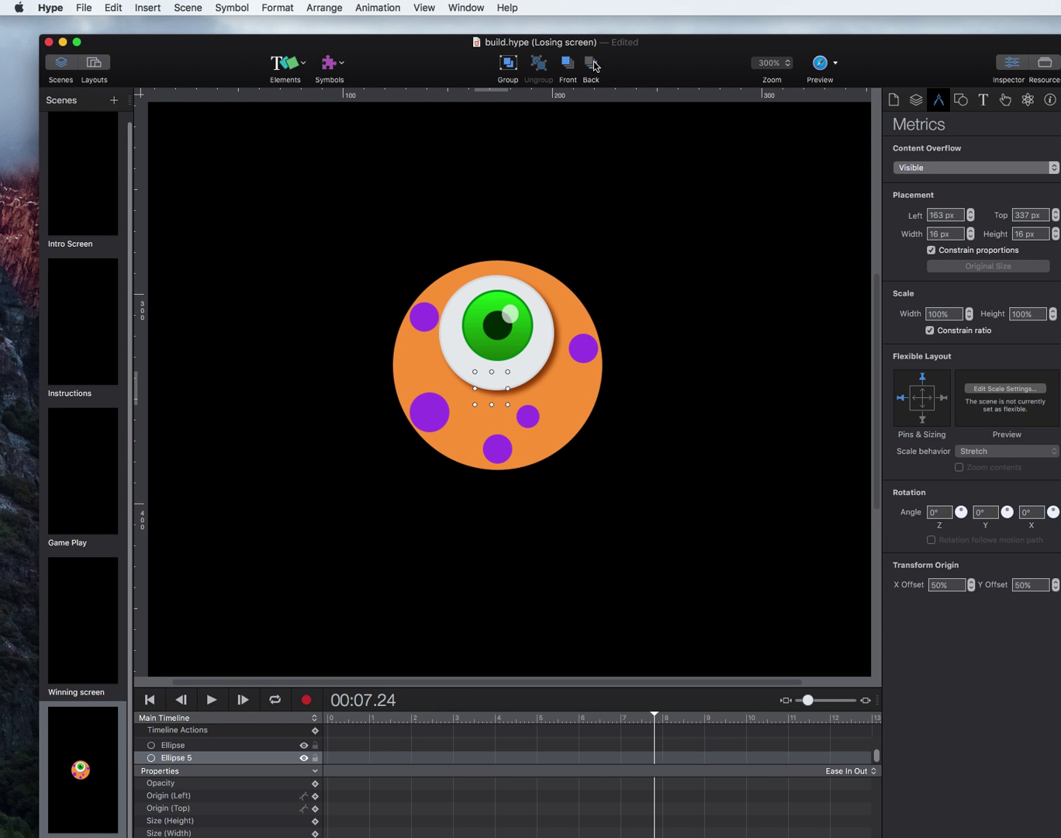
pyautogui.click(568, 66)
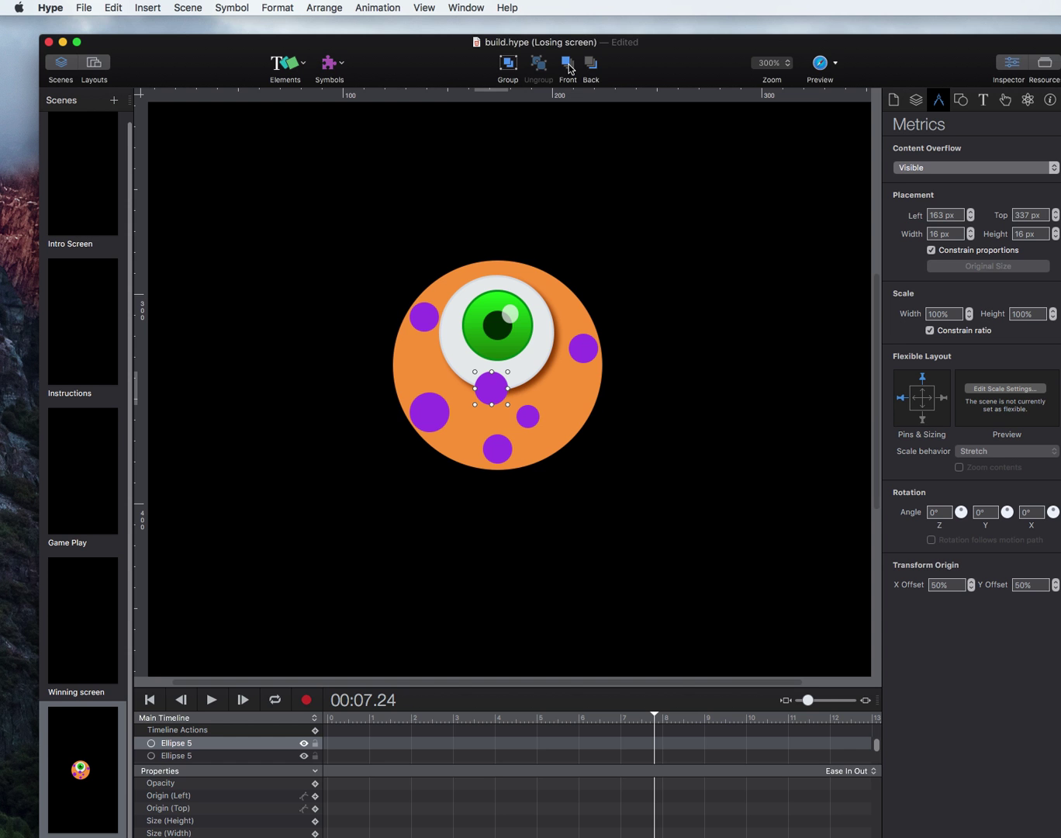
pyautogui.click(329, 9)
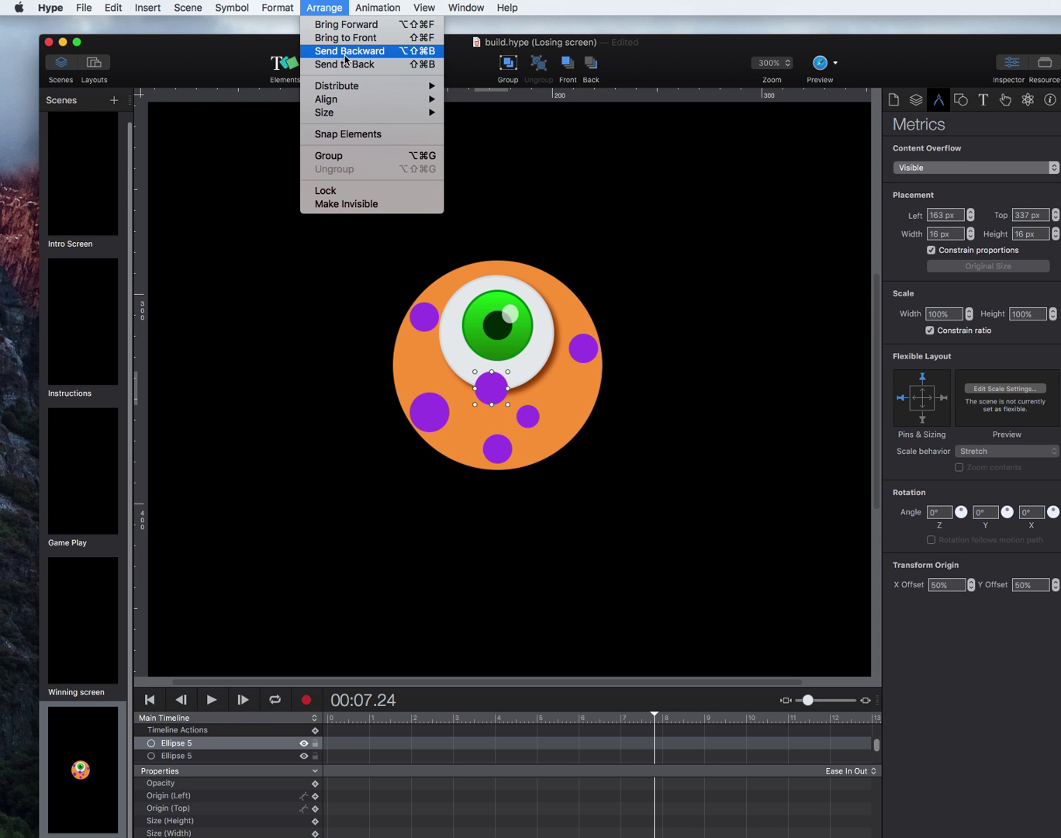
pyautogui.click(345, 58)
pyautogui.click(336, 10)
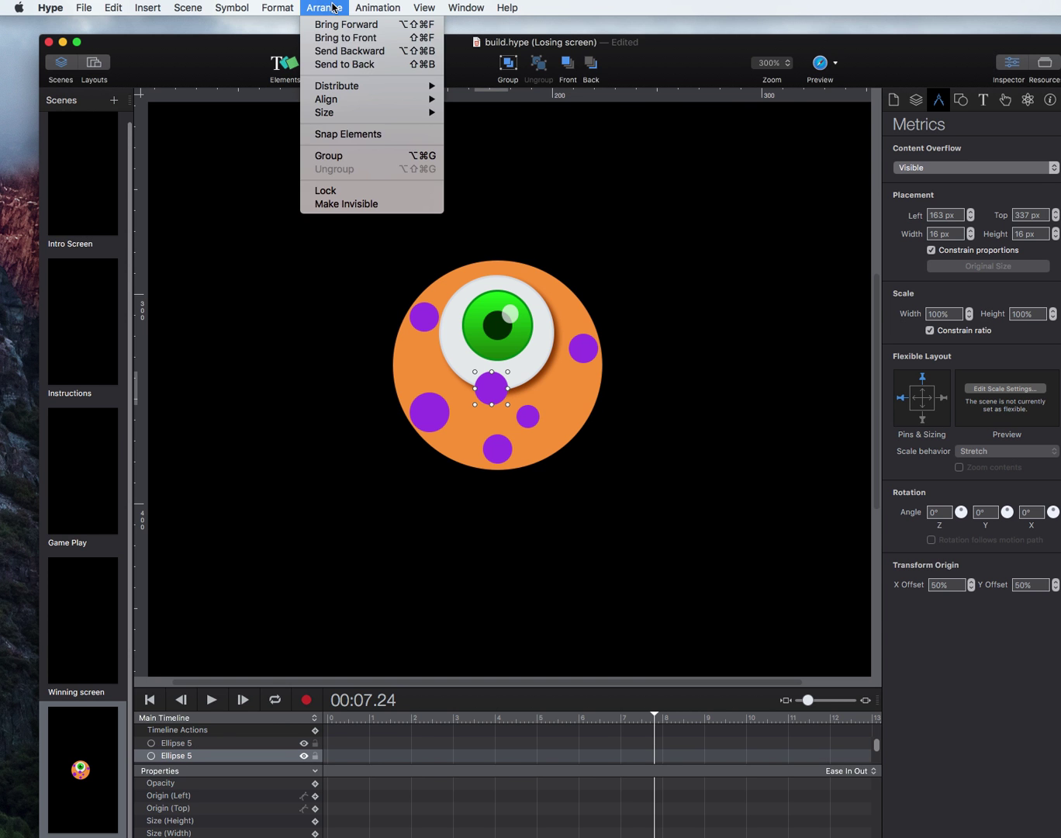
pyautogui.click(335, 54)
pyautogui.click(324, 6)
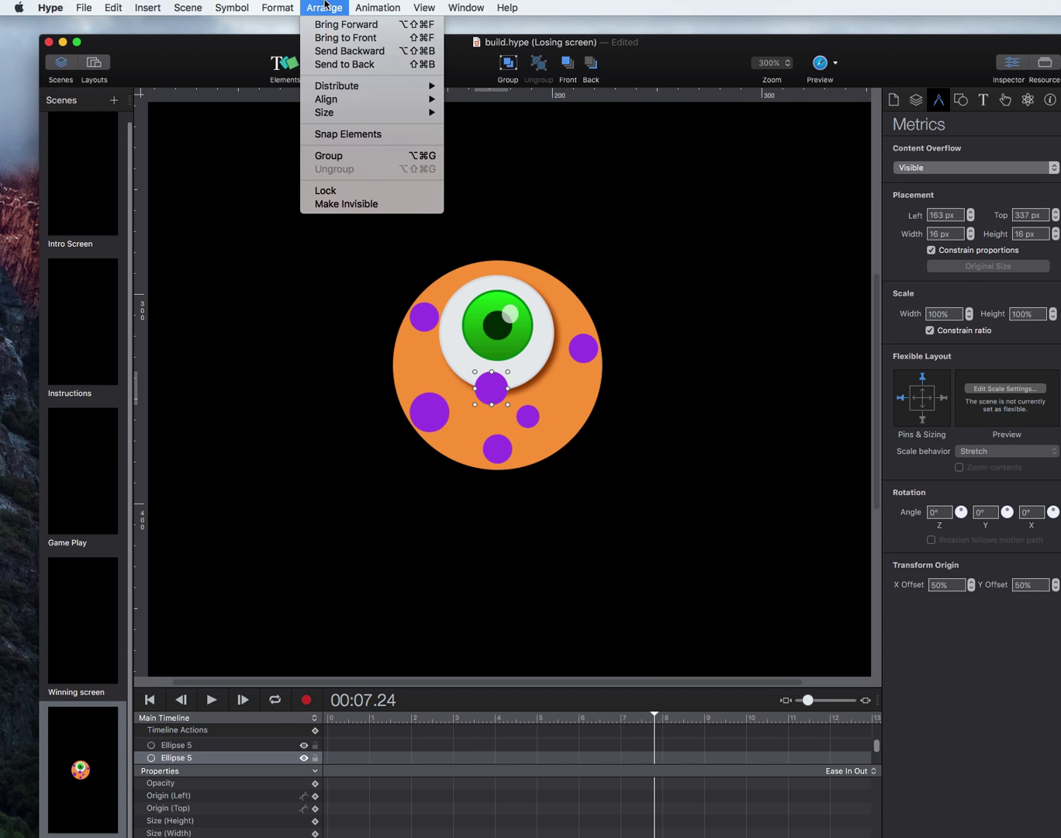
pyautogui.click(334, 51)
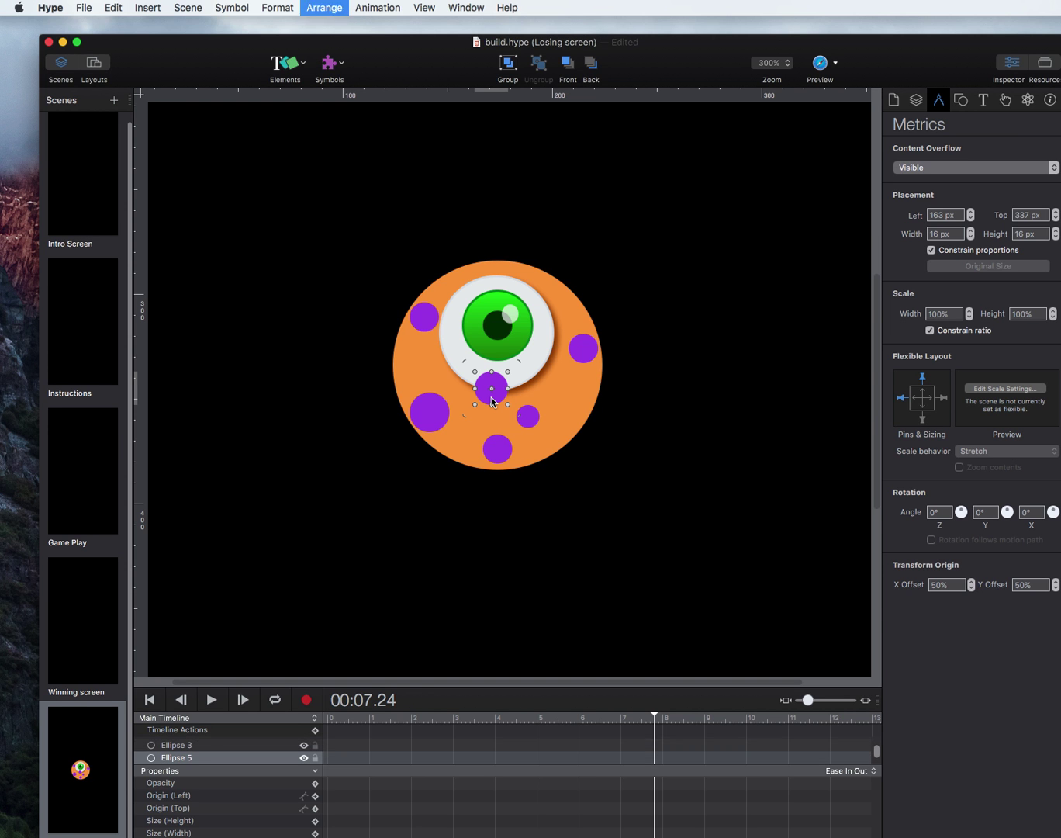
# - Fine-tune the spot's layer so it sits behind the eyeball but in front of the body
pyautogui.press('super+bracketleft')
pyautogui.press('super+bracketleft')
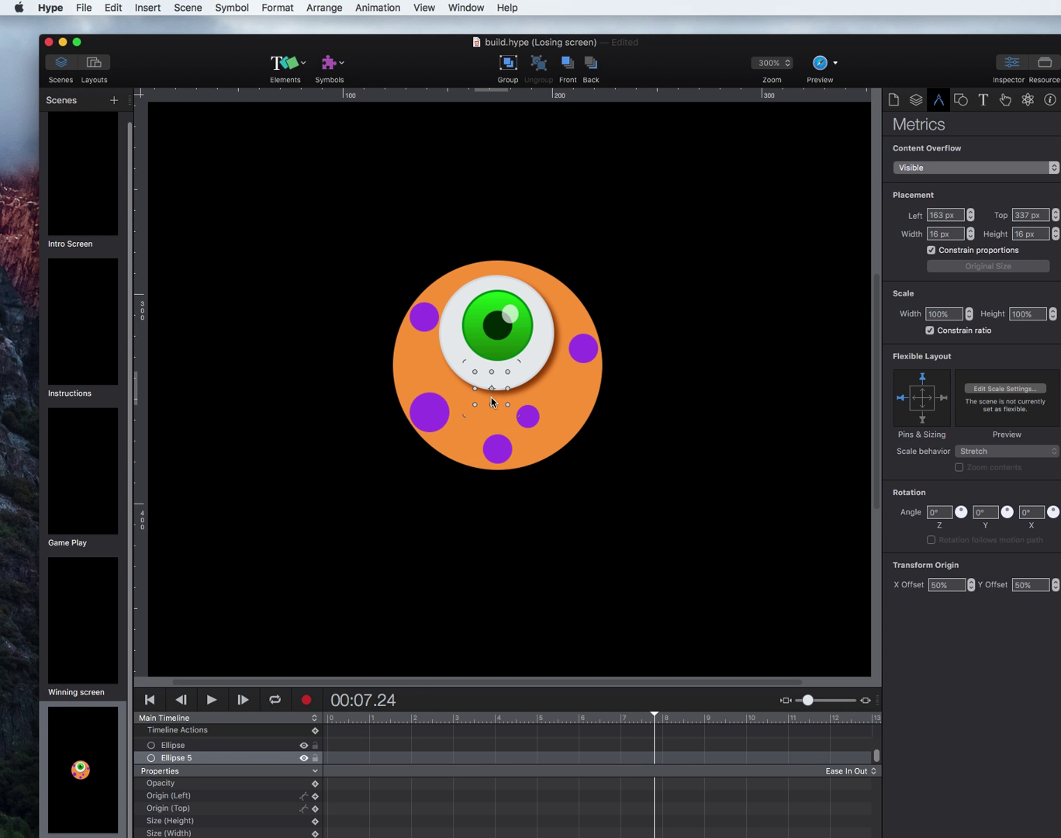
pyautogui.press('super+bracketright')
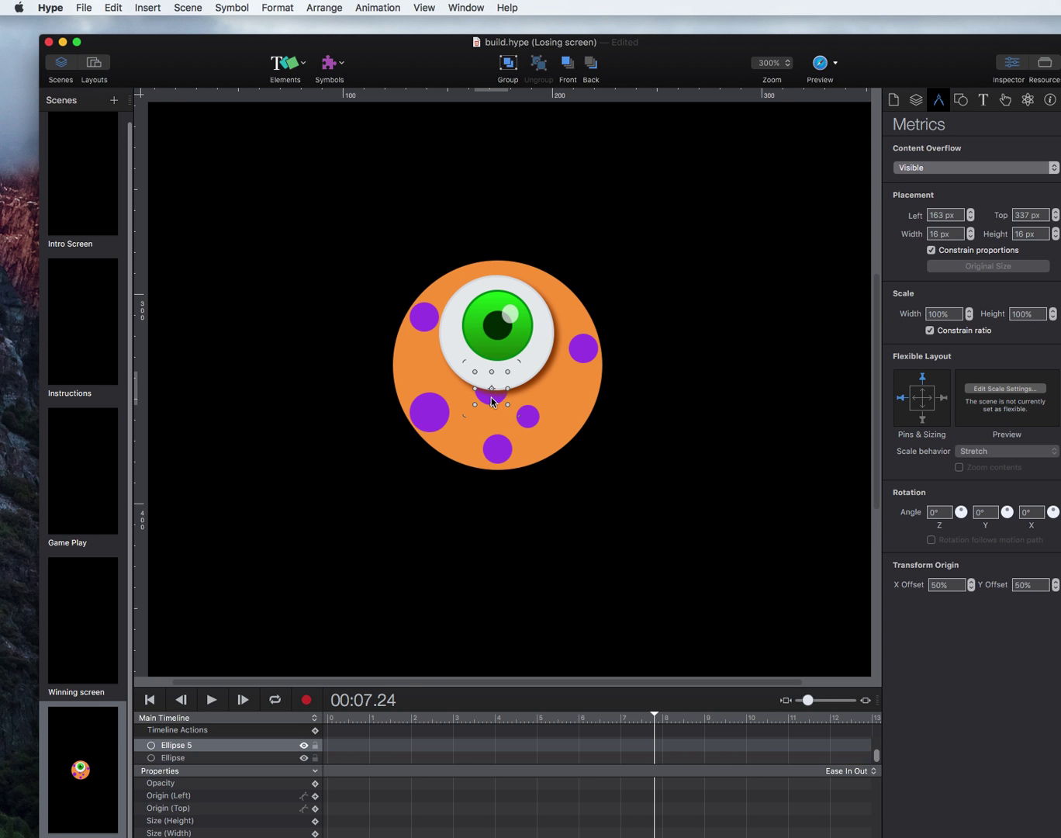
pyautogui.click(710, 423)
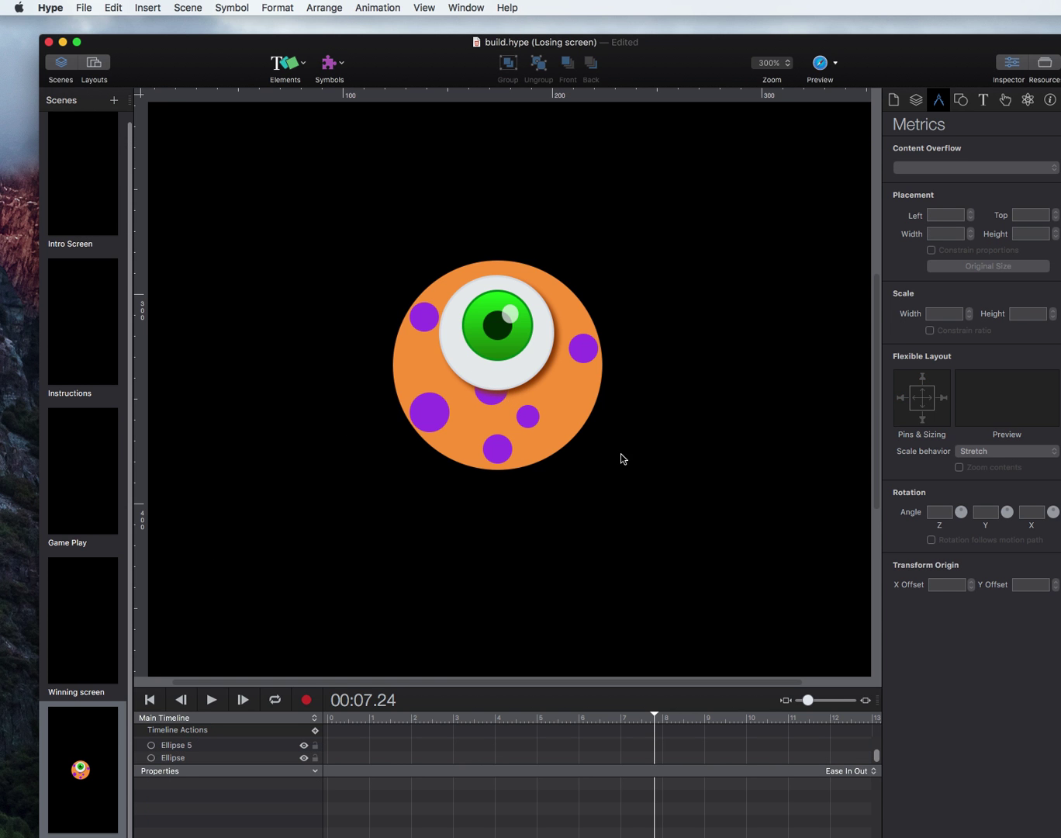
pyautogui.click(500, 403)
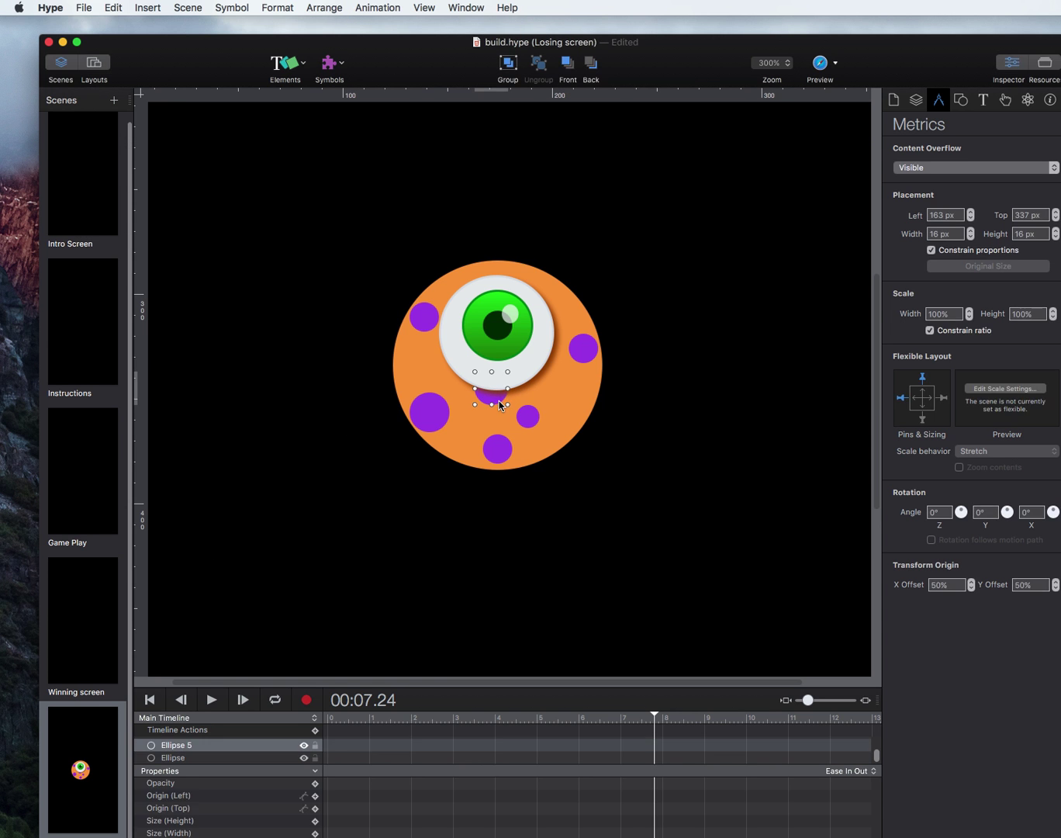
pyautogui.click(766, 415)
pyautogui.scroll(-3, 376, 216)
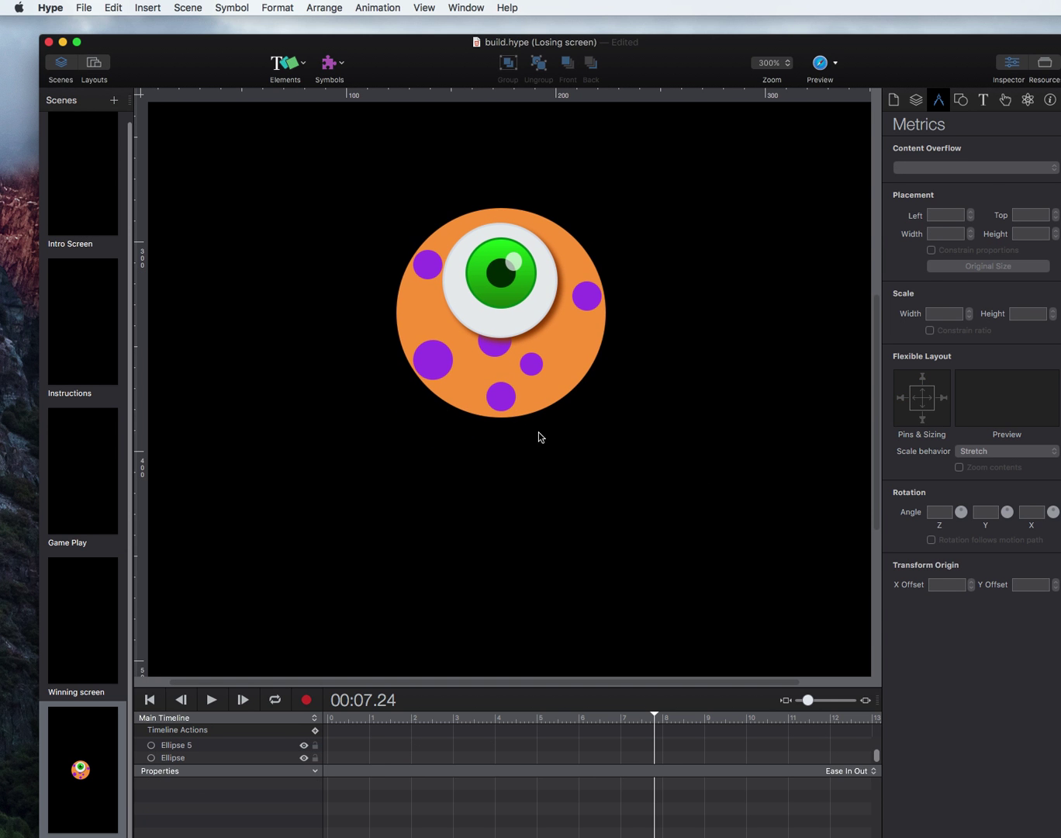